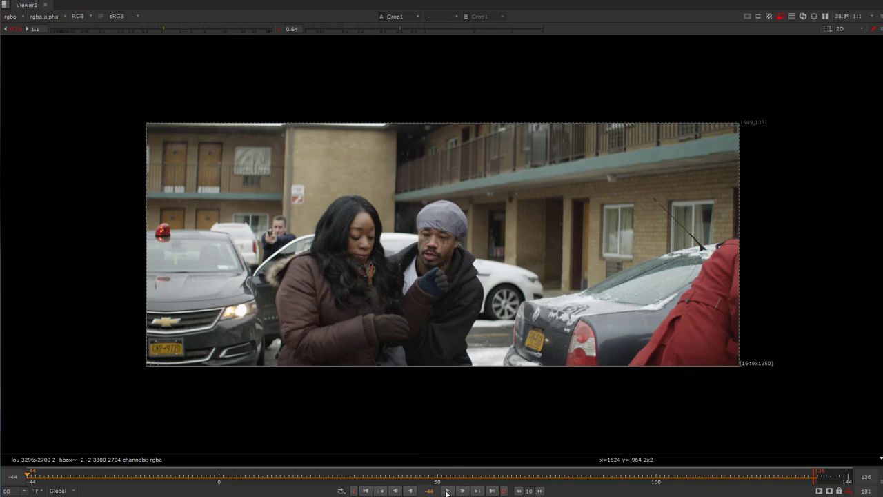
Play back the finished shot and inspect the bullet holes in the dark parked car up close
left_click(447, 491)
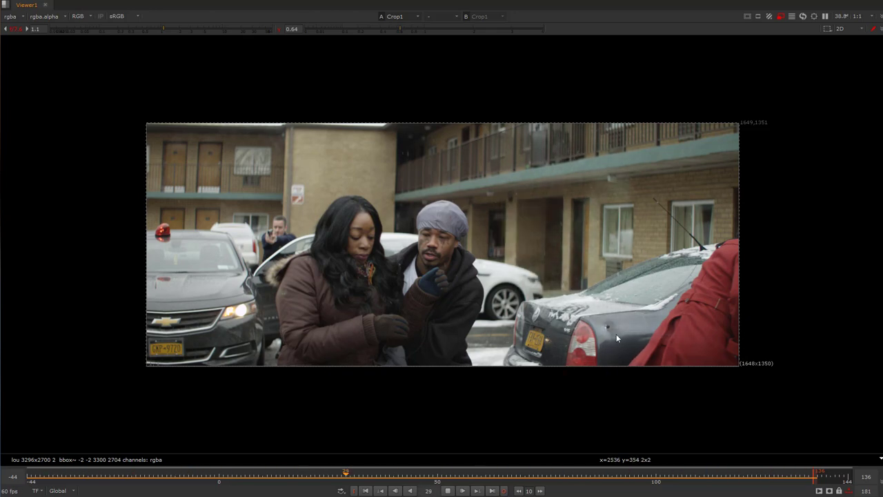
left_click(454, 490)
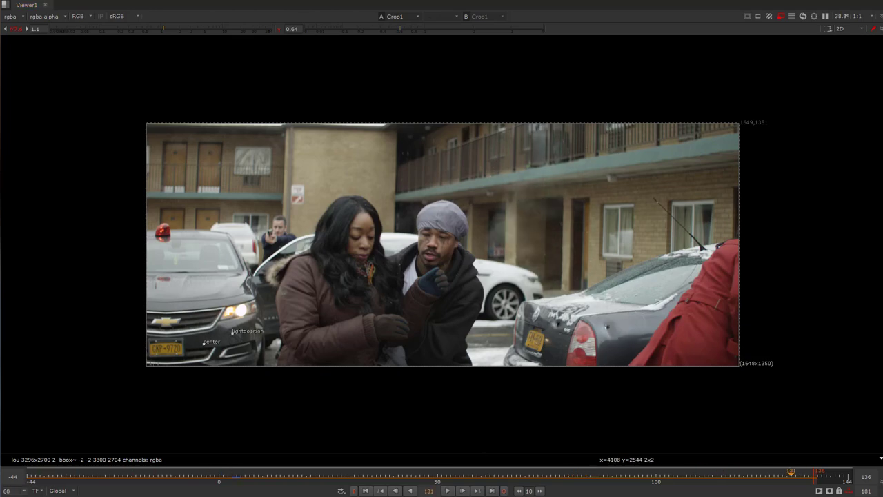
left_click(448, 491)
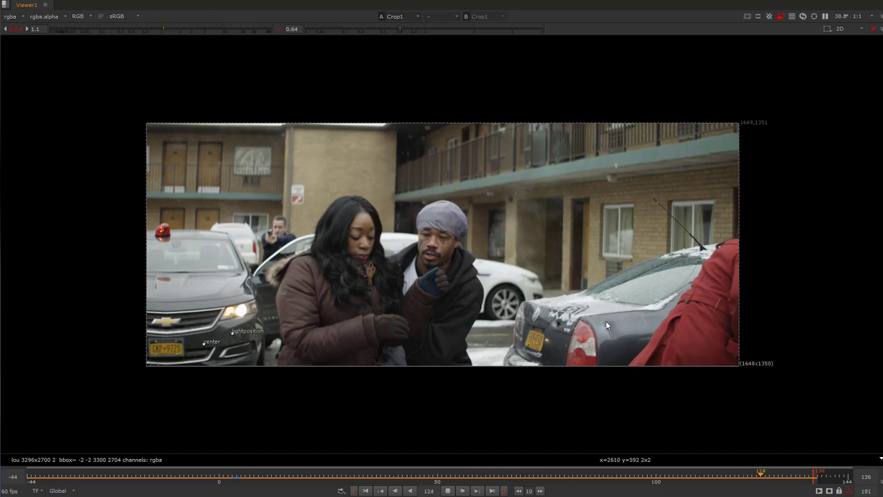
left_click(448, 492)
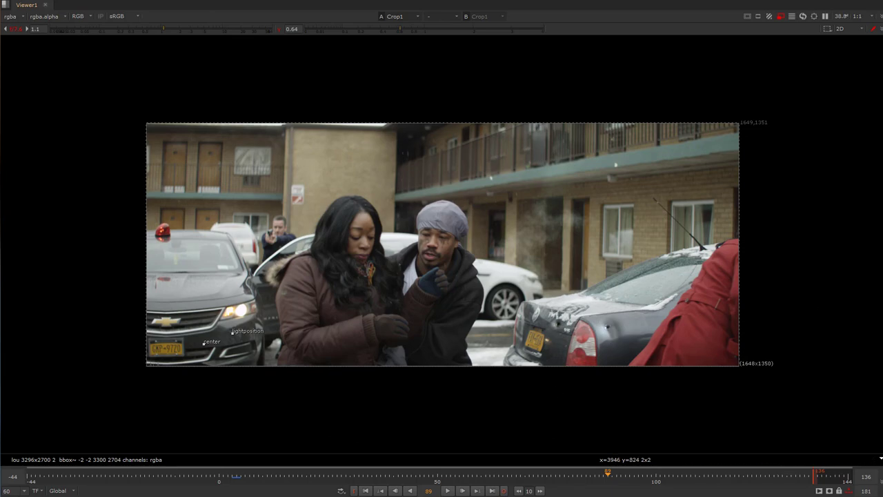
scroll(635, 344, "up", 5)
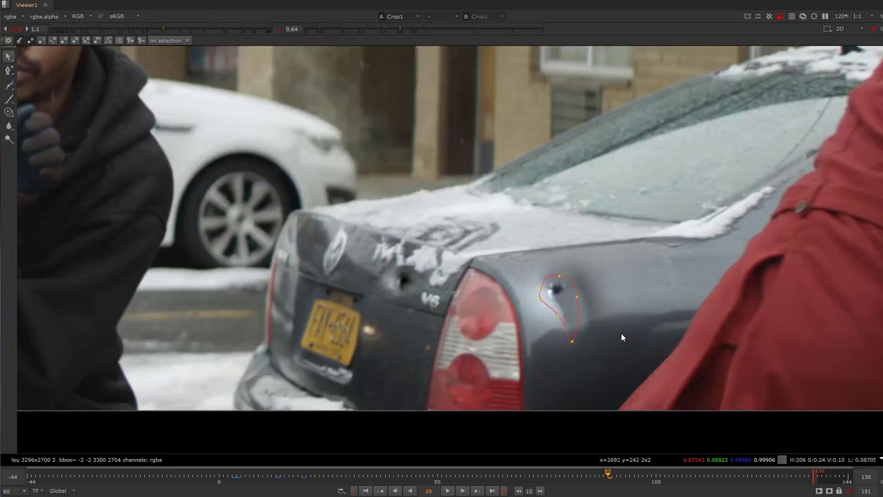
scroll(621, 338, "up", 1)
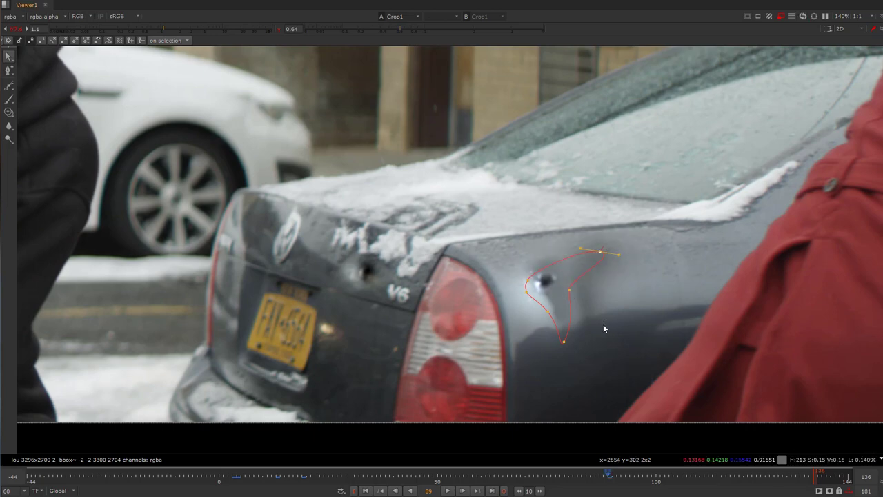
scroll(603, 324, "down", 5)
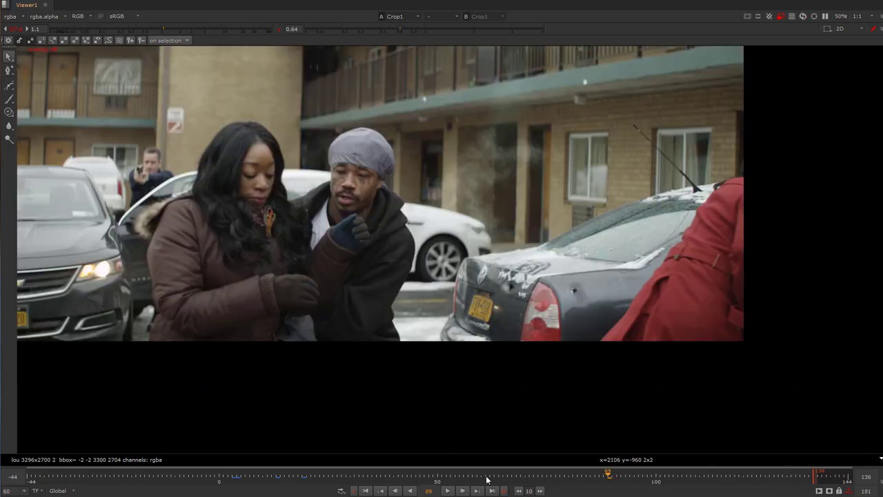
left_click(450, 491)
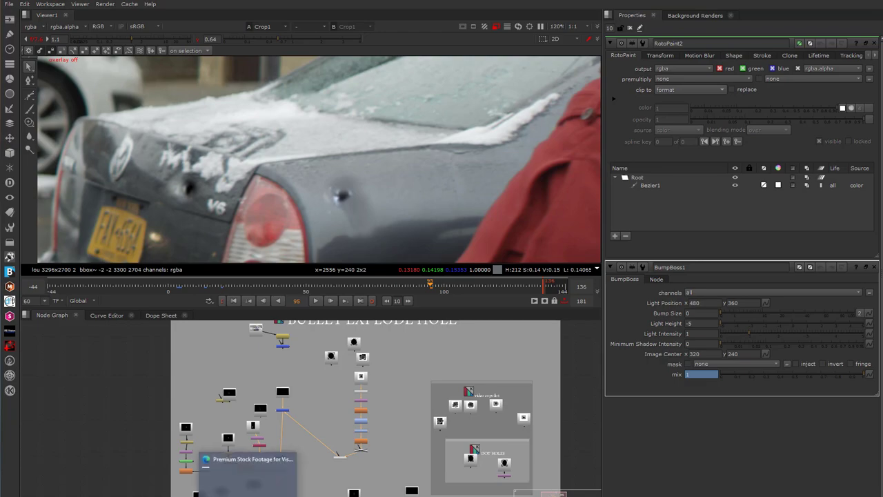
Switch to the browser and open the free Bullet Hole Textures collection on the ActionVFX site
key("alt+Tab")
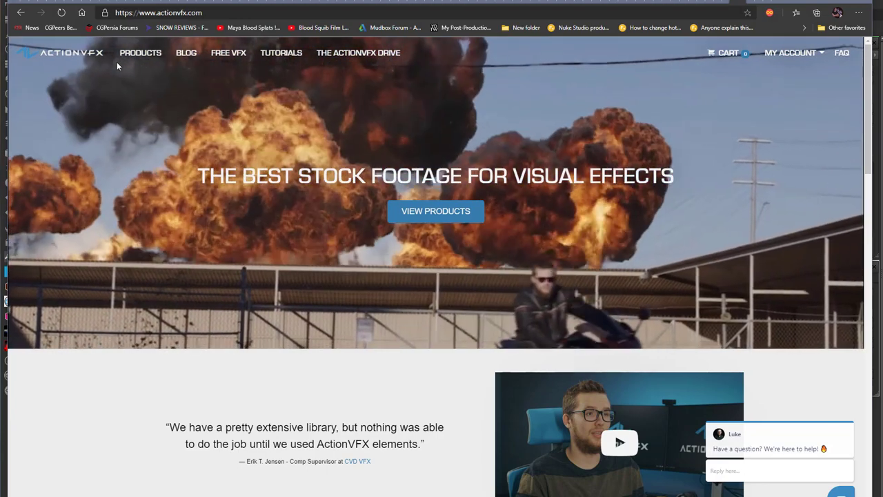
scroll(366, 207, "down", 2)
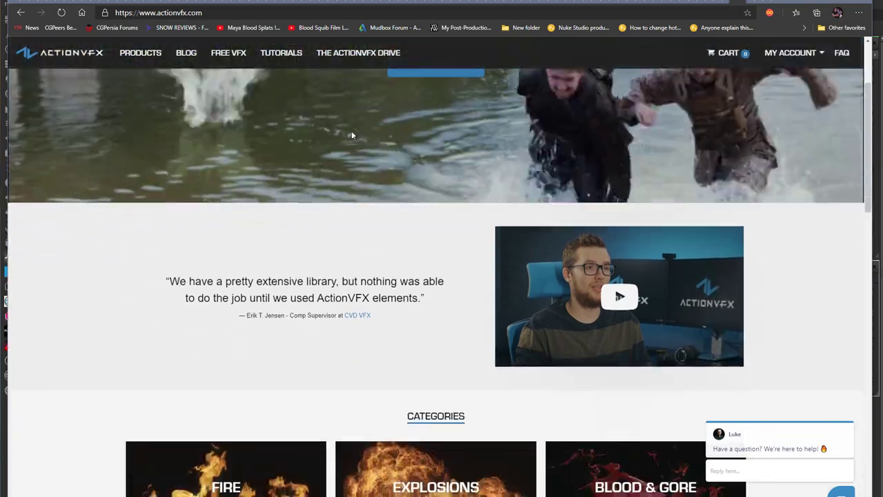
scroll(351, 130, "up", 2)
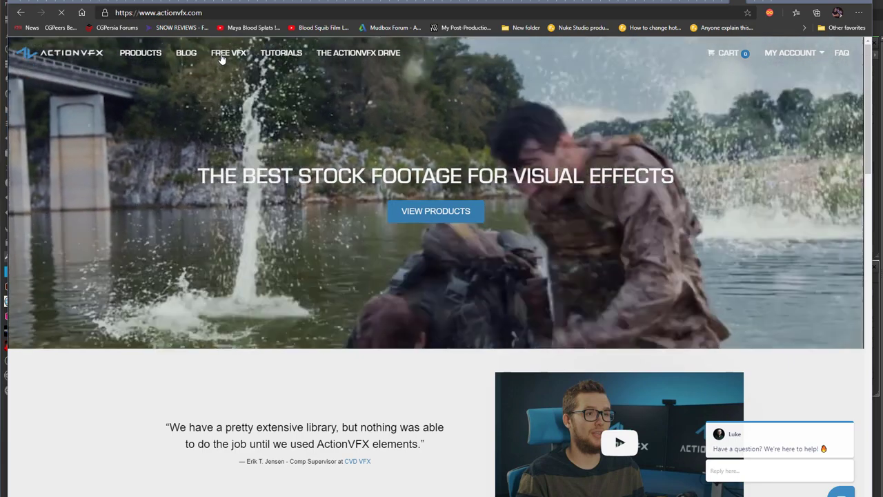
left_click(223, 54)
scroll(383, 182, "down", 3)
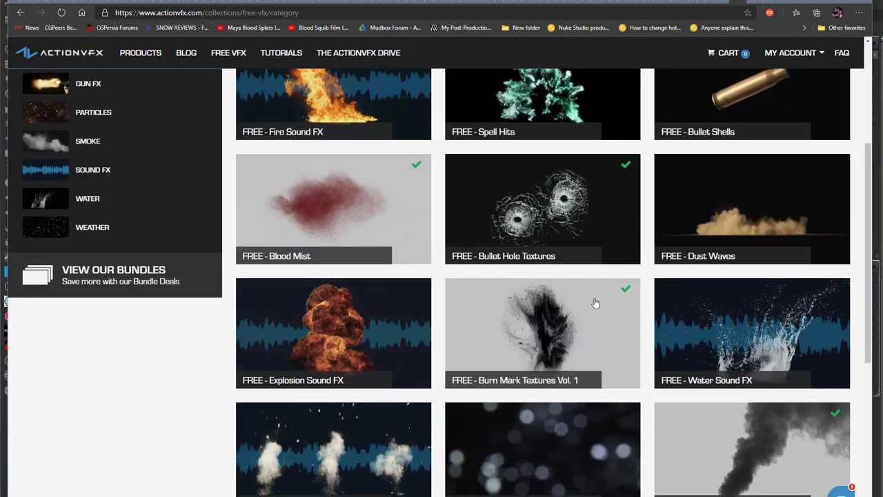
scroll(508, 382, "up", 2)
left_click(503, 399)
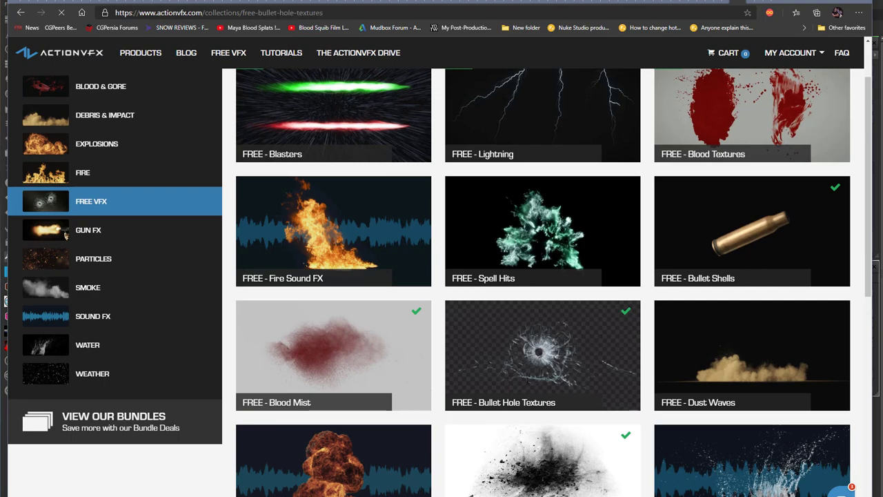
Examine the Bullet Hole Textures page, including its features, preview, download option and related collections
scroll(379, 240, "down", 10)
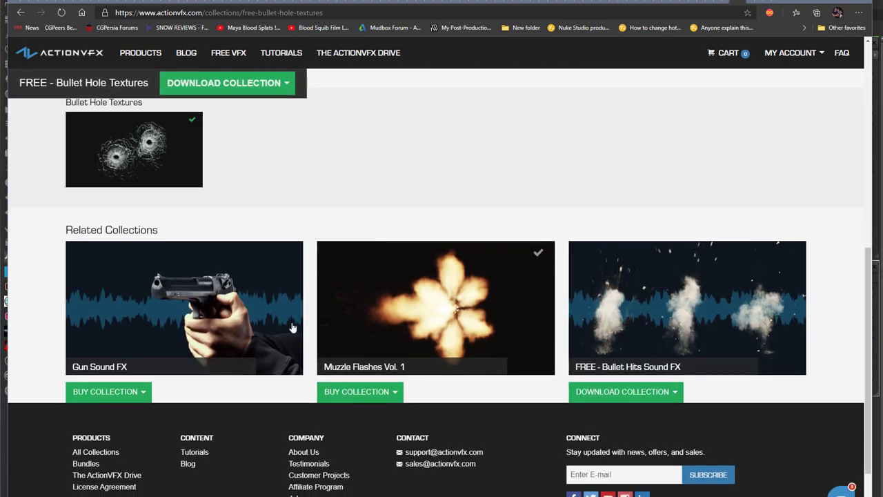
scroll(292, 318, "down", 1)
scroll(292, 316, "up", 3)
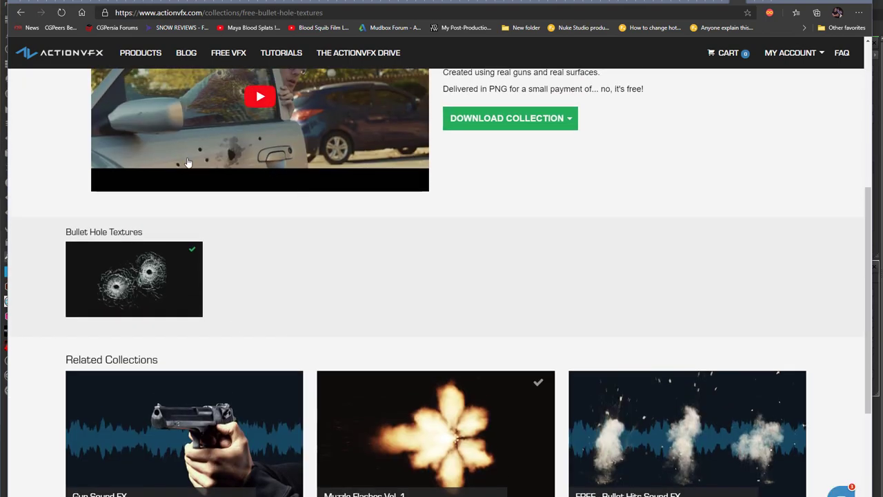
scroll(259, 247, "up", 2)
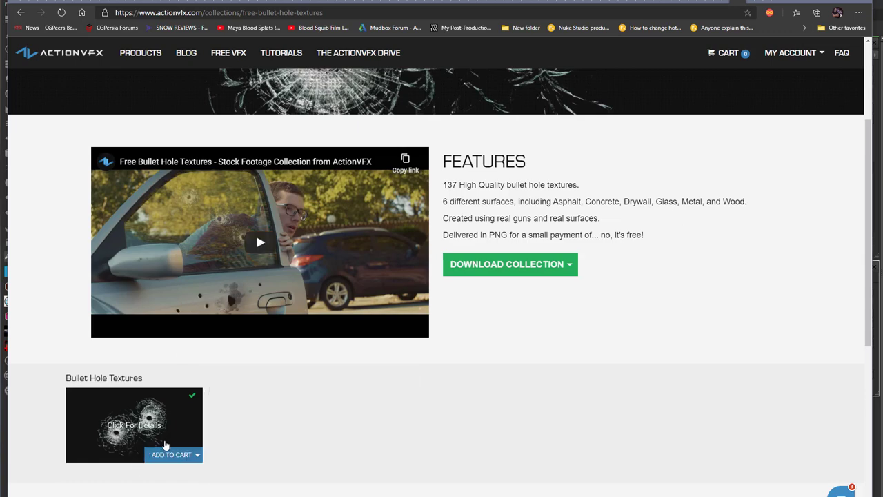
scroll(316, 359, "down", 4)
scroll(298, 297, "up", 1)
scroll(298, 297, "up", 3)
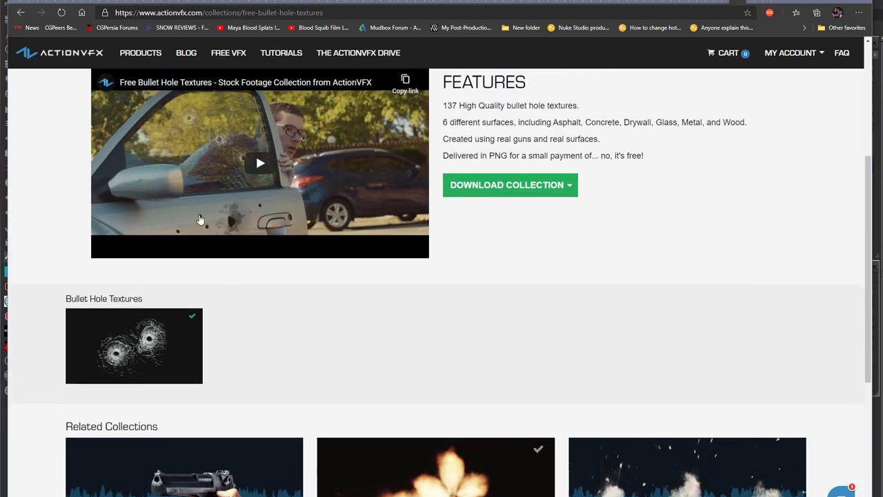
scroll(522, 329, "up", 2)
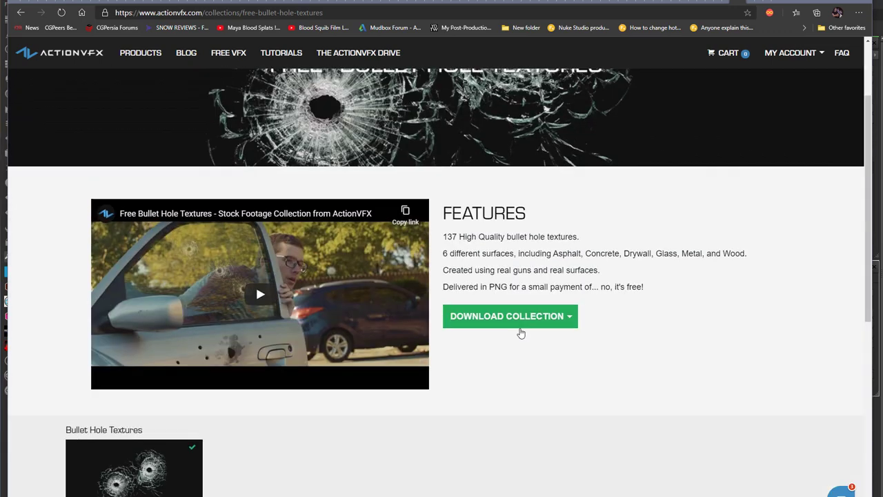
scroll(122, 93, "up", 2)
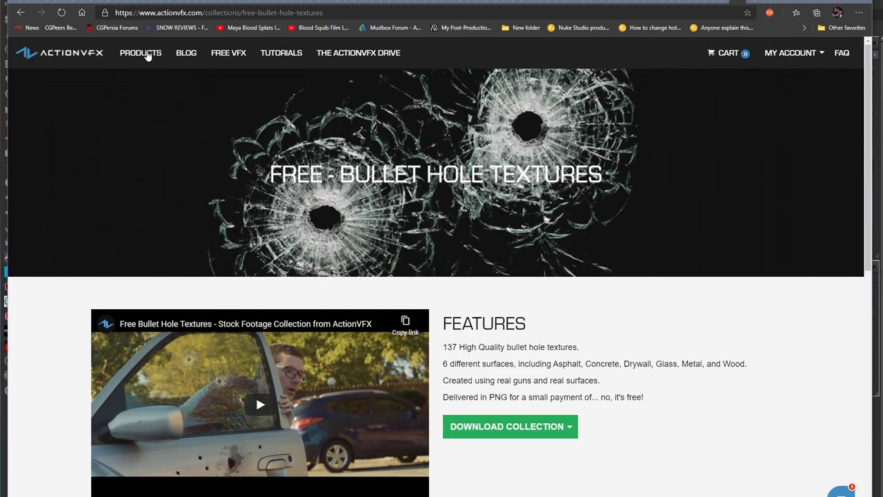
Open the full ActionVFX product catalogue and look through its stock footage collections
left_click(147, 55)
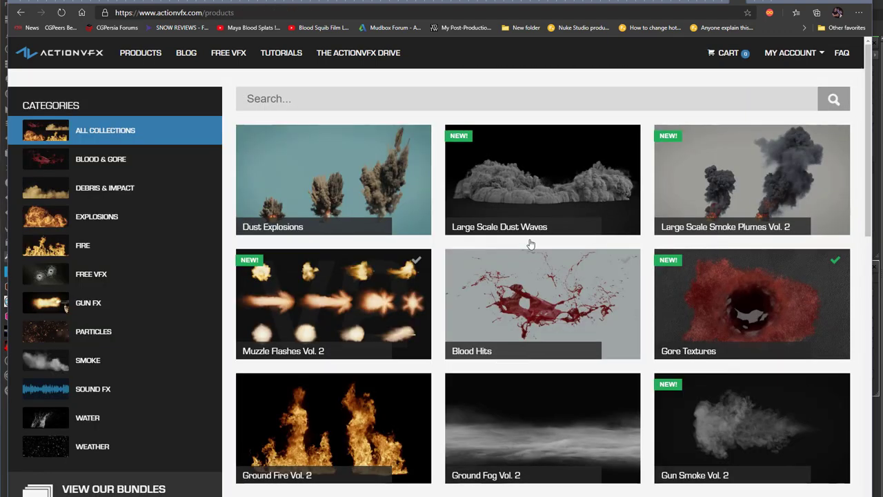
scroll(405, 168, "down", 5)
scroll(691, 408, "up", 5)
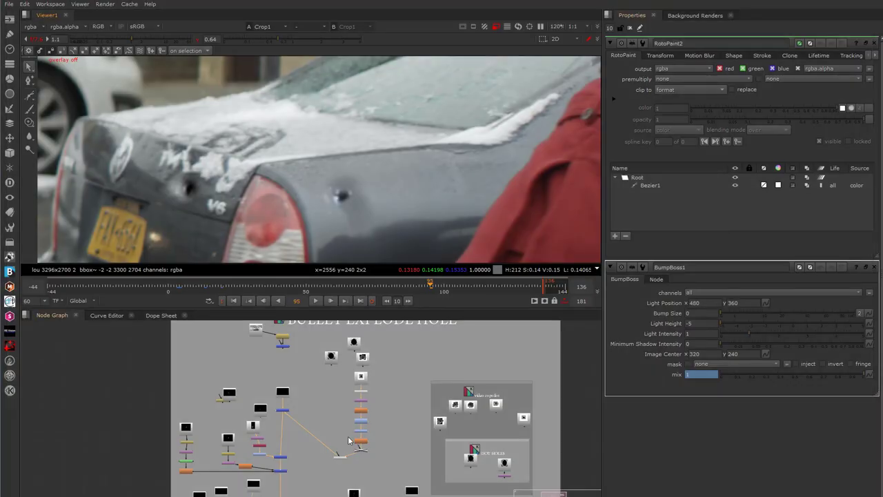
Switch to Nuke, paste a Read node for Metal_Hole_06.png into the bullet hole section of the graph, and view it
scroll(346, 181, "up", 1)
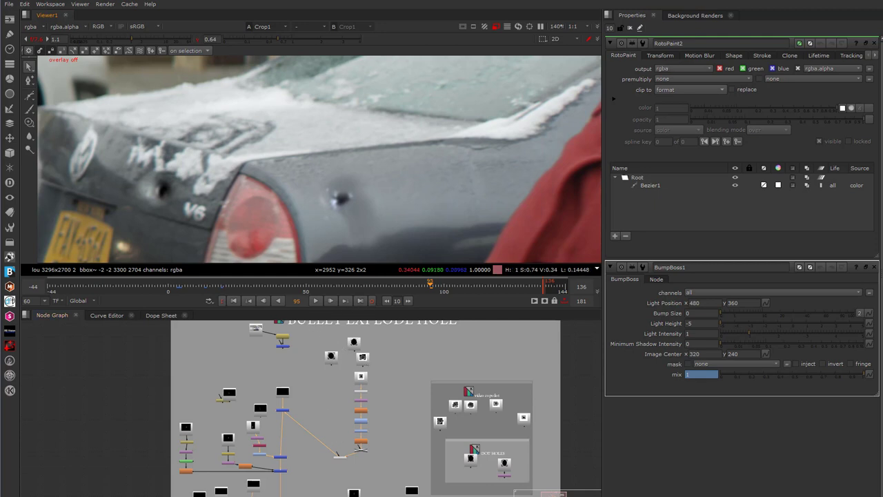
key("ctrl+v")
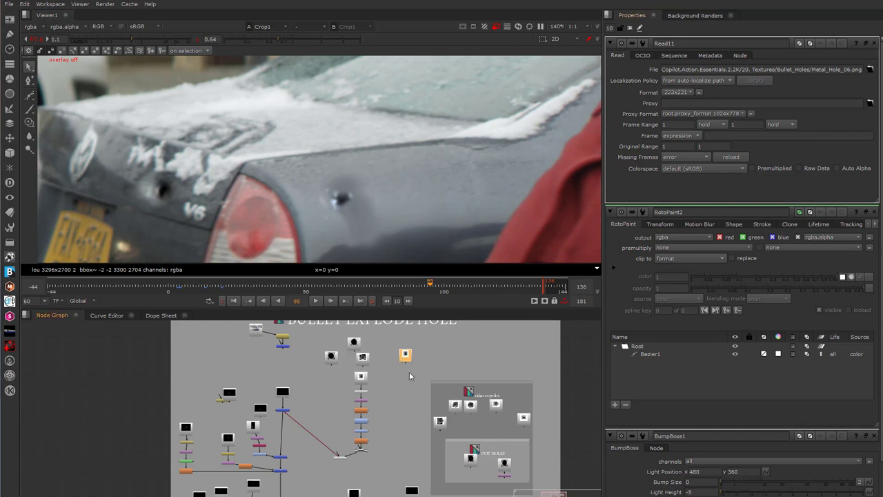
key("1")
scroll(420, 196, "down", 5)
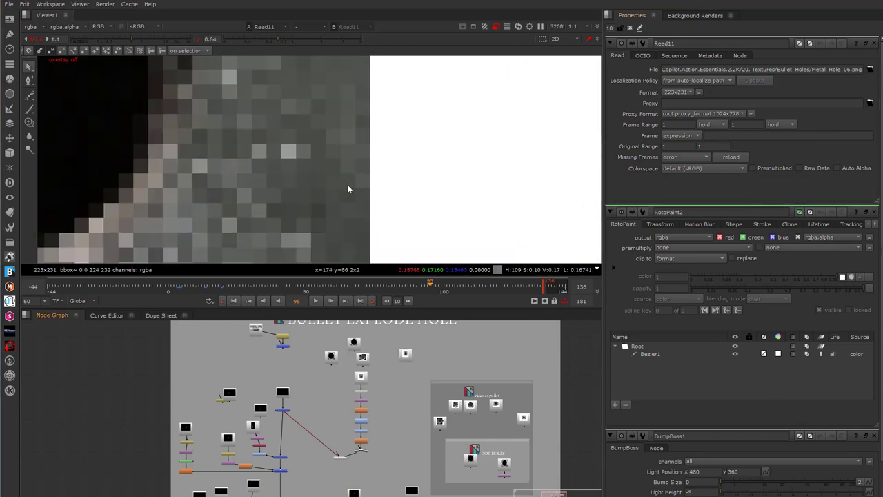
scroll(410, 221, "down", 2)
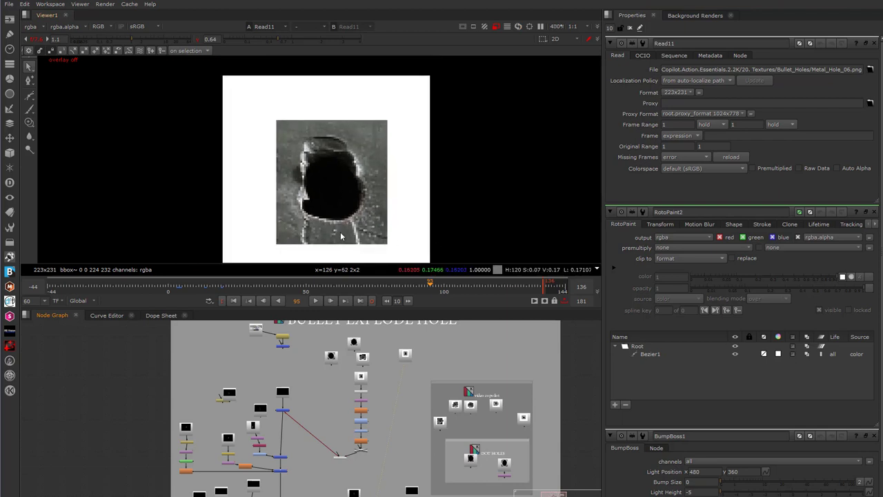
scroll(351, 172, "up", 1)
scroll(308, 112, "up", 2)
scroll(309, 112, "down", 1)
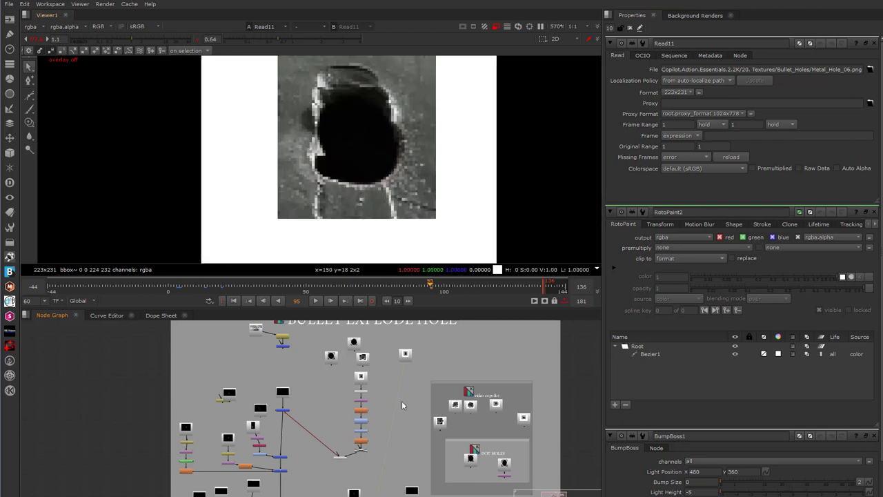
Add a Premult node after the Metal_Hole_06.png Read node
key("Tab")
type("p")
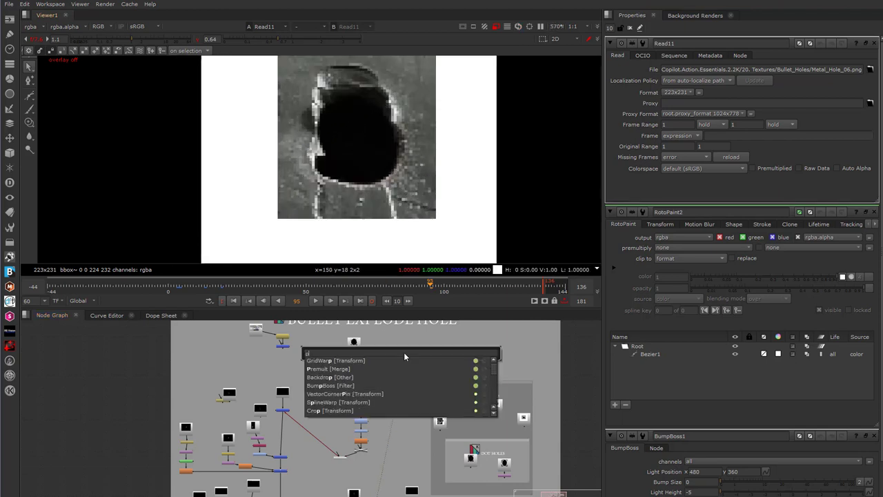
type("rem")
left_click(320, 363)
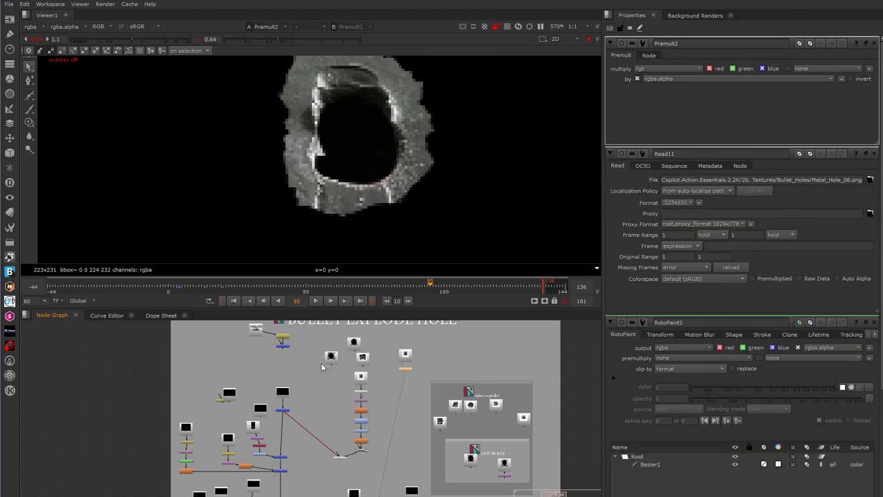
Place a copy of the plate's Read node and its attached node beside the new Premult node
scroll(448, 140, "down", 5)
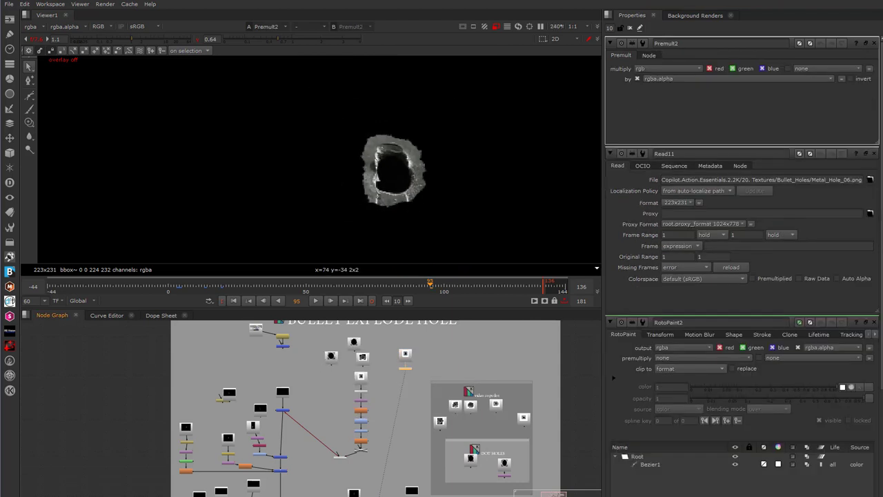
scroll(322, 374, "down", 3)
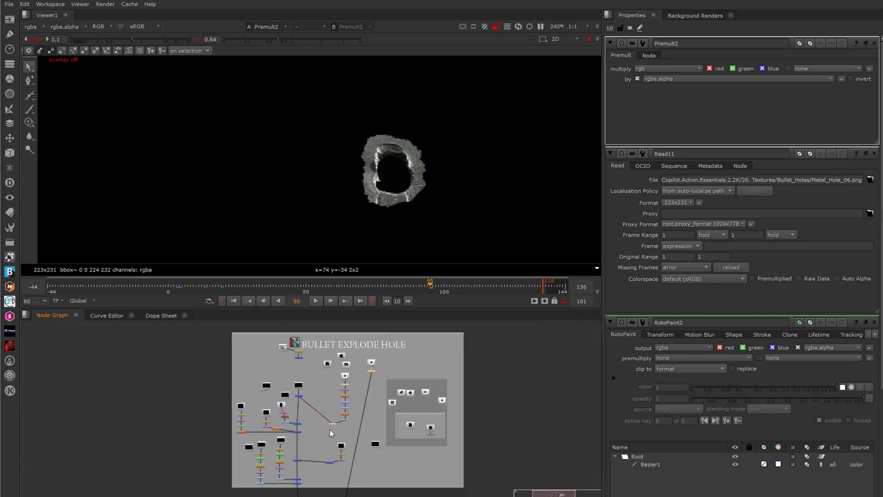
scroll(345, 479, "up", 3)
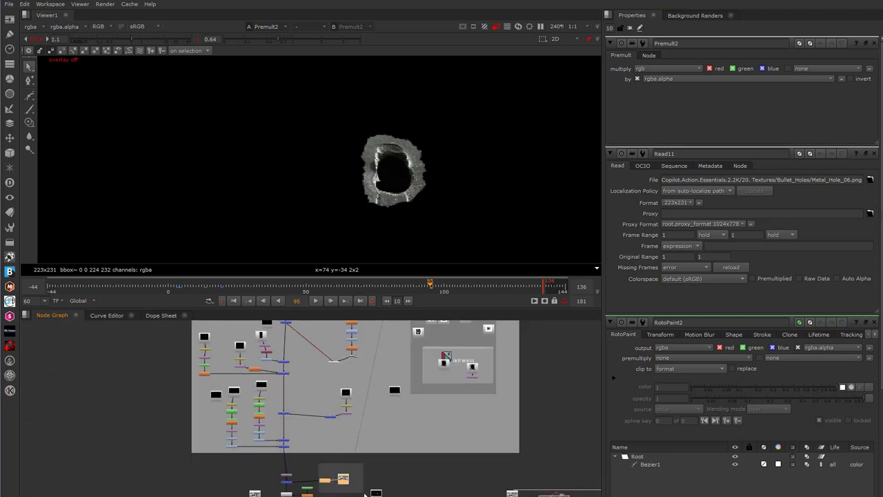
scroll(381, 431, "down", 3)
scroll(390, 347, "up", 5)
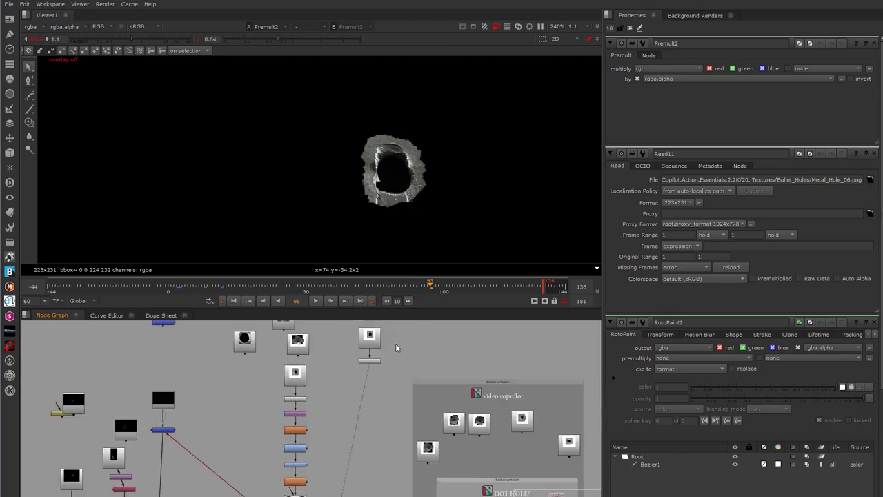
left_click_drag(393, 352, 413, 354)
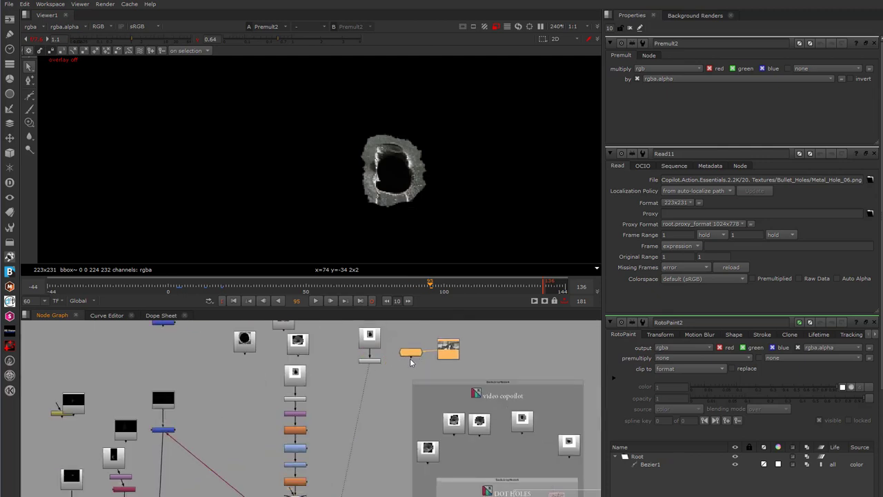
Merge the premultiplied metal hole over the copied plate branch and view the composite
left_click(389, 374)
left_click(371, 360)
left_click(409, 355, "shift")
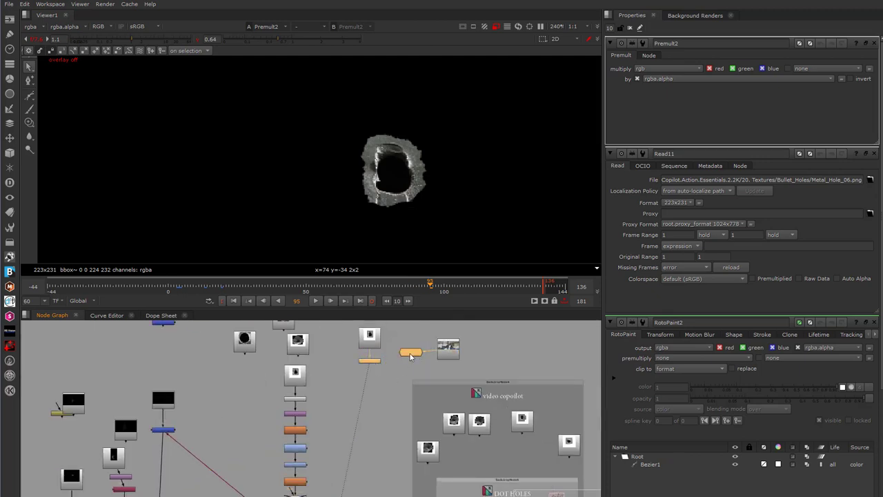
key("m")
scroll(449, 178, "up", 7)
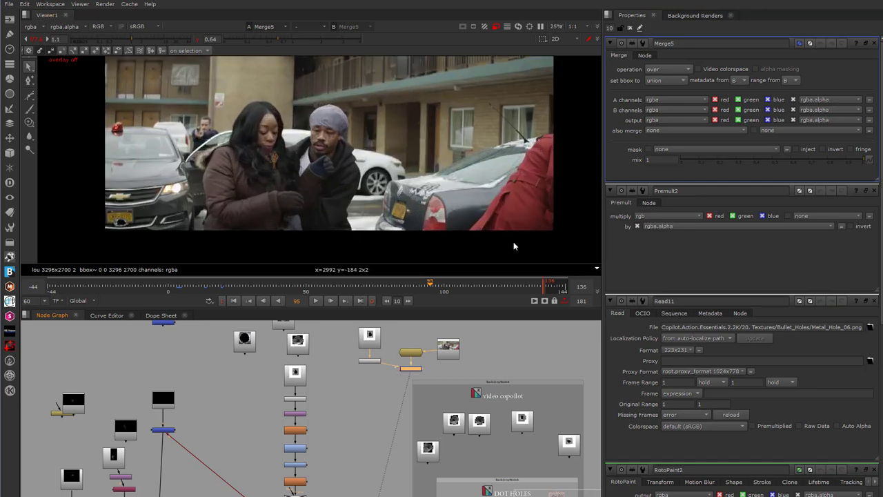
Add a Transform node after the metal hole's Premult and move the hole onto the dark car's rear fender, about x 2596, y 290
scroll(498, 245, "up", 1)
scroll(411, 225, "down", 2)
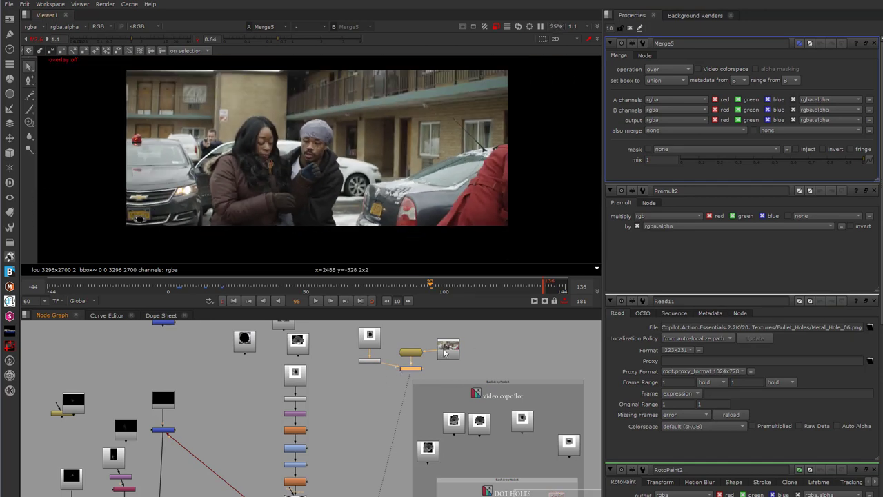
left_click(375, 362)
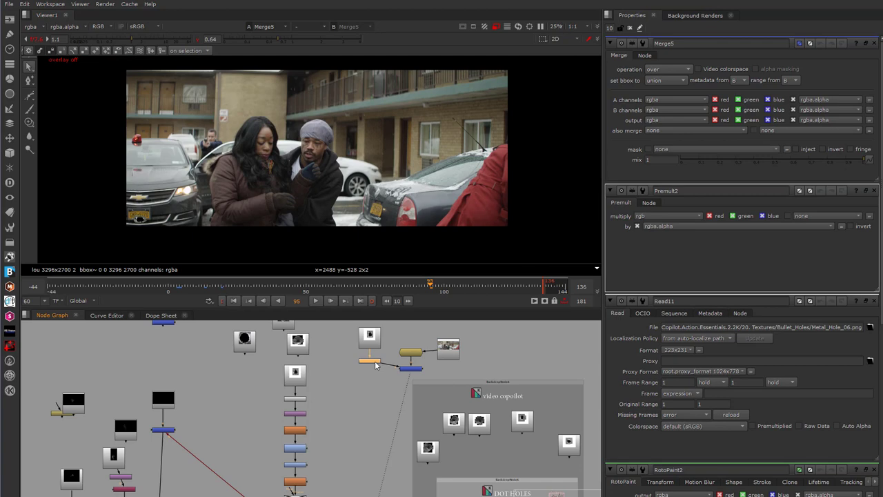
key("t")
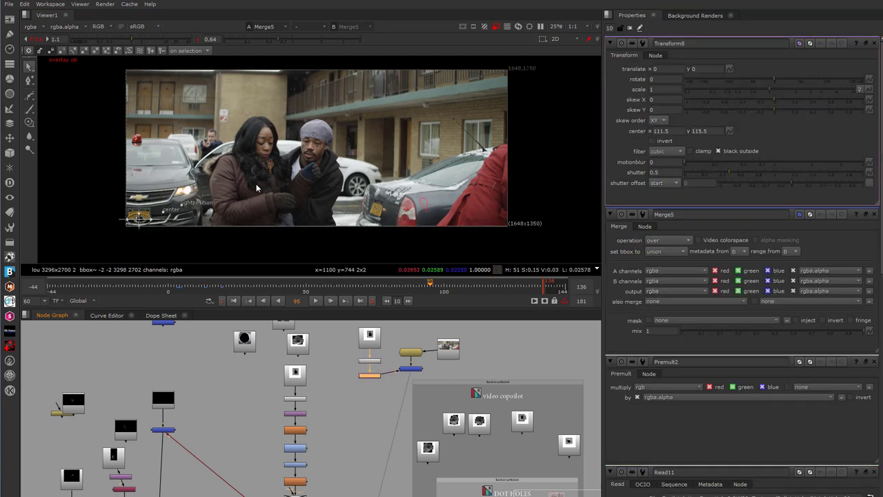
left_click_drag(141, 217, 457, 202)
scroll(457, 201, "up", 5)
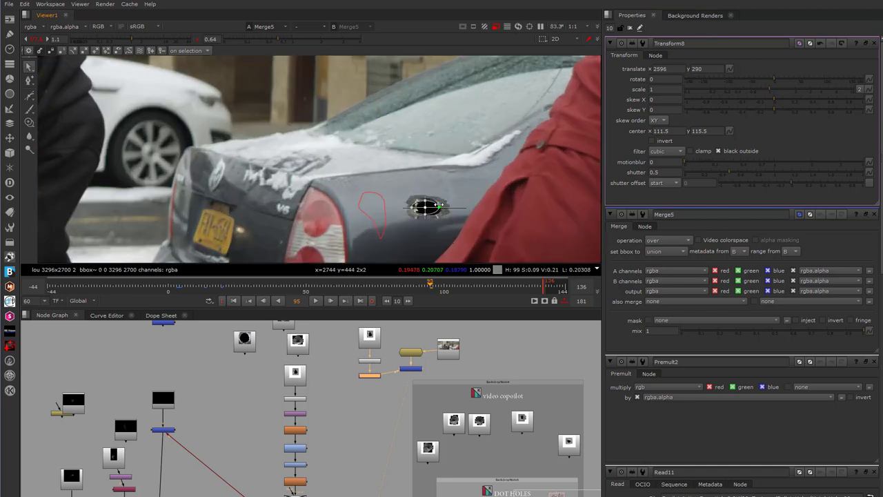
Clear the open node properties, then use the Transform to scale the hole to about 0.198 by 0.347 and reposition it at about x 2522, y 304
left_click(629, 29)
scroll(427, 207, "up", 1)
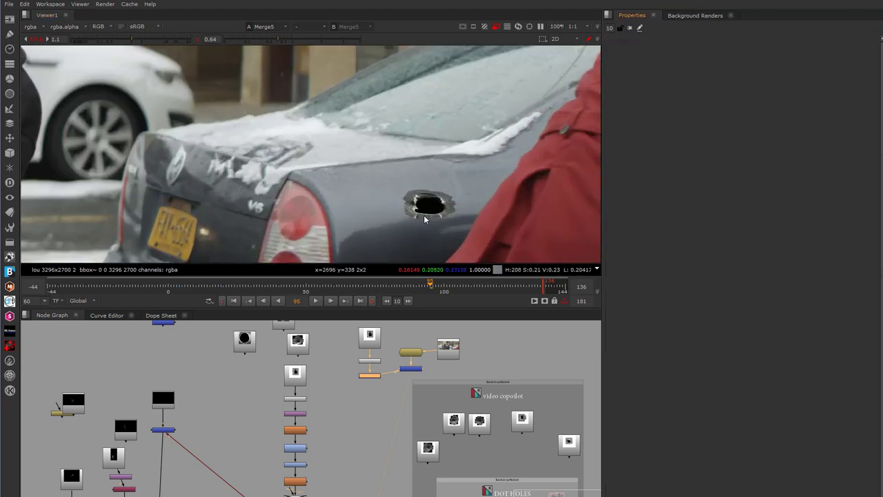
key("o")
key("o")
double_click(369, 378)
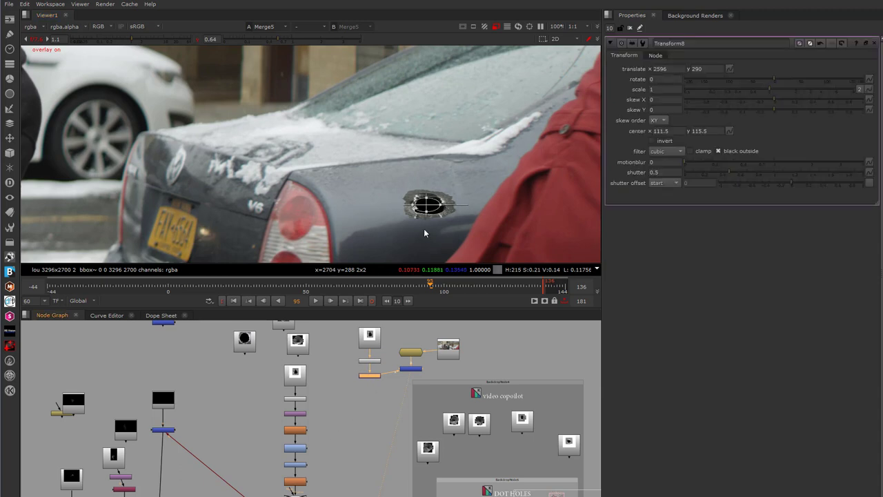
left_click_drag(428, 199, 399, 205)
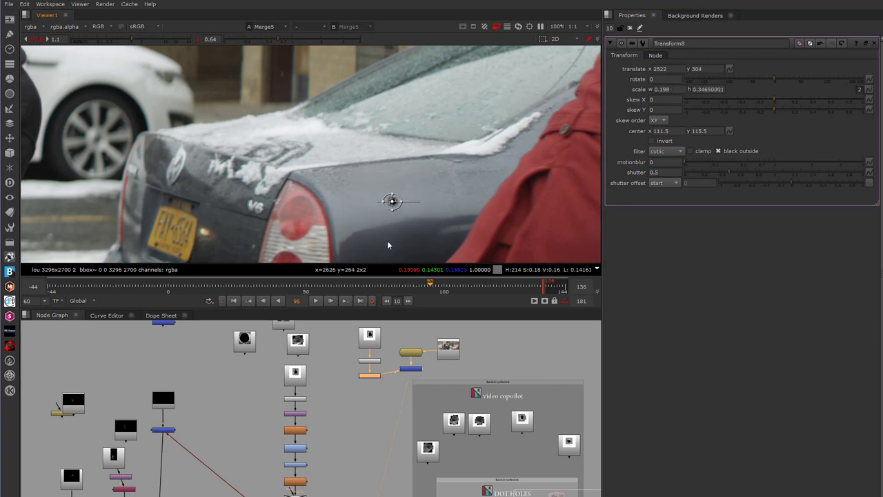
key("q")
scroll(394, 218, "down", 3)
scroll(394, 218, "up", 4)
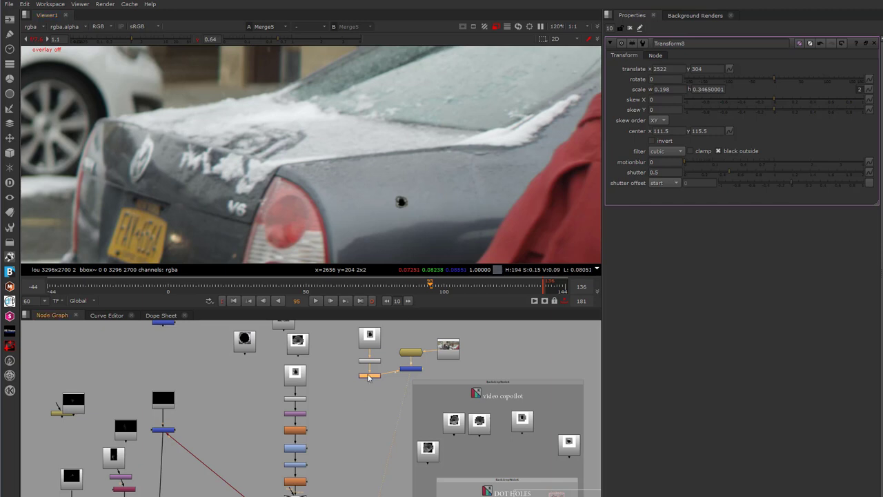
Add a Blur node after the hole's Transform and set its size to 3.5
key("b")
left_click_drag(679, 78, 706, 83)
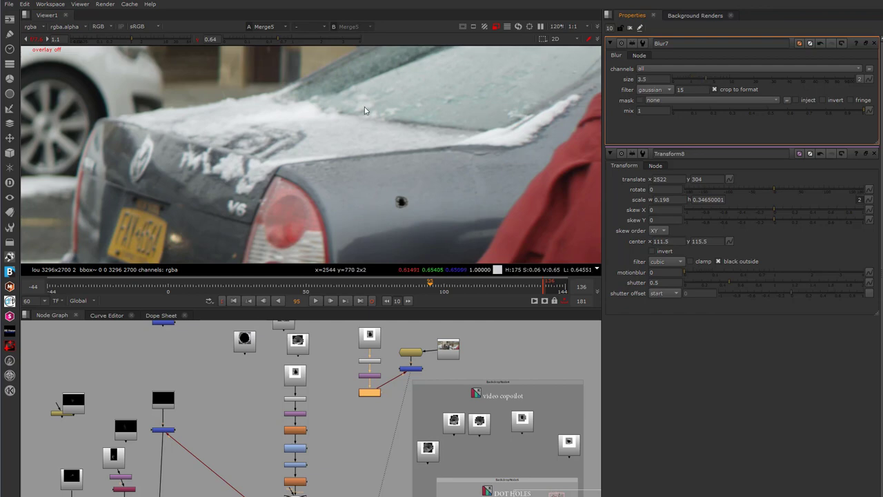
scroll(416, 187, "down", 5)
scroll(415, 205, "up", 4)
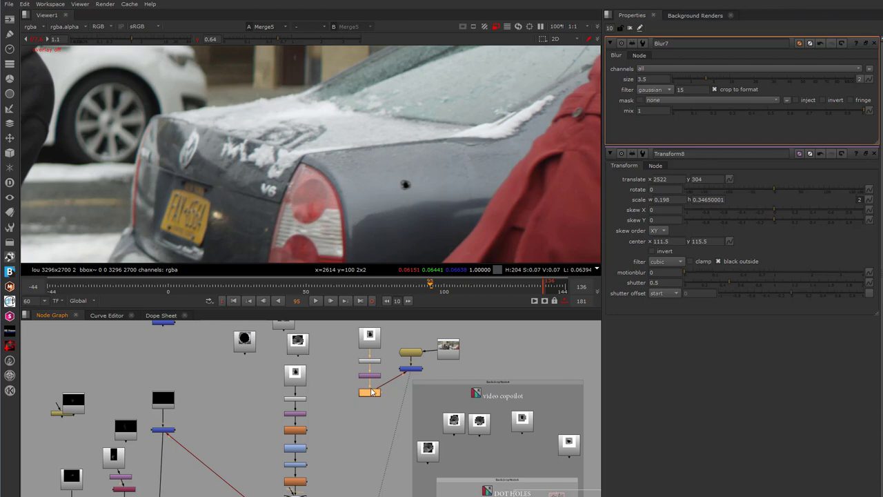
Add a Grade node after the Blur with lift 0.1 and (un)premult by rgba.alpha, checking the match in the red channel
key("g")
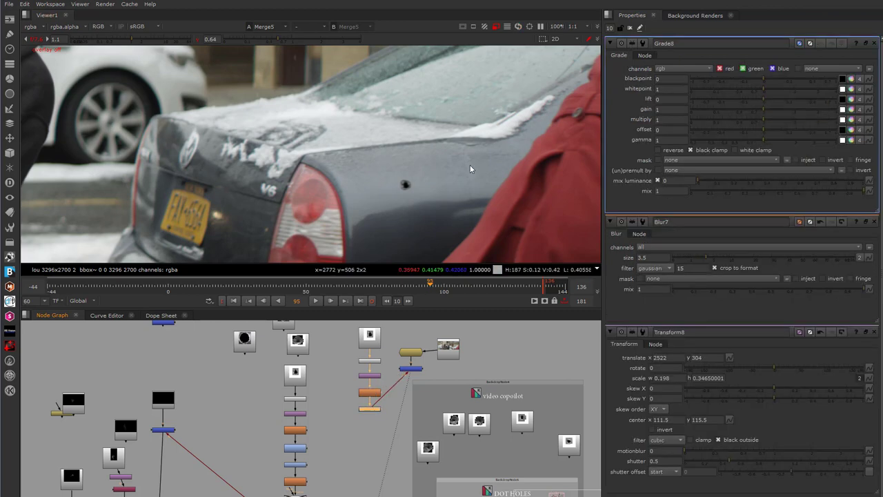
key("r")
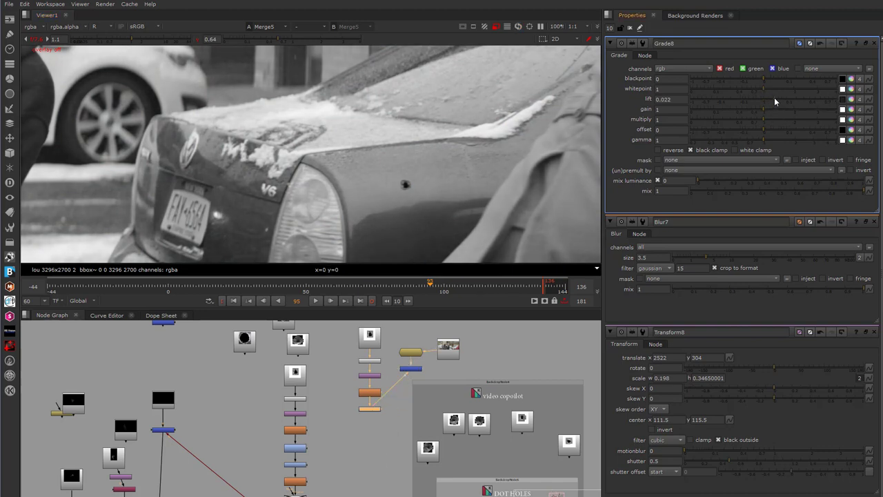
left_click(778, 98)
left_click(683, 170)
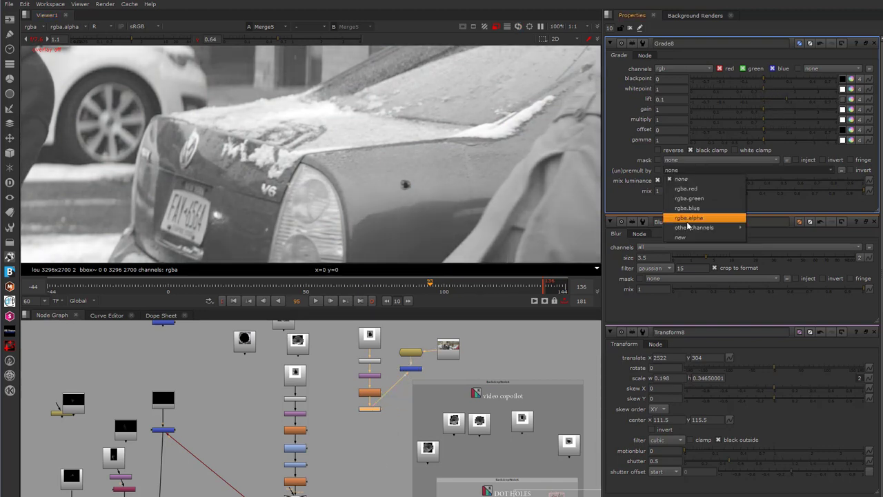
left_click(691, 219)
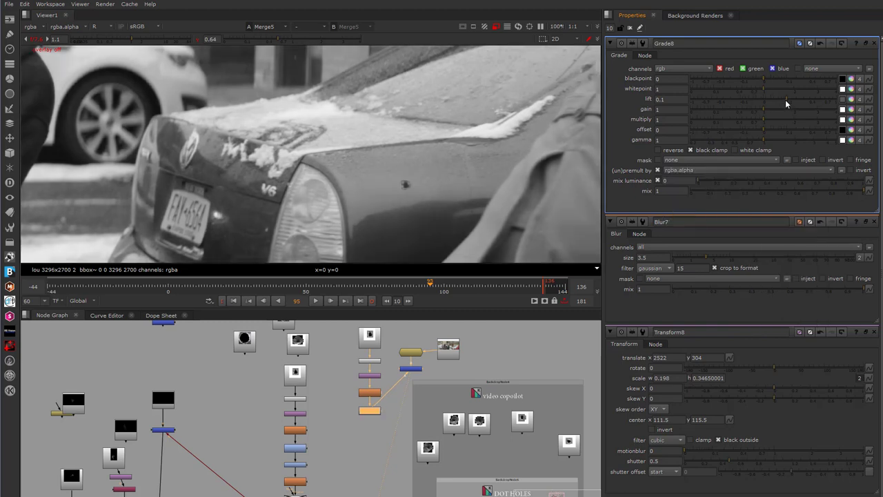
key("r")
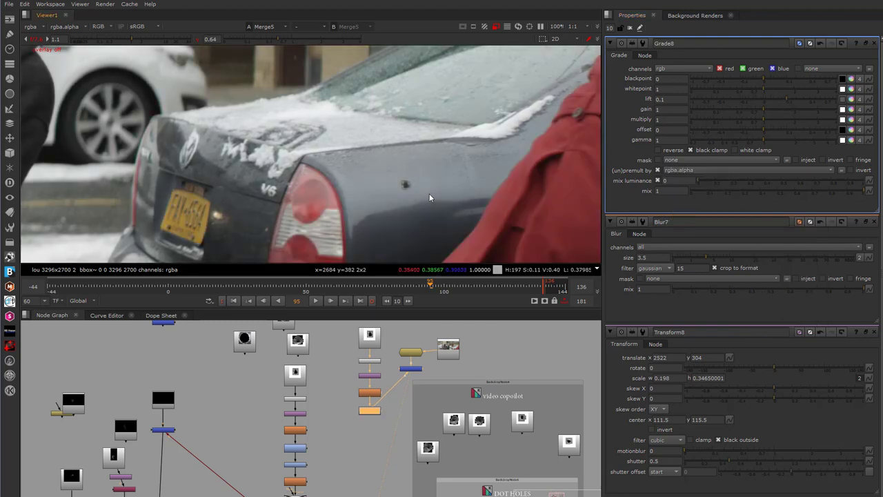
scroll(385, 180, "up", 3)
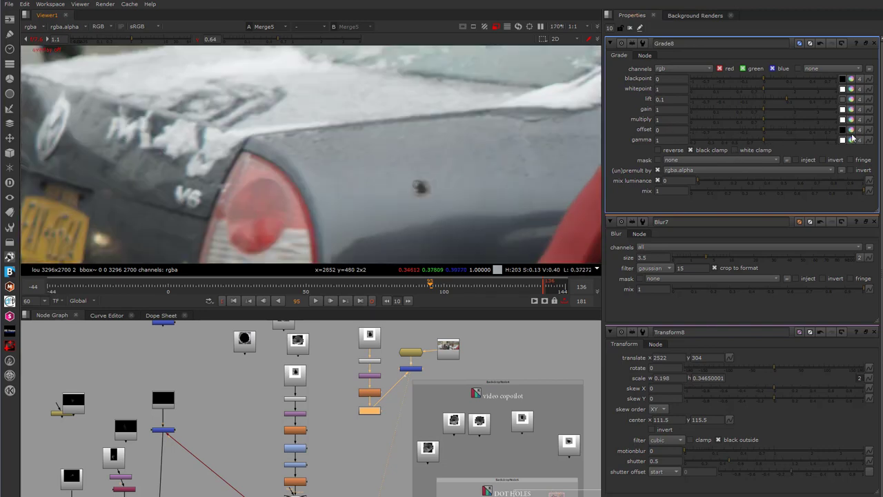
Match the hole to the car channel by channel, setting the Grade's gain to red 1.2, green 1.26 and blue 1.44
left_click(850, 112)
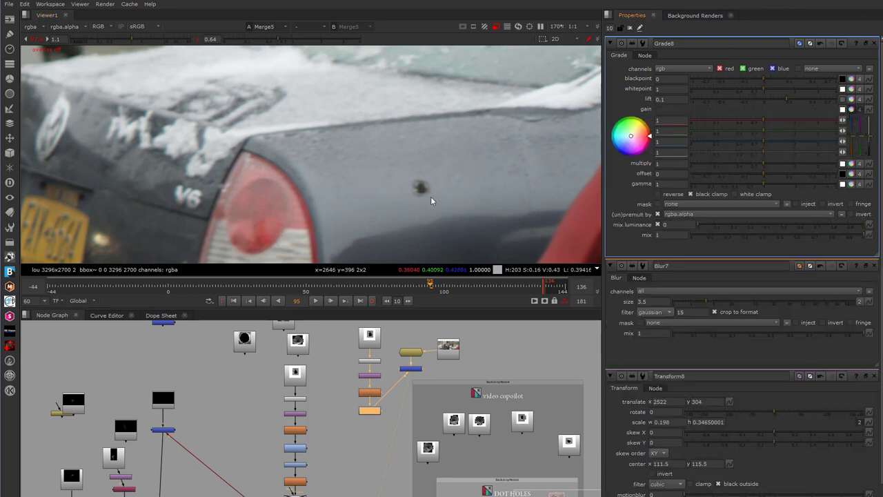
key("r")
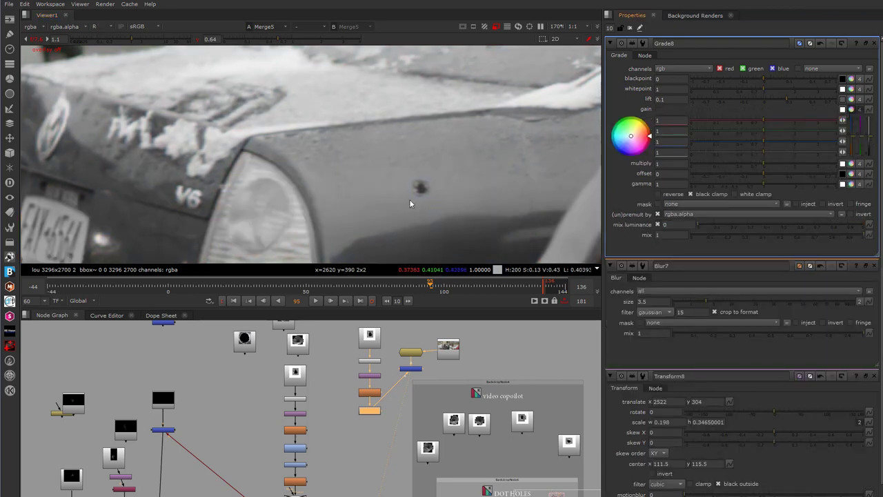
key("g")
key("b")
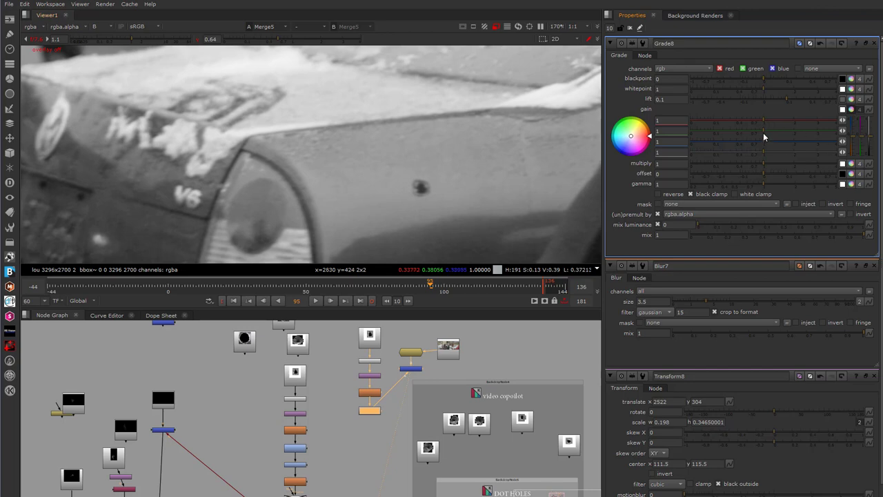
mouse_move(763, 133)
left_mouse_down()
mouse_move(794, 127)
mouse_move(775, 129)
mouse_move(785, 143)
mouse_move(772, 143)
mouse_move(780, 143)
mouse_move(781, 128)
mouse_move(764, 129)
mouse_move(774, 129)
left_mouse_up()
key("g")
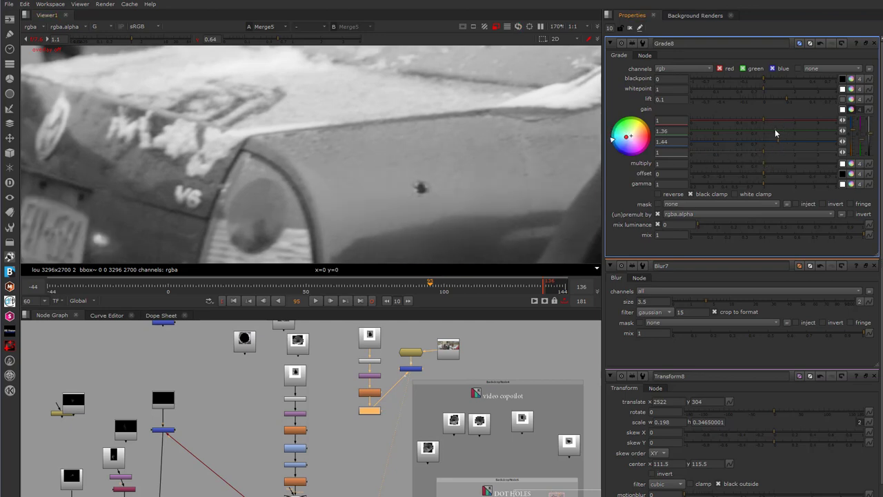
key("r")
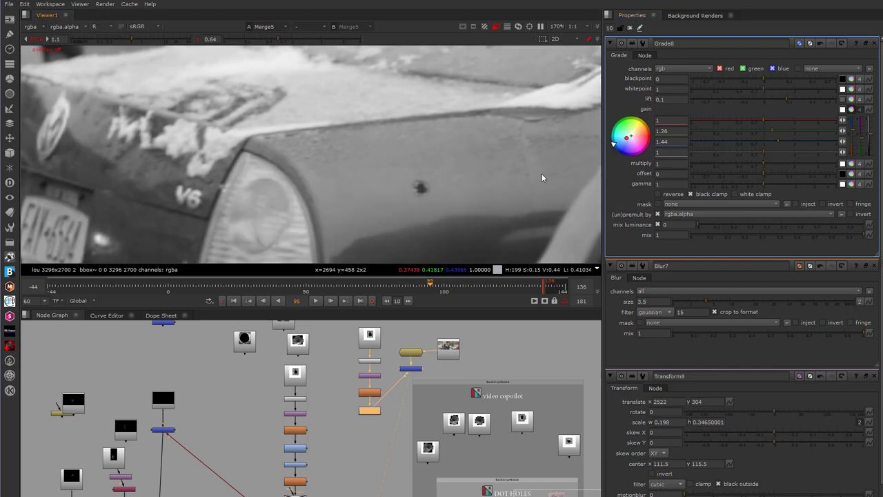
left_click_drag(765, 122, 770, 126)
scroll(436, 221, "down", 2)
key("r")
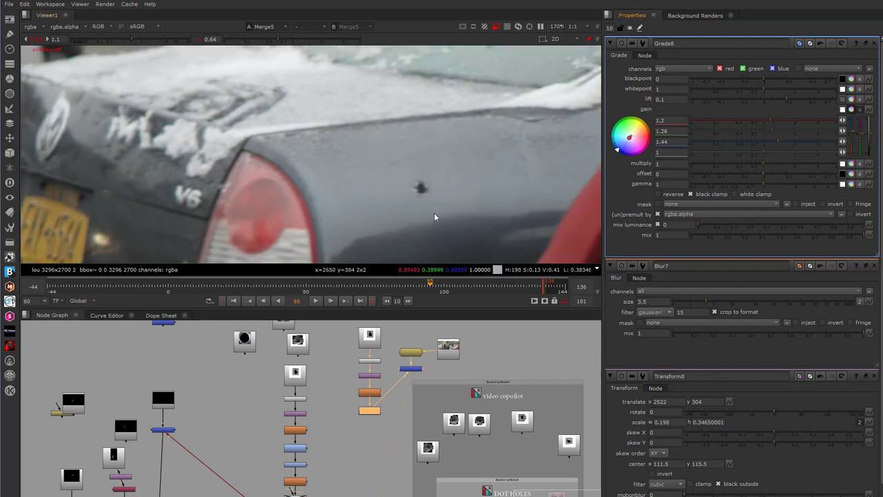
Examine how the graded bullet hole blends into the car's fender, both close up and from farther away
scroll(392, 154, "down", 2)
scroll(421, 196, "up", 1)
scroll(422, 160, "down", 1)
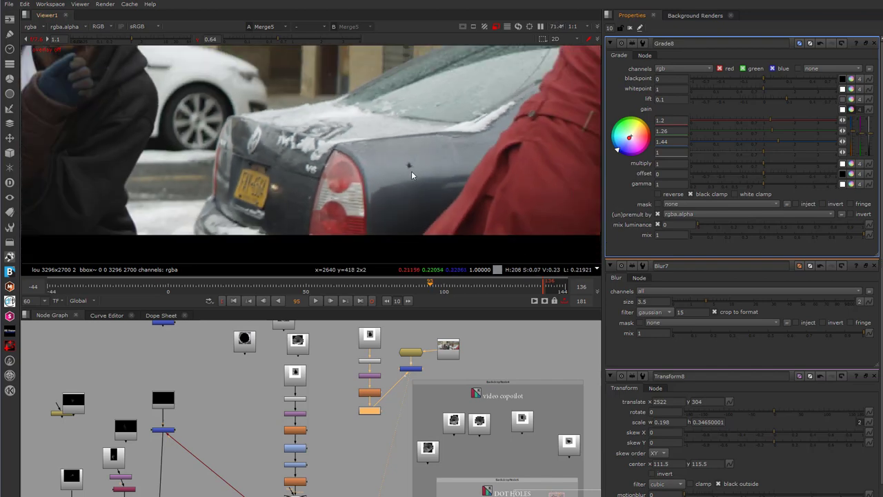
scroll(421, 176, "down", 1)
scroll(412, 189, "up", 1)
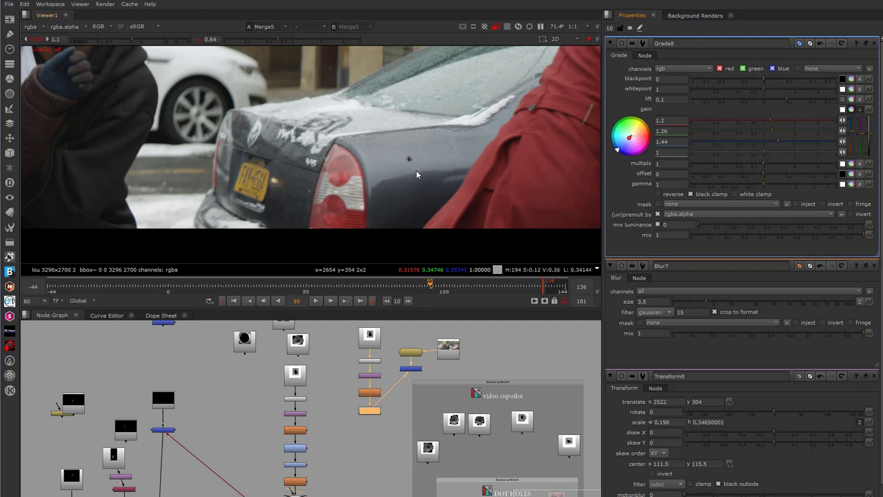
scroll(414, 170, "up", 1)
scroll(410, 174, "up", 1)
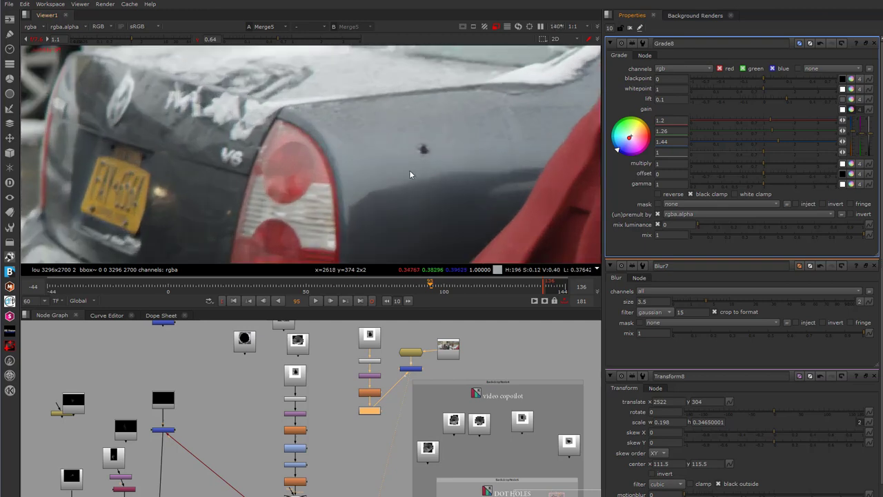
scroll(451, 153, "down", 2)
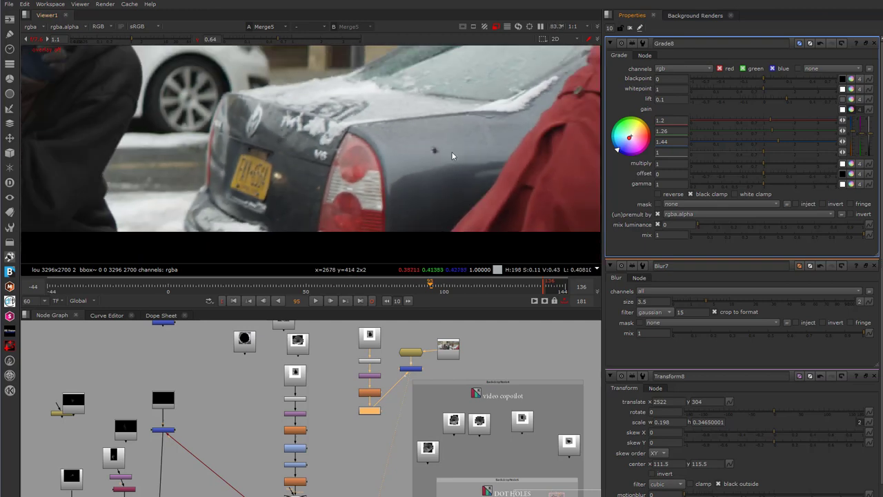
scroll(448, 155, "up", 2)
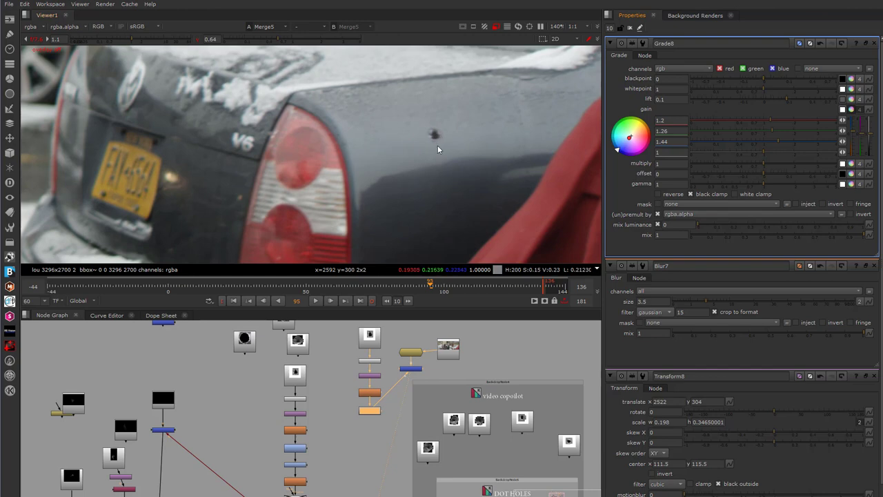
scroll(449, 180, "down", 2)
scroll(419, 166, "up", 1)
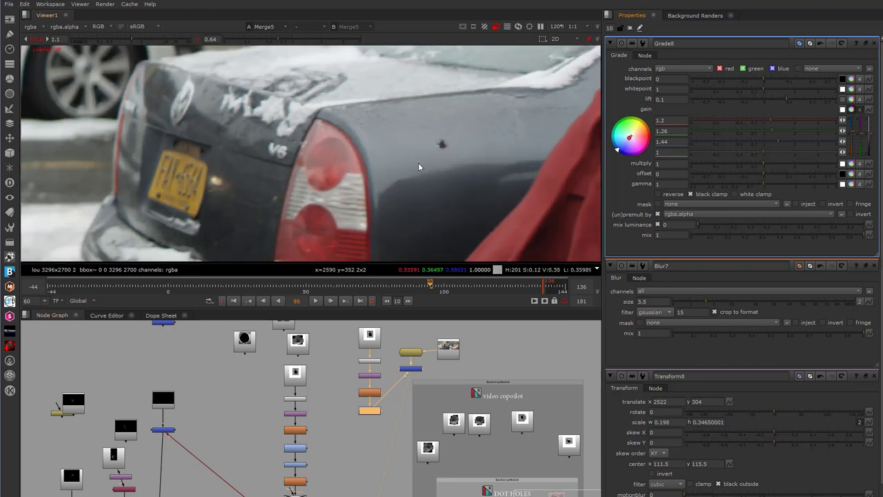
scroll(418, 166, "up", 1)
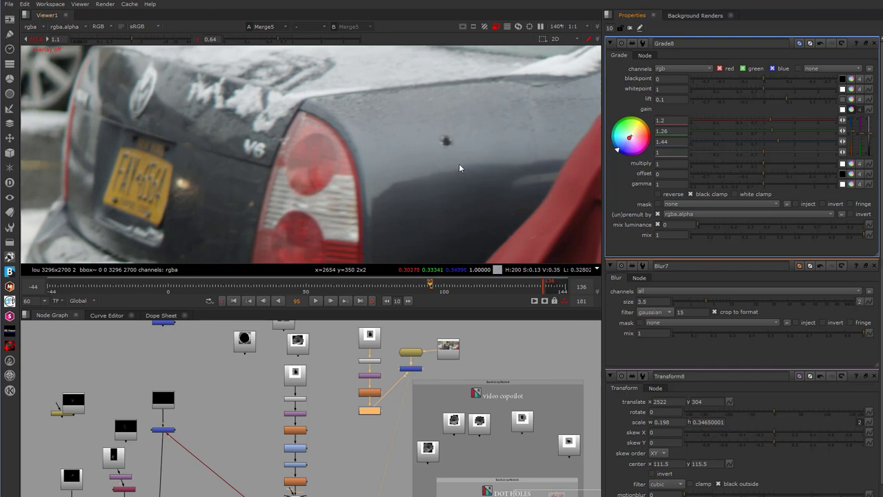
Move the Merge node below the hole branch and the plate's attached node under its Read node to tidy the graph
left_click_drag(413, 372, 400, 440)
left_click_drag(413, 350, 443, 378)
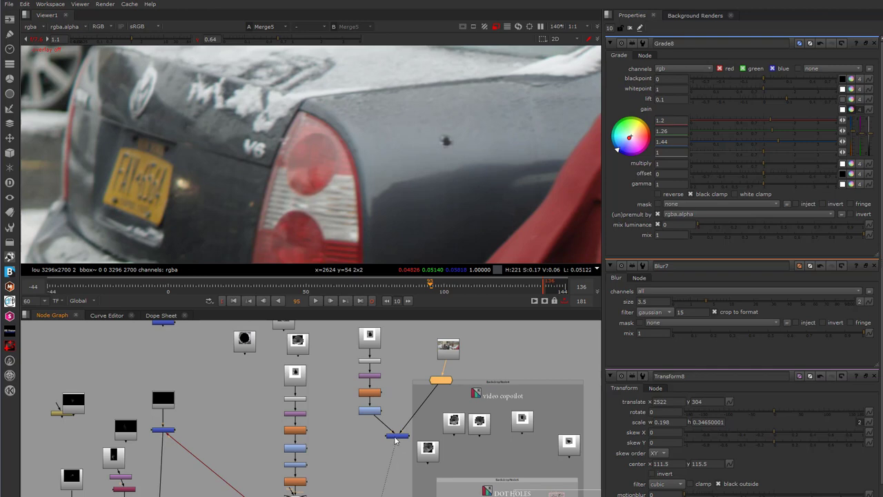
mouse_move(395, 437)
left_mouse_down()
mouse_move(378, 442)
mouse_move(392, 438)
left_mouse_up()
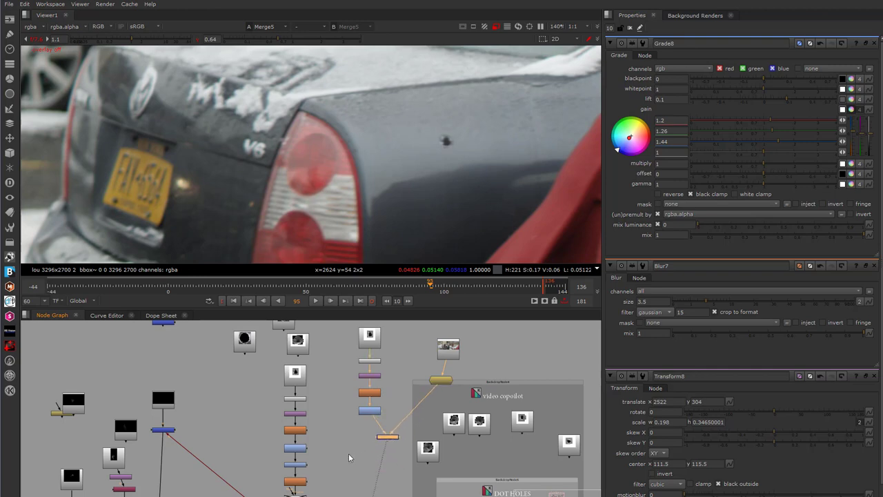
Add a BumpBoss node below the Merge, feed the Merge into its B input, and view its output
left_click(349, 454)
key("Tab")
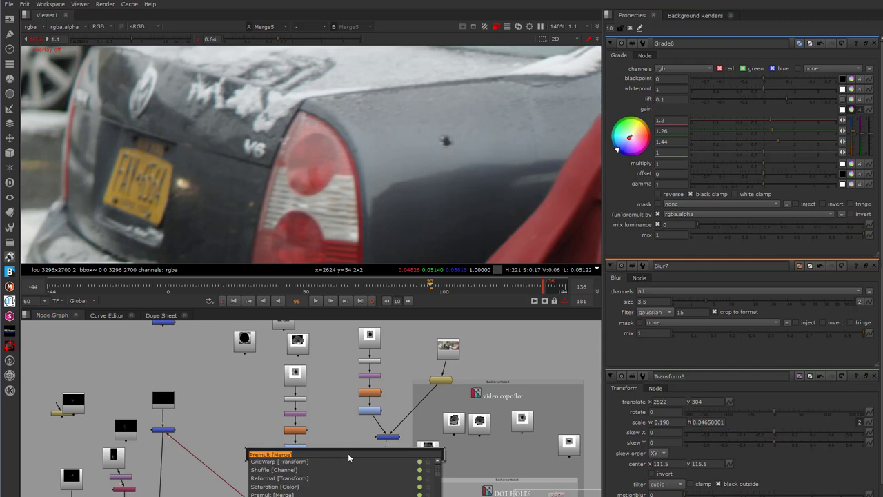
type("bump")
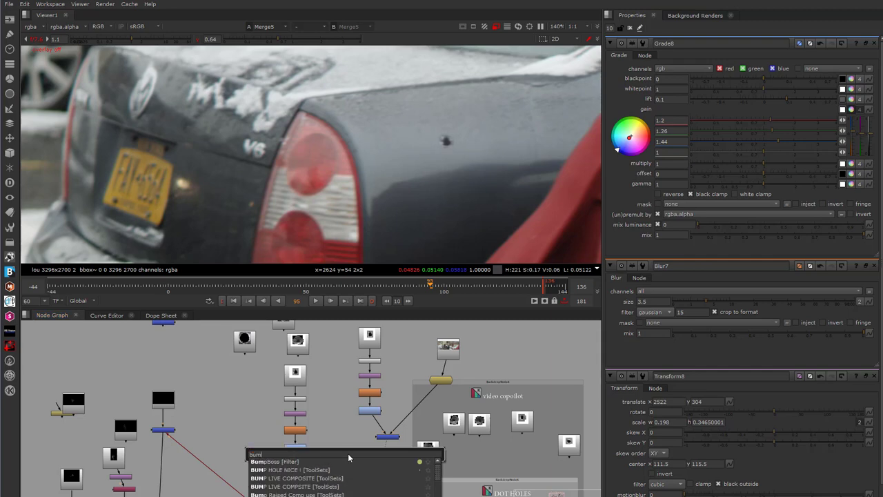
left_click(274, 462)
left_click_drag(357, 455, 378, 473)
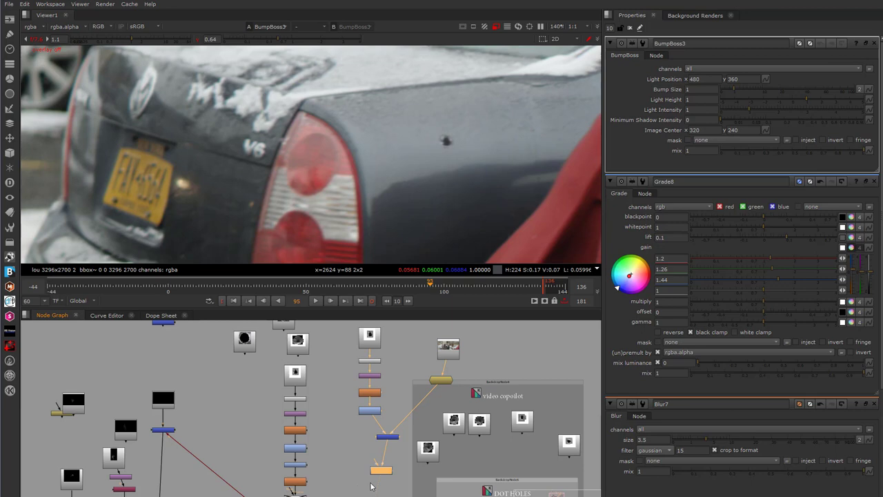
scroll(362, 471, "up", 5)
scroll(356, 347, "down", 4)
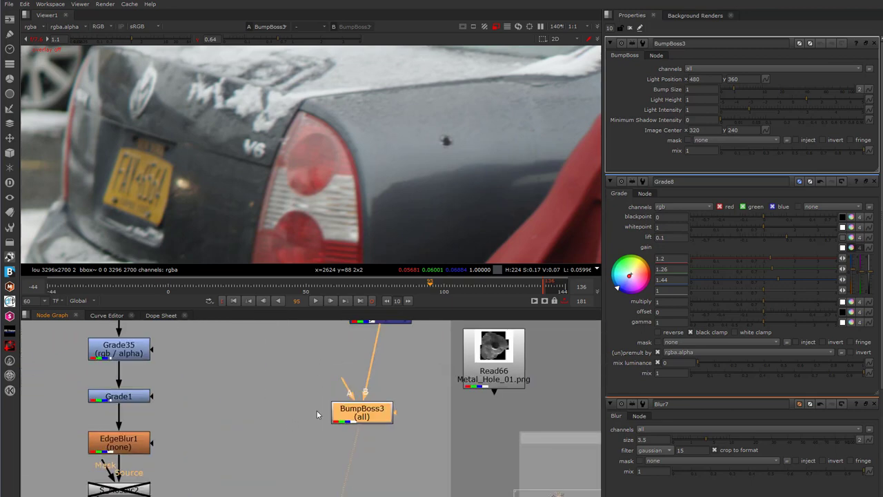
Duplicate the bullet hole branch, from its Read node down to the Grade, in the empty space beside the BumpBoss node
scroll(322, 438, "down", 8)
scroll(355, 422, "up", 1)
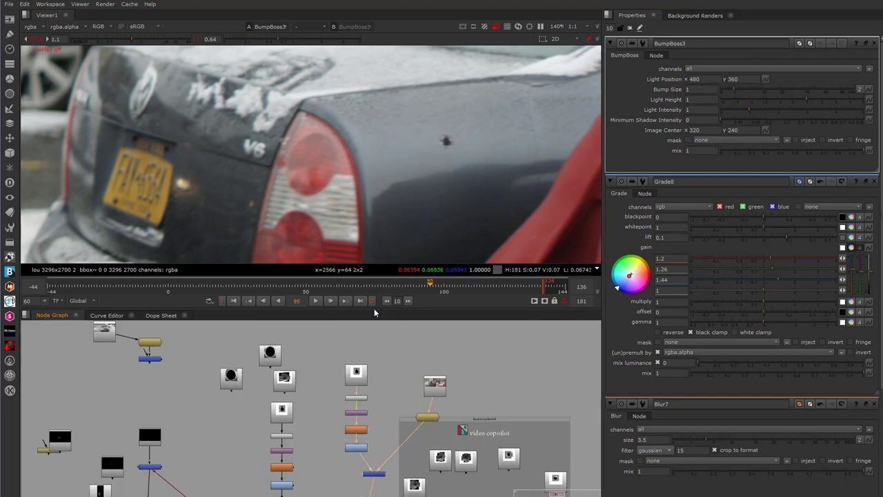
left_click_drag(316, 354, 379, 461)
scroll(427, 369, "down", 5)
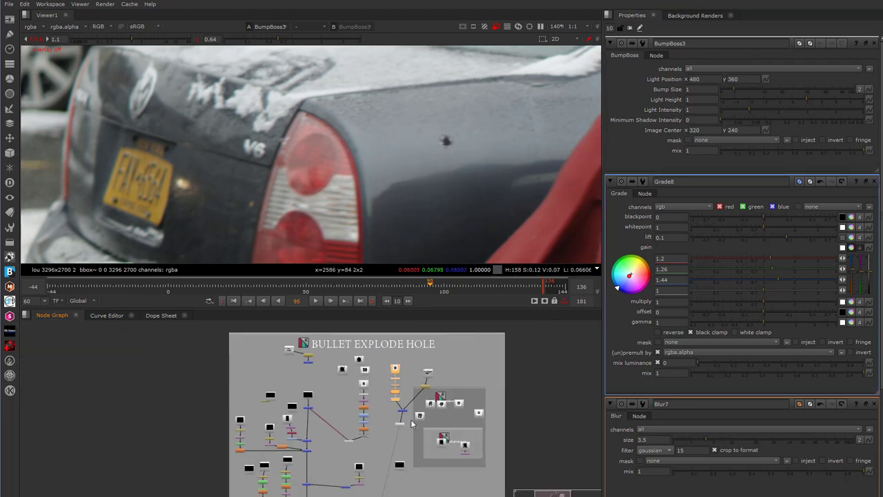
scroll(412, 473, "up", 4)
left_click(360, 353)
key("ctrl+v")
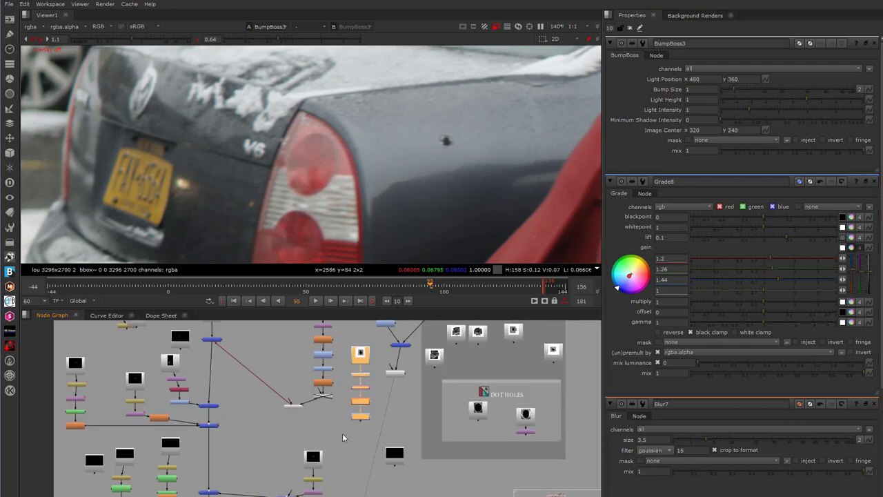
Feed the duplicated hole branch's Grade output into the A input of the BumpBoss node
scroll(345, 394, "up", 4)
left_click_drag(376, 398, 391, 462)
left_click_drag(378, 443, 317, 469)
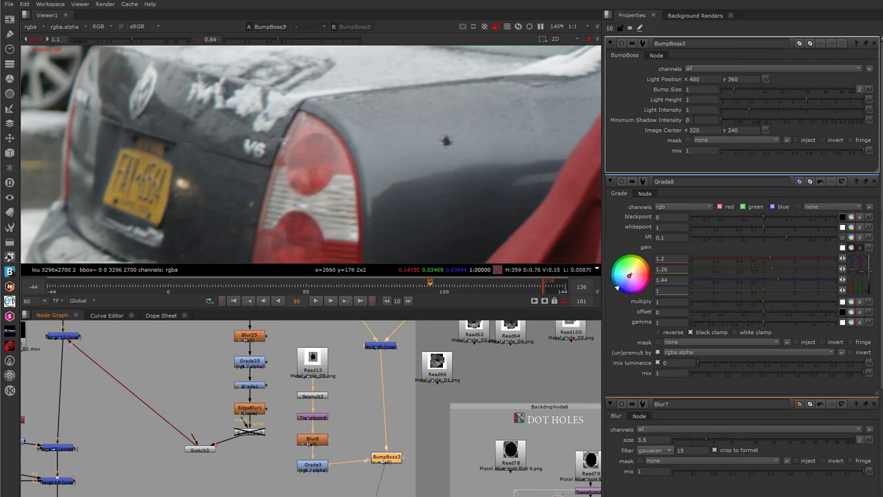
Set the BumpBoss's bump size to 16.5 and its light height to -5 to strengthen the relief around the hole
left_click_drag(744, 88, 684, 105)
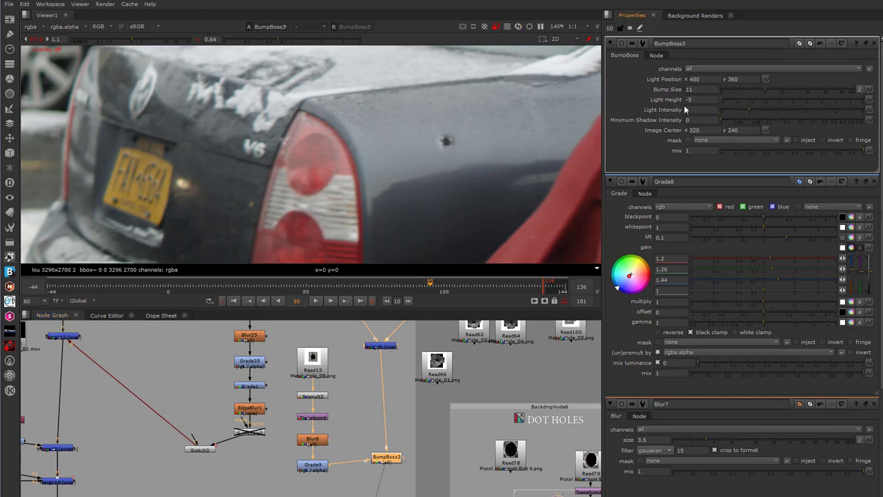
left_click_drag(762, 86, 786, 98)
scroll(439, 109, "up", 5)
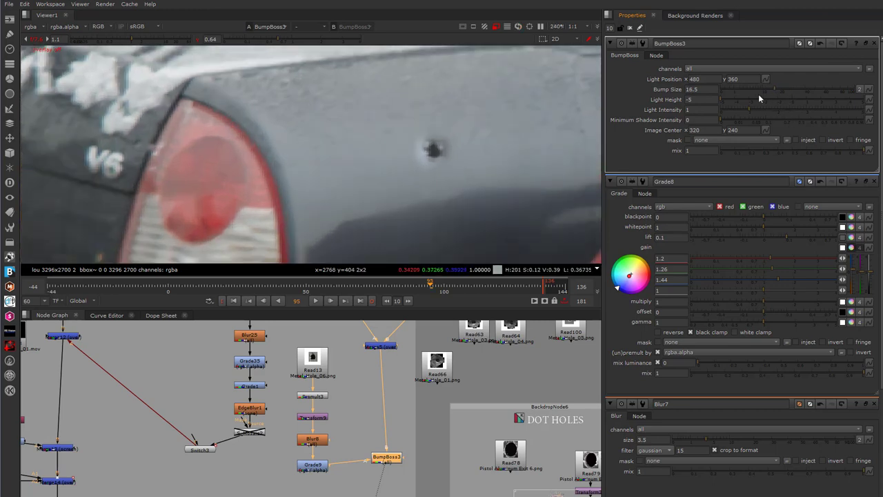
scroll(308, 154, "down", 3)
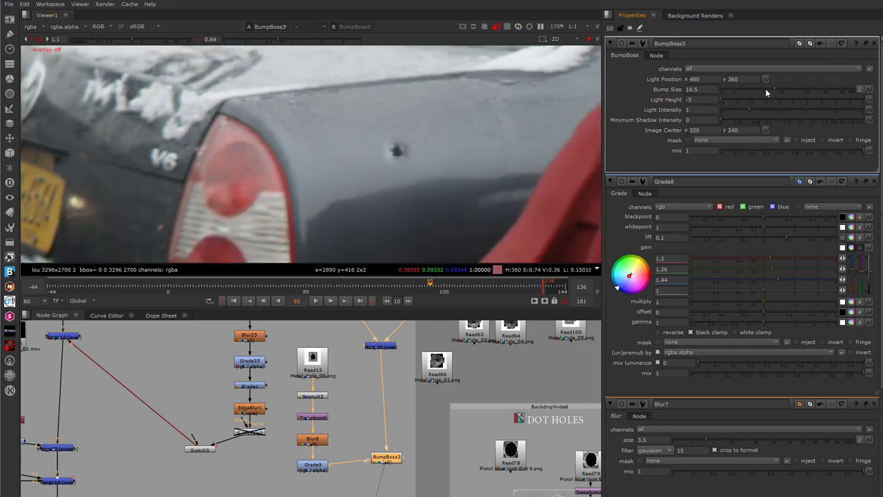
left_click_drag(721, 98, 726, 105)
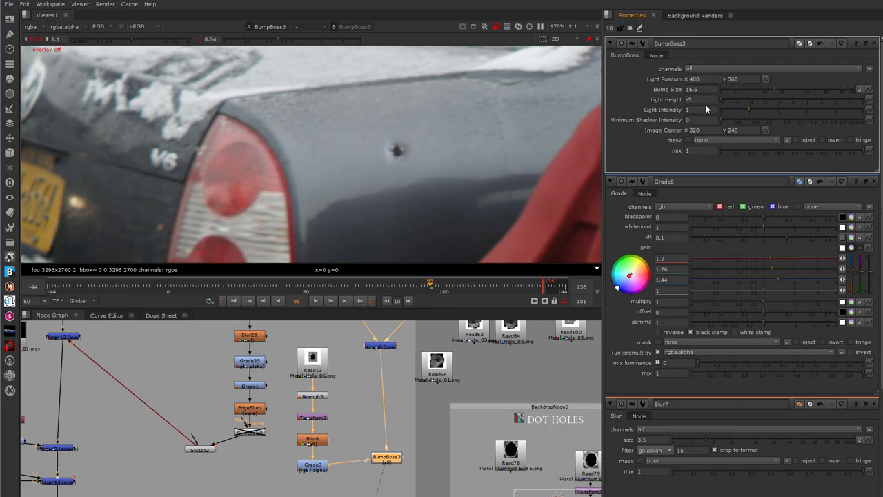
Add a second Grade at the end of the duplicated hole branch with gamma 3.35 and gain 2.75
left_click(322, 472)
key("g")
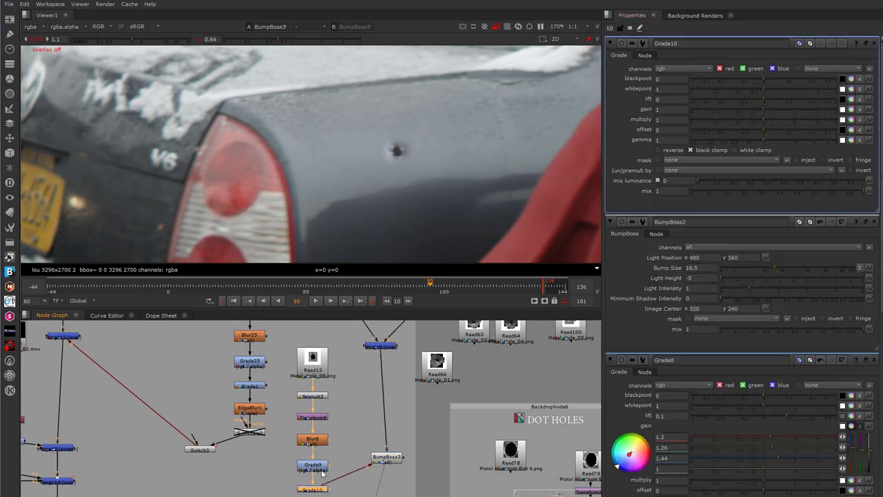
left_click_drag(765, 143, 792, 146)
left_click_drag(766, 101, 821, 145)
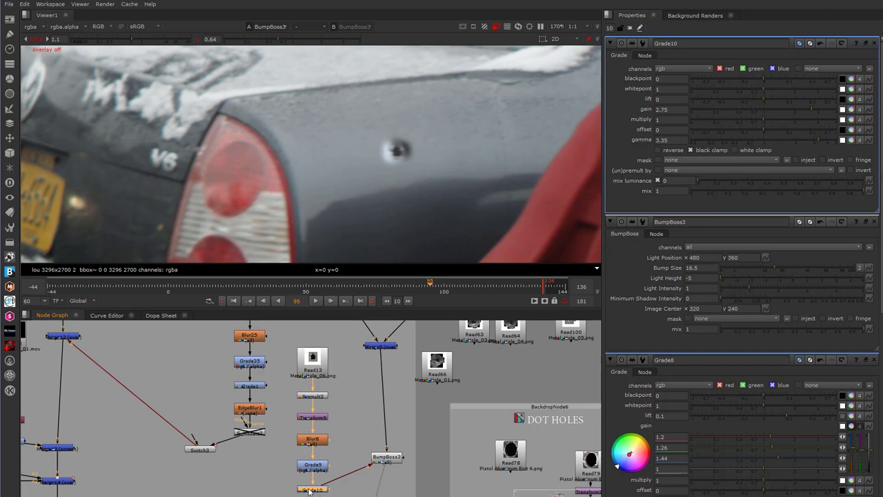
Inspect the bumped result in the alpha channel, set the added Grade's gain to 1.78, and examine the hole in full color
key("a")
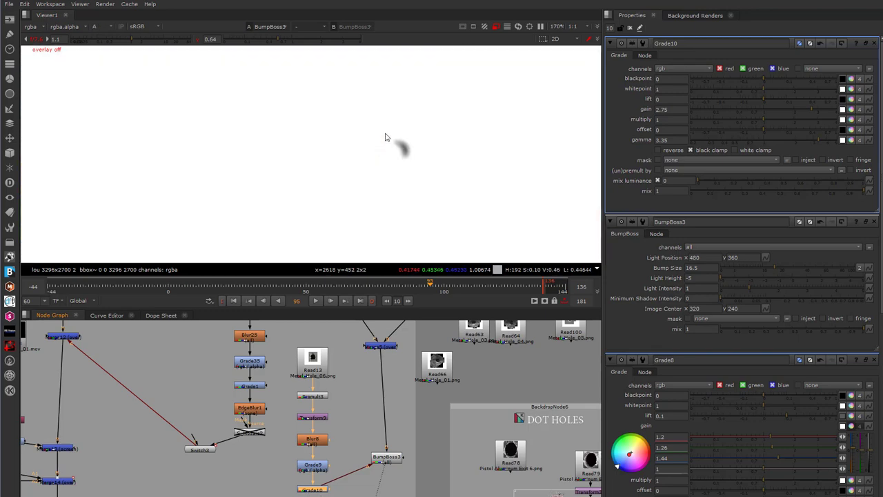
scroll(385, 158, "down", 10)
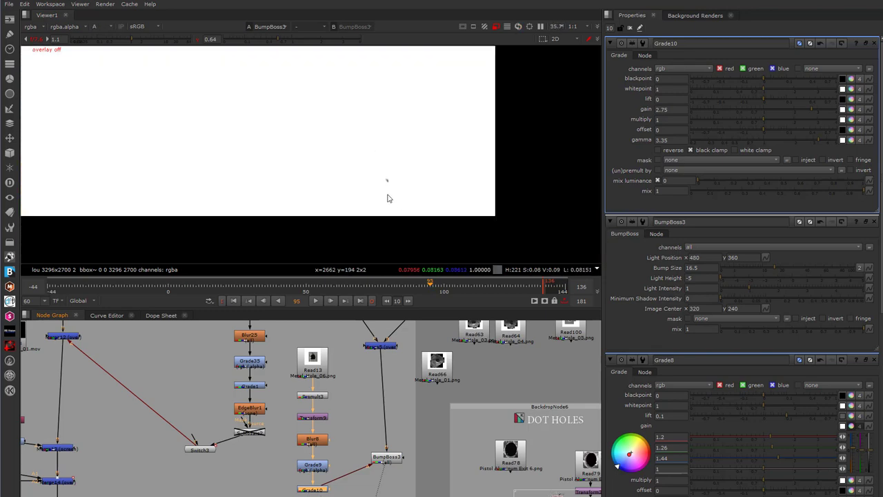
scroll(387, 198, "up", 3)
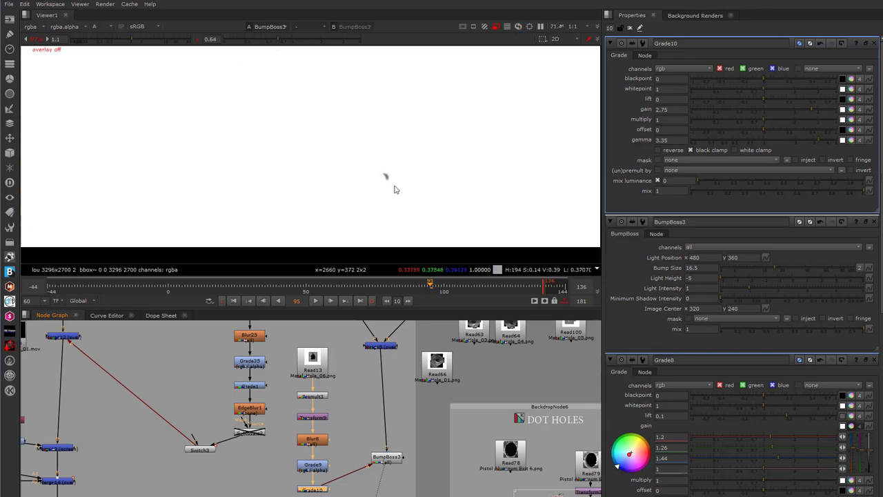
left_click(789, 112)
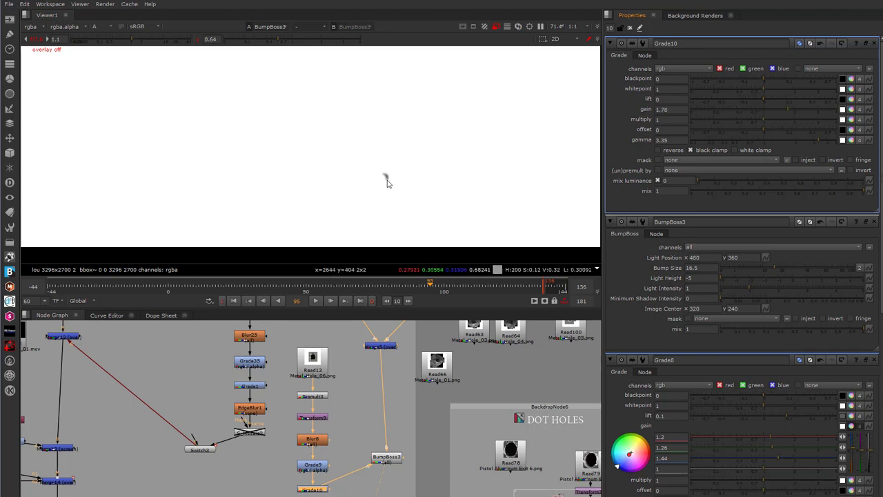
scroll(387, 178, "up", 4)
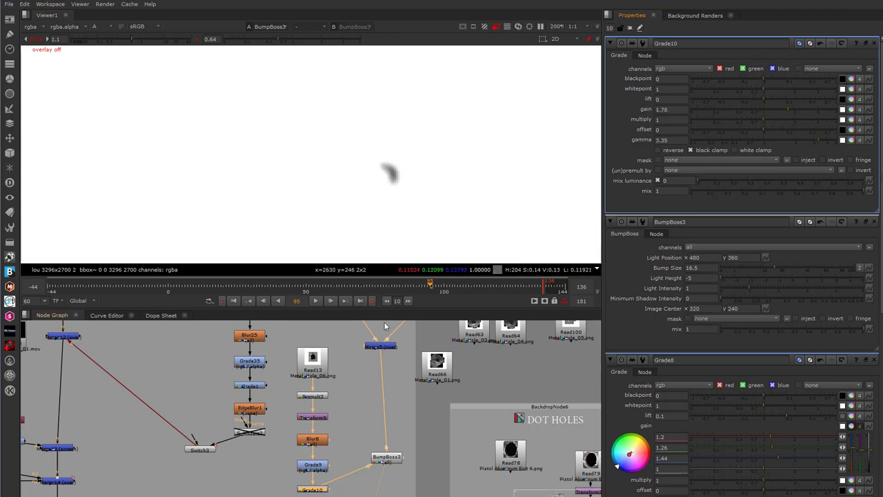
key("a")
scroll(375, 185, "down", 2)
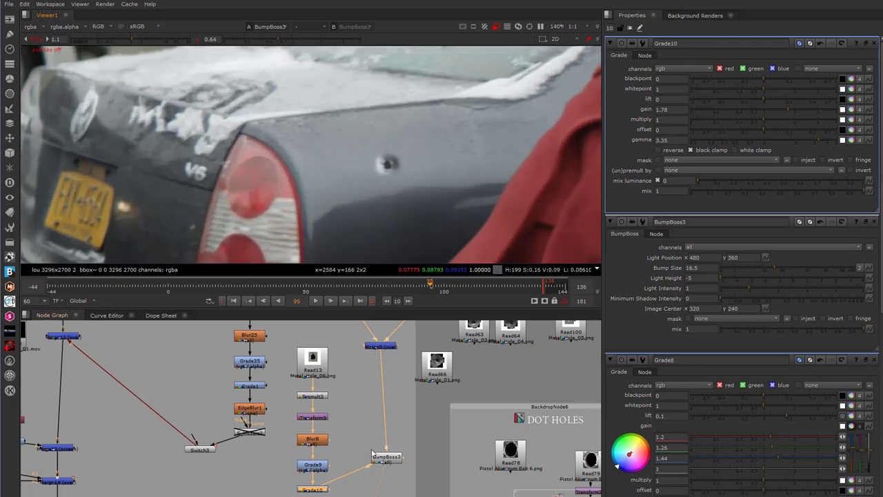
scroll(364, 414, "down", 2)
scroll(345, 435, "up", 3)
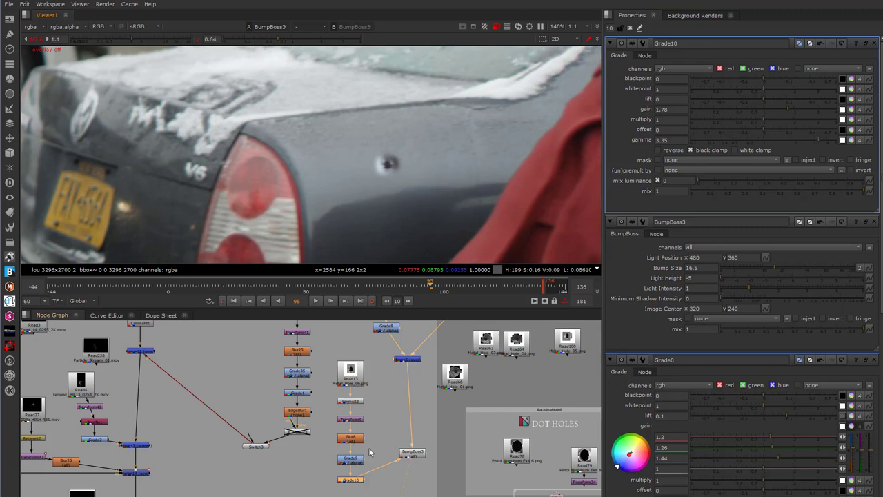
scroll(378, 164, "up", 3)
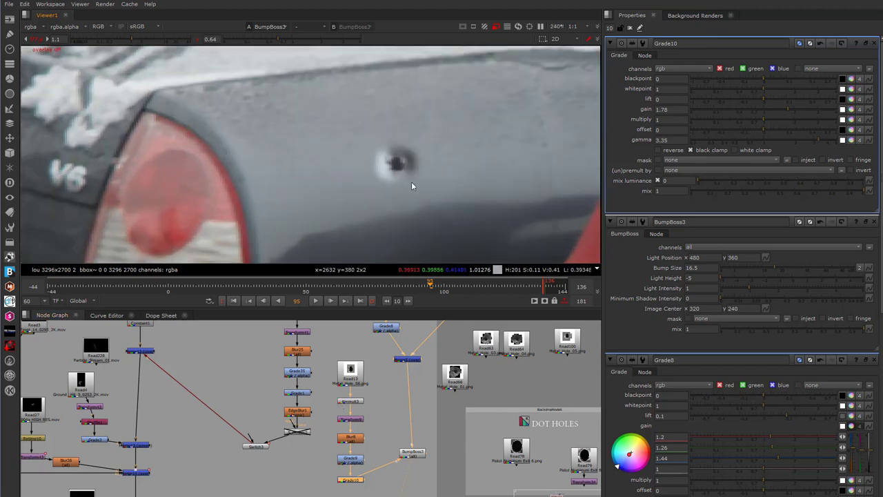
scroll(408, 187, "down", 3)
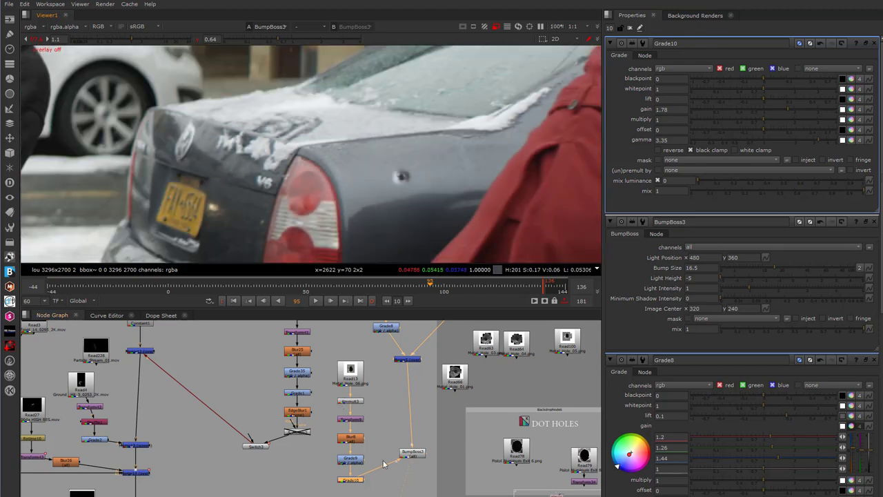
Disconnect the duplicated branch from the BumpBoss and add a RotoPaint node feeding its A input instead
left_click_drag(399, 461, 390, 436)
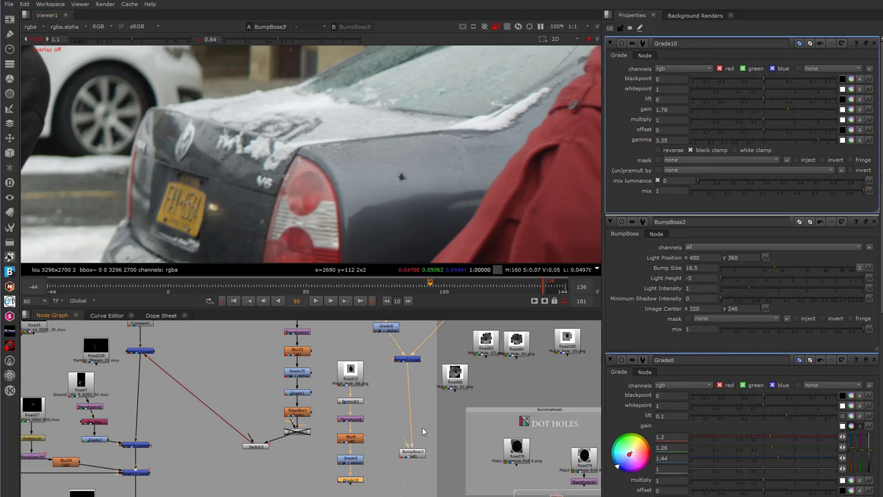
left_click(390, 428)
key("p")
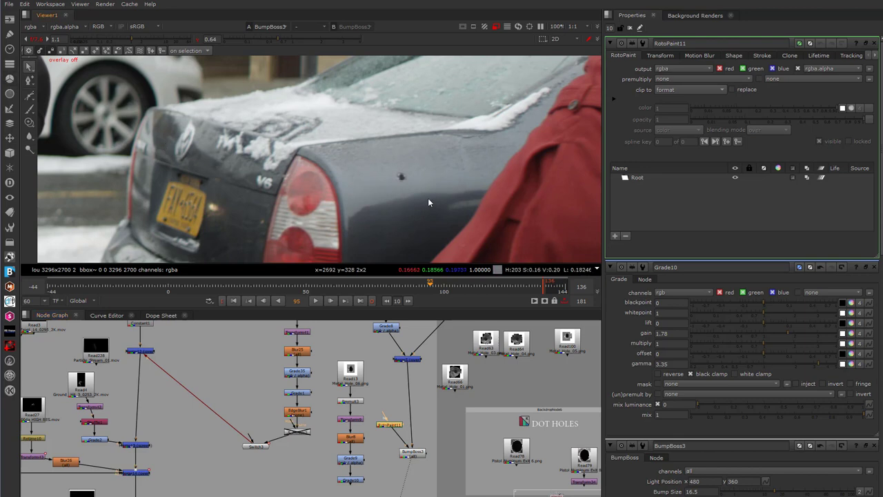
Draw a closed Bezier shape around the bullet hole on the fender and view the resulting dent without the overlay
key("o")
left_click(30, 98)
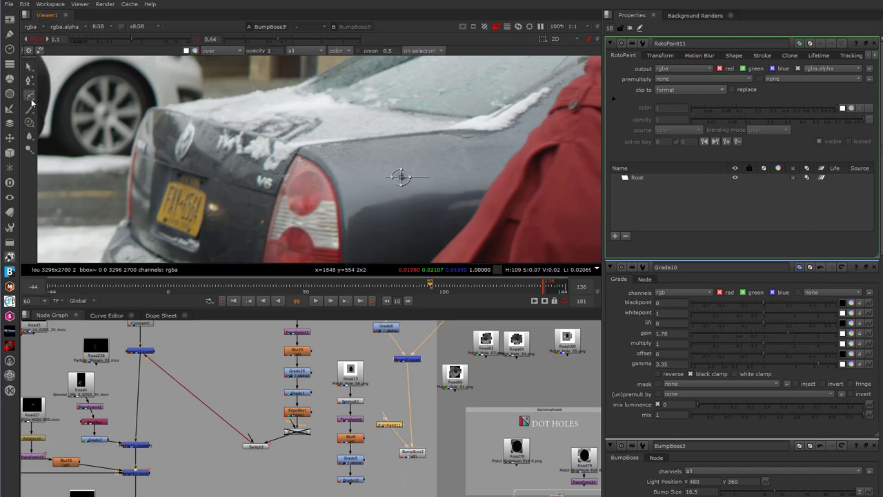
left_click(394, 160)
left_click(388, 175)
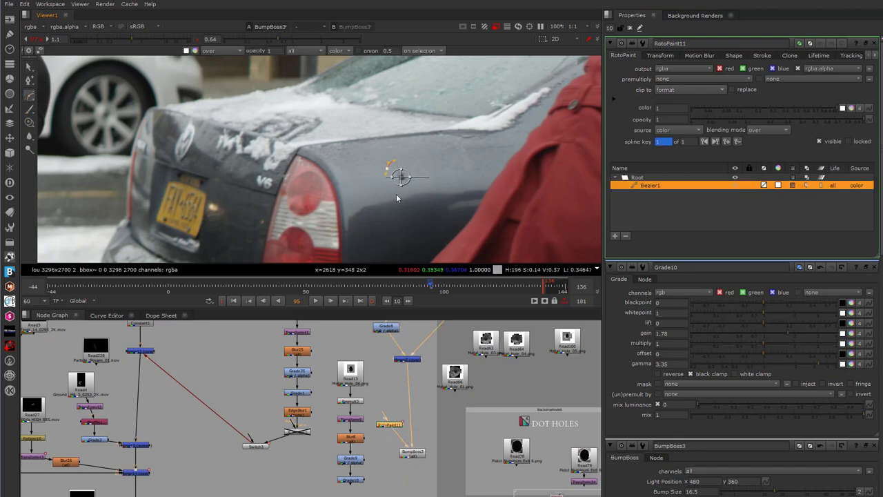
left_click(394, 193)
left_click(407, 194)
left_click(414, 165)
left_click(394, 161)
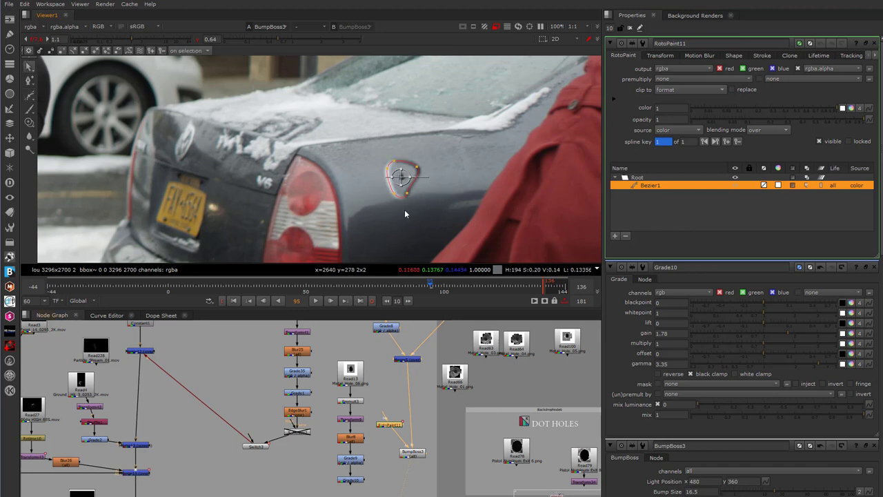
key("o")
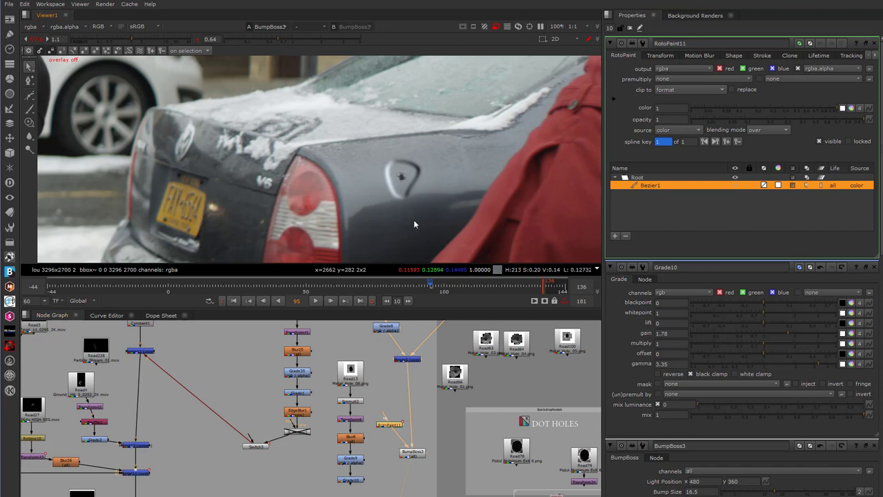
Move the RotoPaint node up and insert a Blur of size 23 between it and the BumpBoss to soften the dent
left_click_drag(392, 428, 389, 404)
key("b")
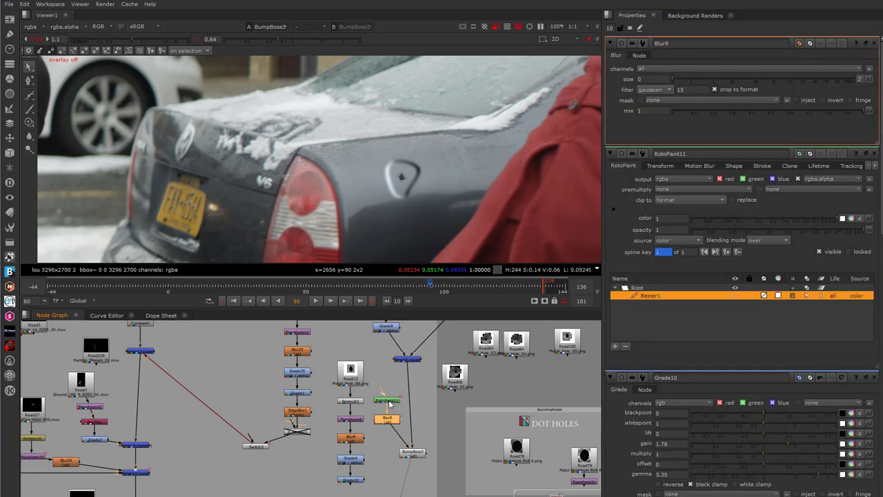
left_click_drag(682, 78, 759, 89)
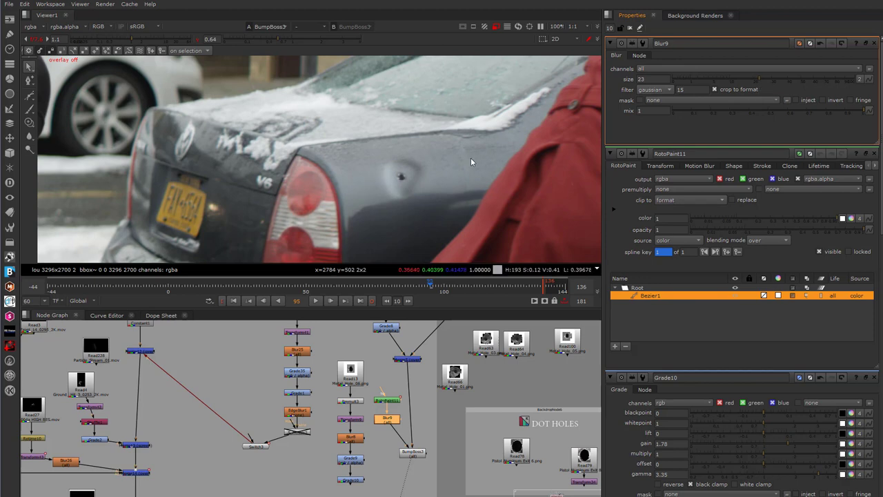
Reshape the Bezier into a tighter outline around the hole, with its lowest point slightly below and to the hole's right
key("o")
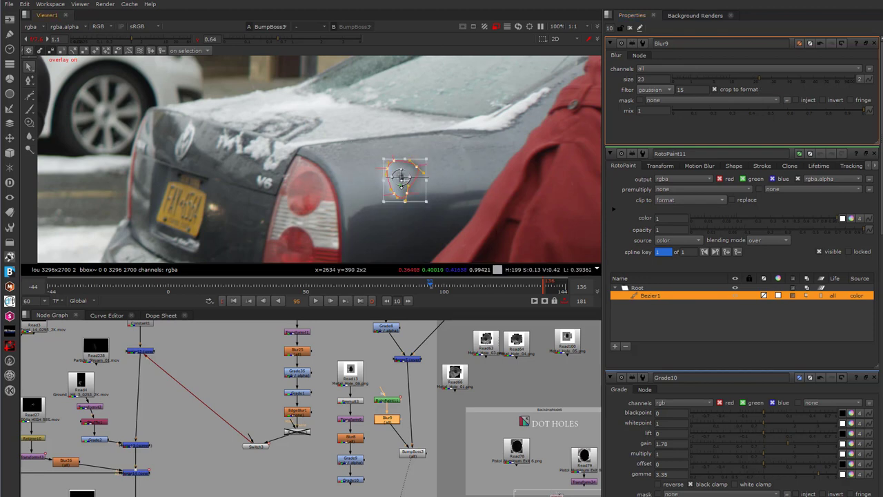
right_click(406, 194)
left_click(432, 269)
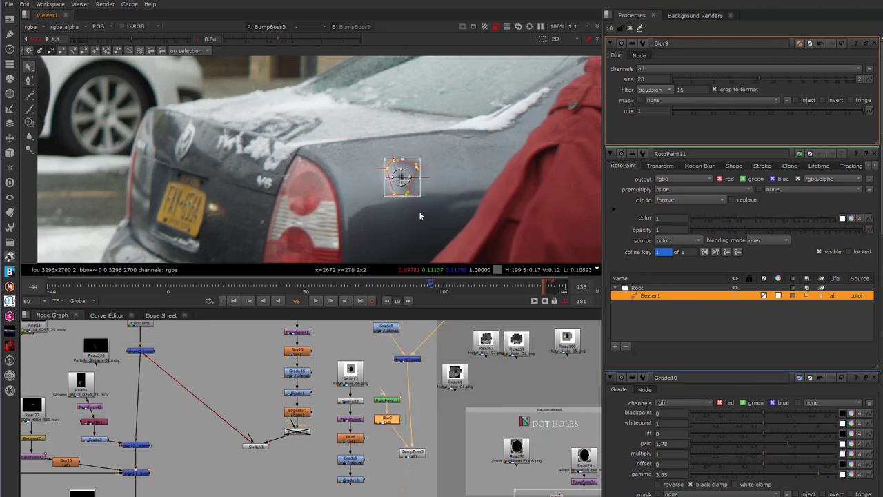
mouse_move(407, 192)
left_mouse_down()
mouse_move(387, 194)
mouse_move(398, 166)
mouse_move(398, 194)
mouse_move(410, 195)
left_mouse_up()
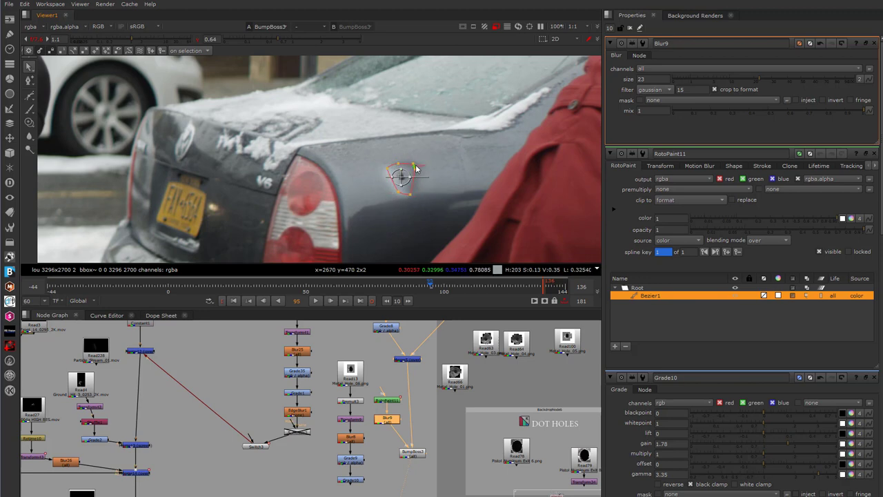
key("o")
scroll(399, 196, "up", 1)
key("o")
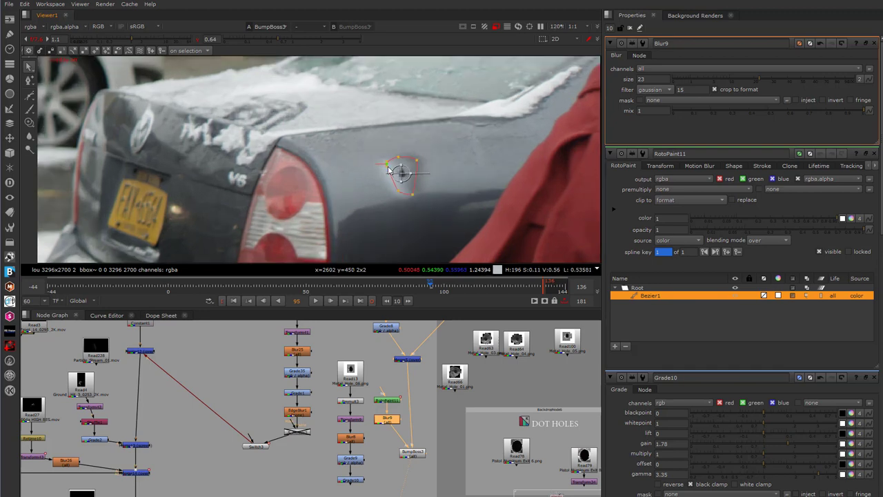
Pull the Bezier's upper and lower points closer to the hole and extend its left point outward, checking the dent without the overlay
left_click(400, 161)
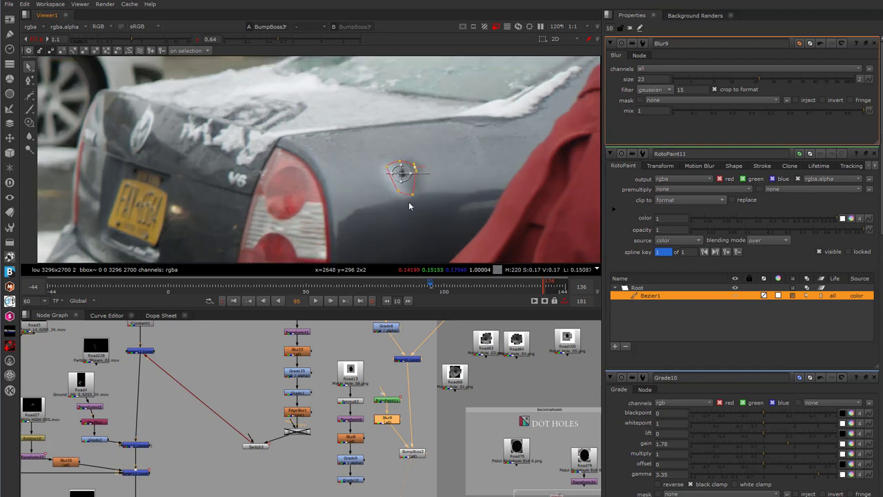
left_click_drag(412, 194, 419, 185)
key("o")
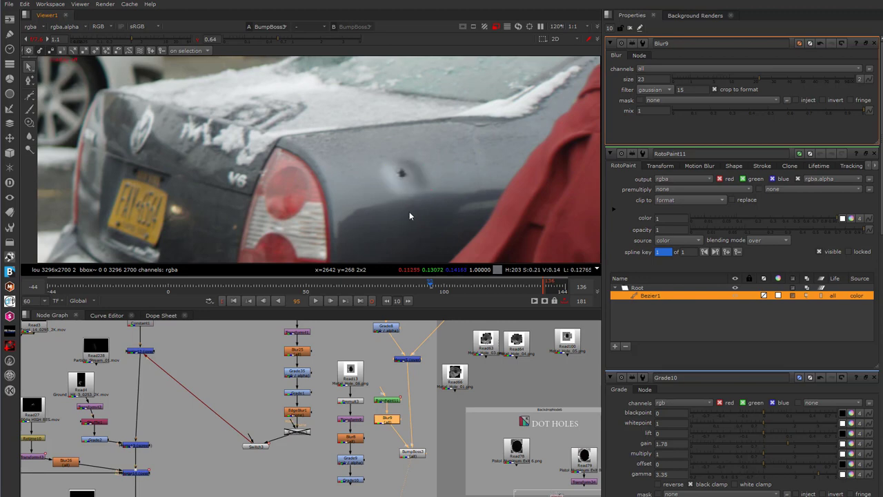
key("o")
key("o")
key("o")
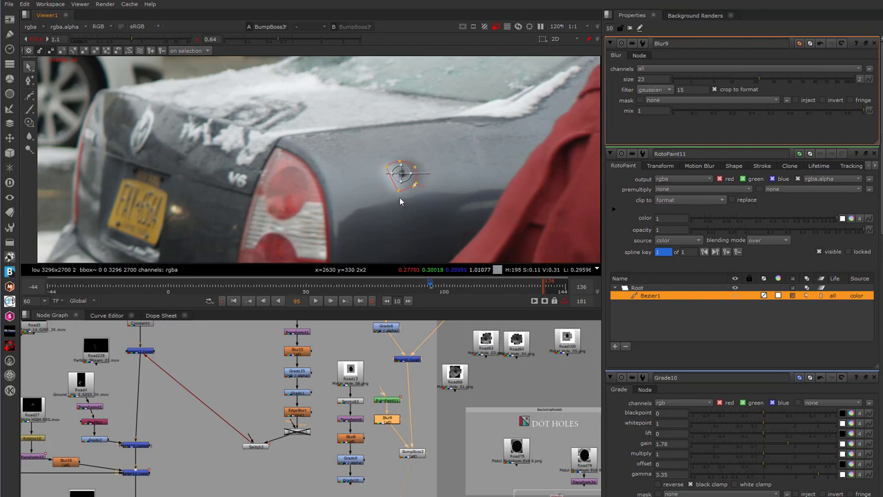
key("o")
key("o")
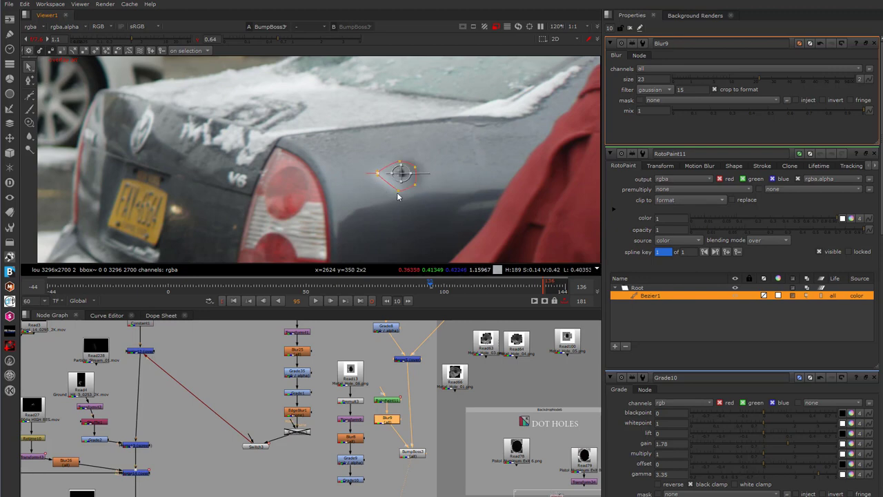
Shift the Bezier's lowest point slightly left and set BumpBoss3's bump size to 35
left_click_drag(399, 191, 387, 190)
key("o")
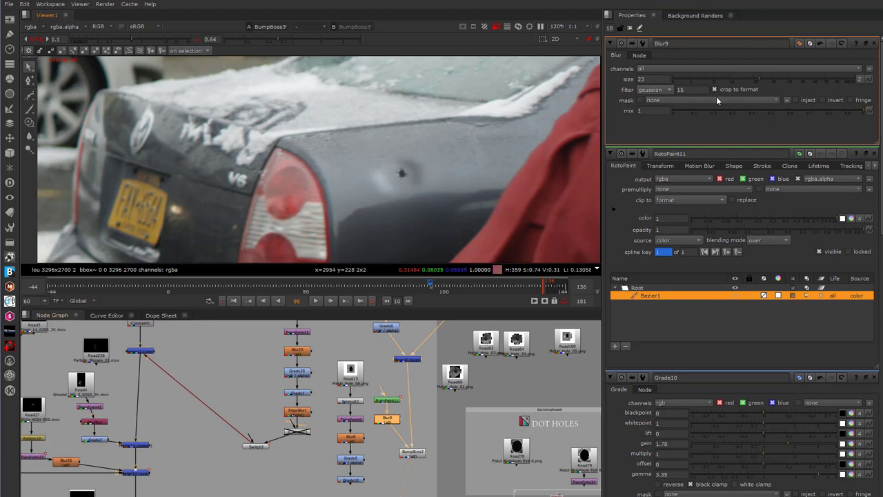
double_click(414, 454)
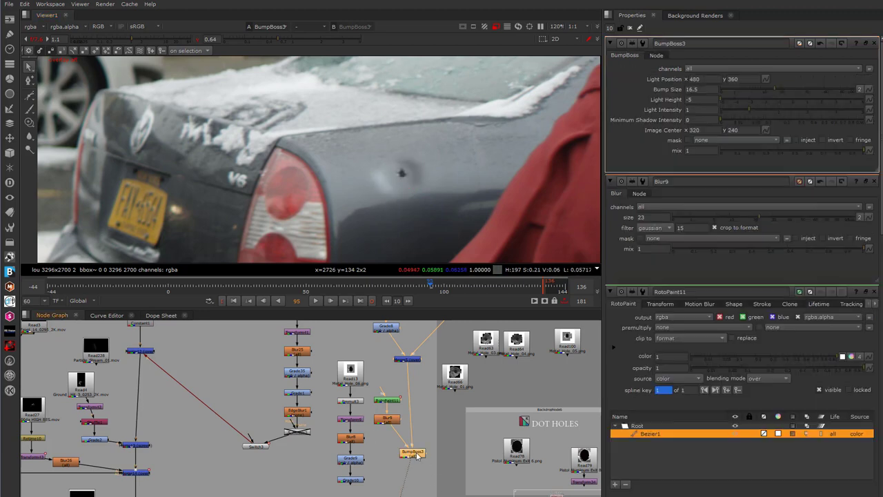
left_click_drag(774, 88, 745, 104)
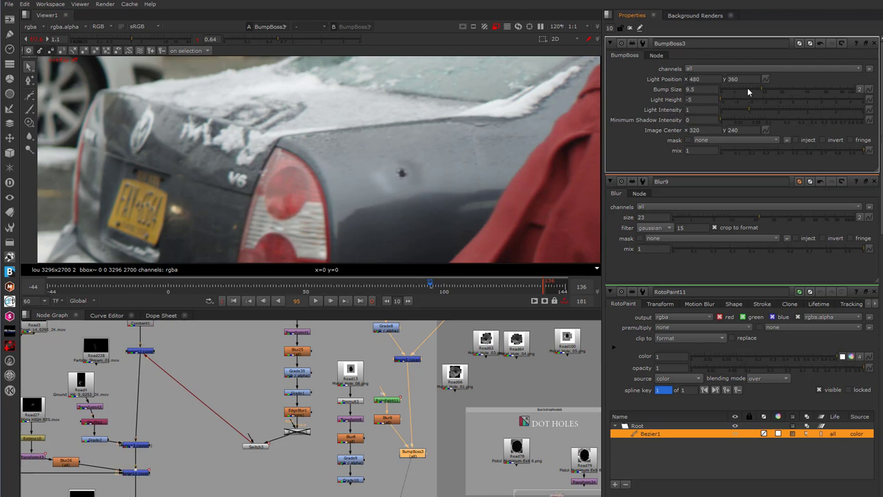
left_click_drag(747, 87, 799, 92)
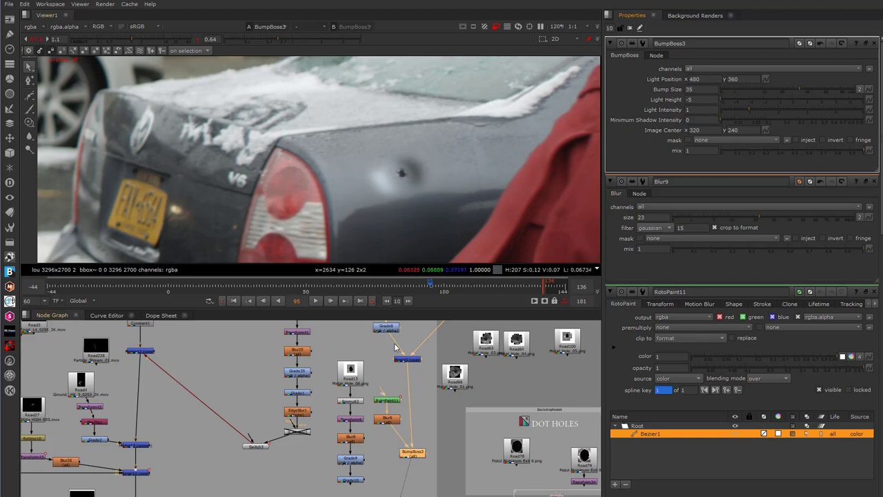
Scale all the Bezier's points down into a smaller outline around the hole and check the dent without the overlay
key("o")
left_click_drag(361, 145, 467, 244)
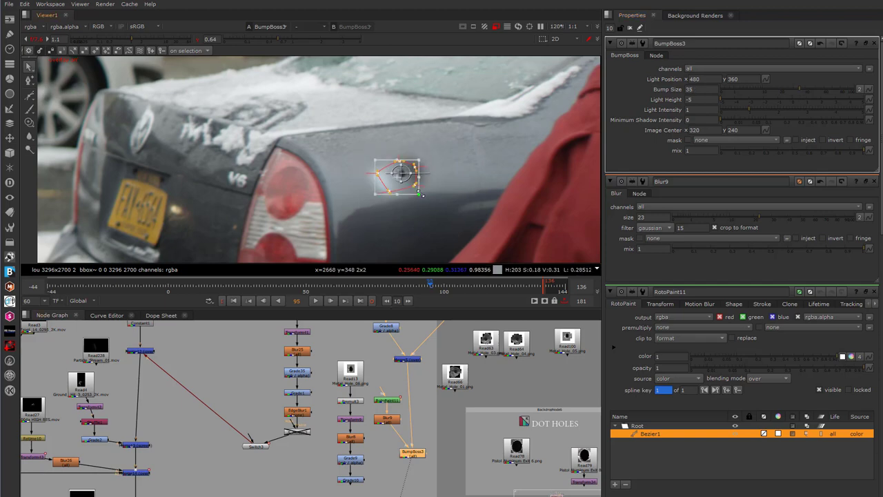
left_click_drag(419, 194, 412, 190)
key("o")
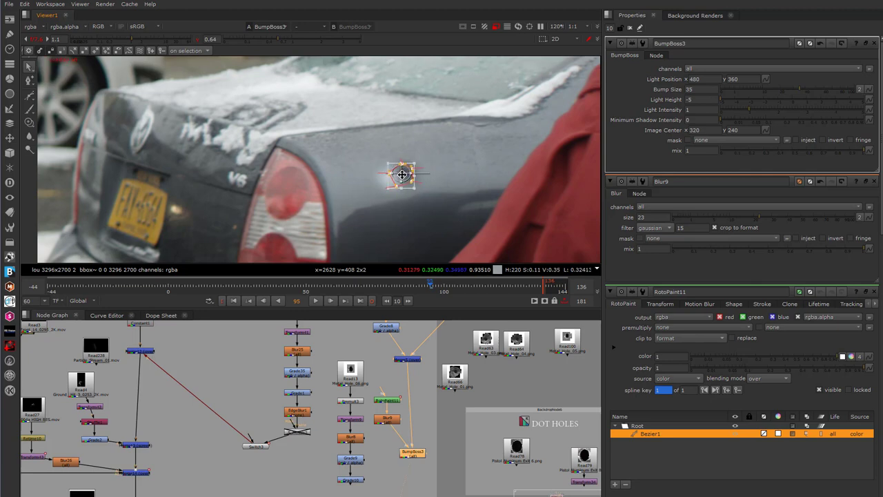
scroll(447, 194, "down", 4)
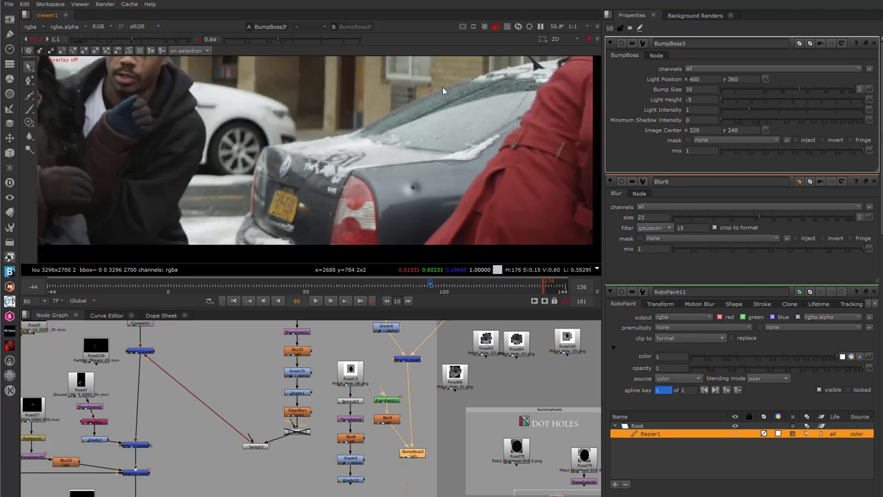
scroll(443, 86, "down", 2)
scroll(451, 162, "up", 4)
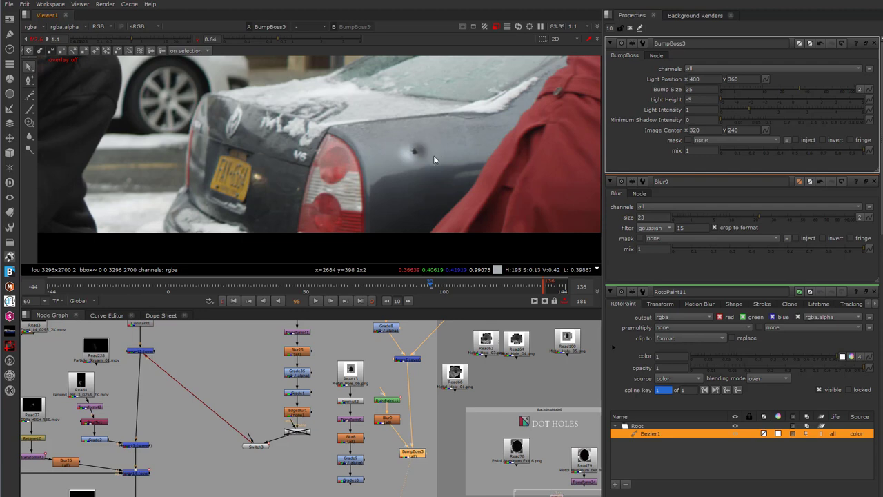
scroll(414, 169, "up", 2)
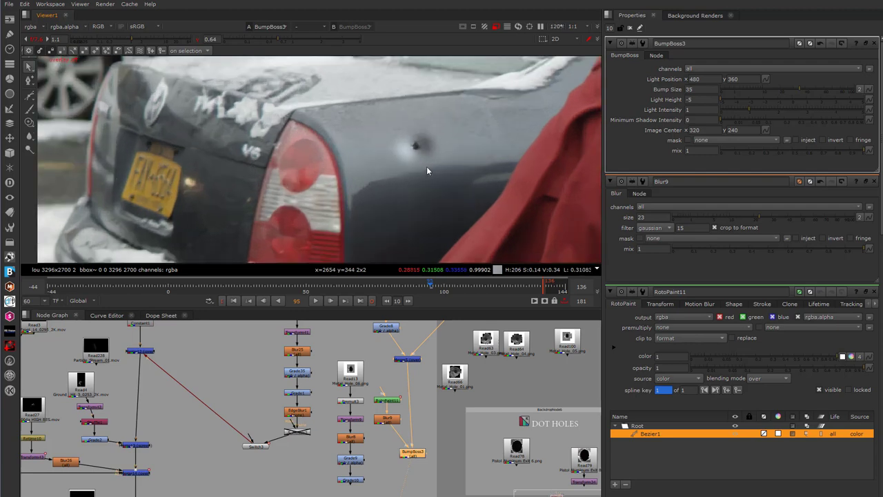
Stretch the Bezier's lowest point down below the hole and inspect the elongated dent without the overlay
key("q")
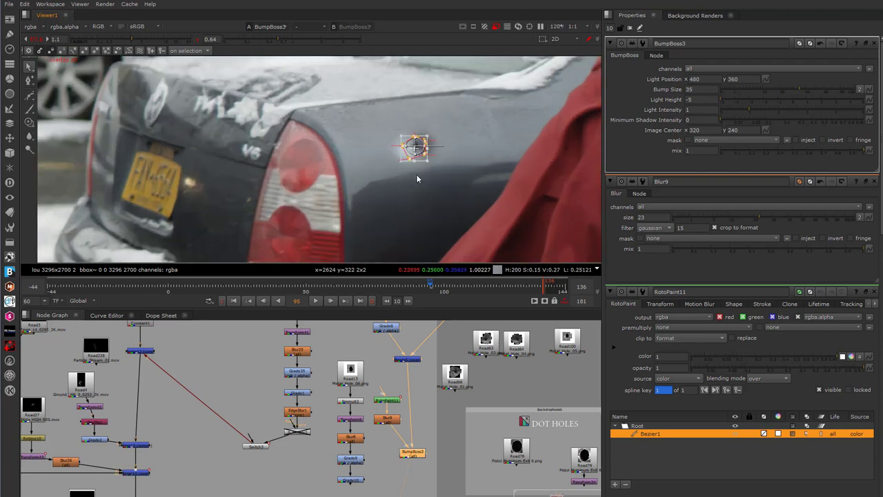
left_click(417, 174)
left_click_drag(411, 161, 417, 184)
key("q")
scroll(436, 187, "down", 4)
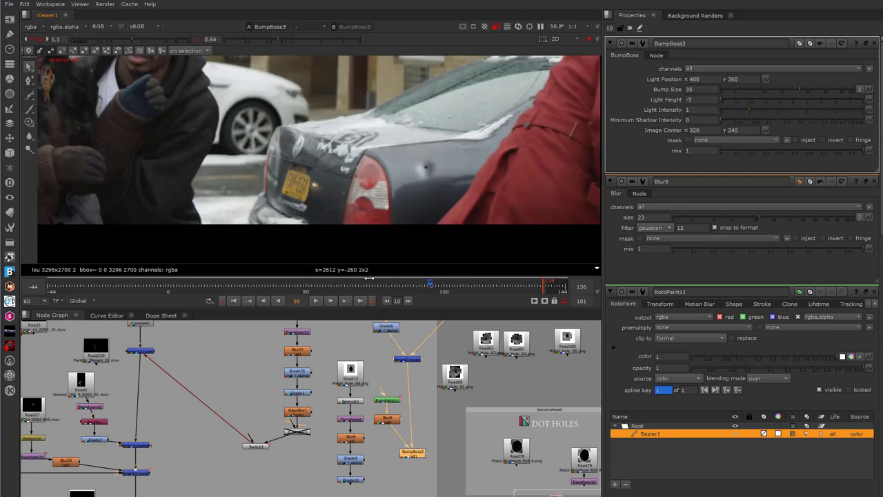
scroll(428, 173, "up", 8)
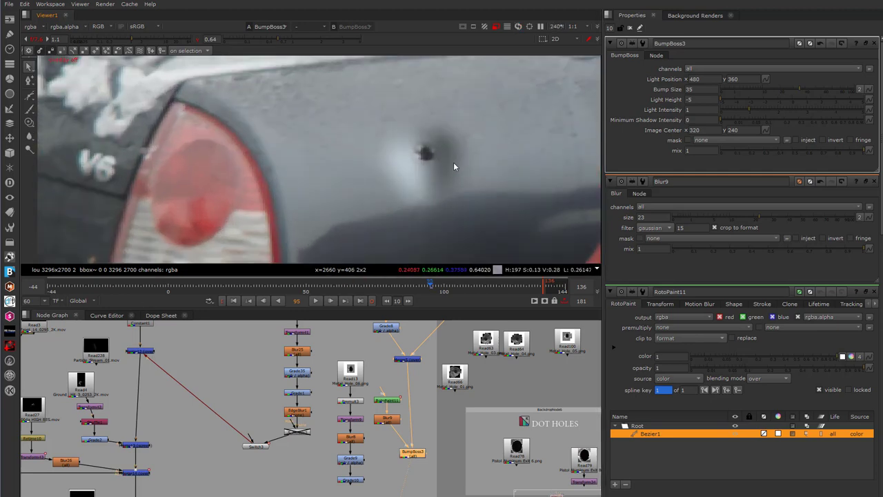
scroll(455, 165, "down", 3)
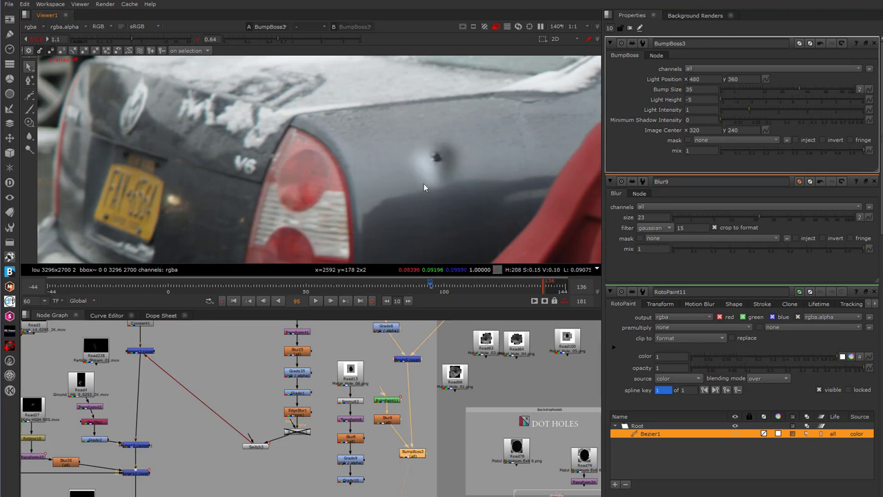
Add a second RotoPaint node just above RotoPaint11 and reopen RotoPaint11's properties
key("Tab")
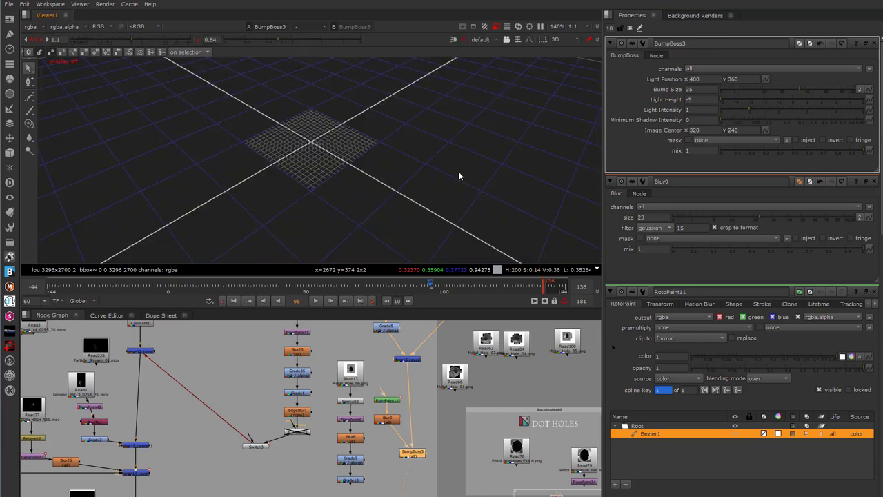
key("Tab")
scroll(390, 414, "up", 4)
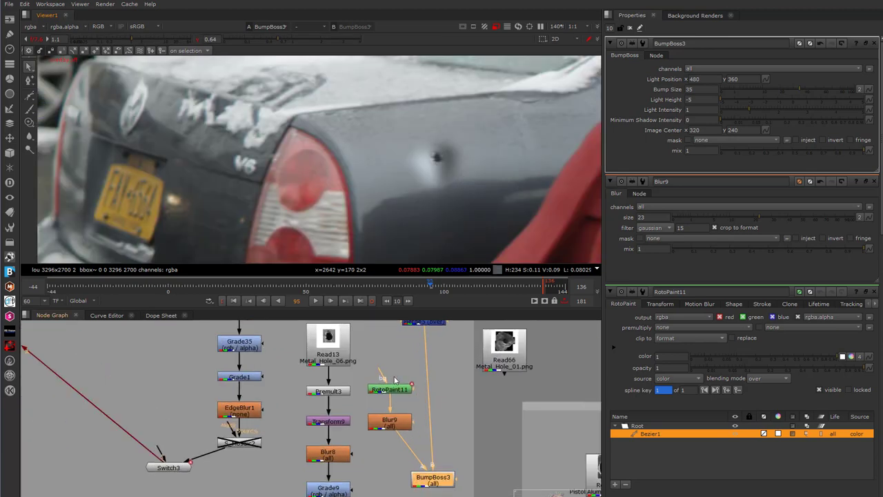
scroll(395, 378, "up", 1)
middle_click_drag(390, 389, 366, 359)
left_click(365, 360)
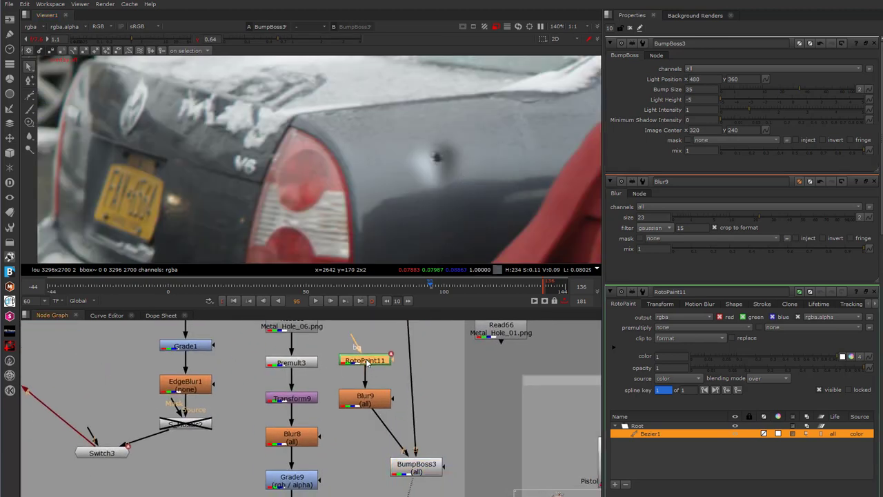
key("p")
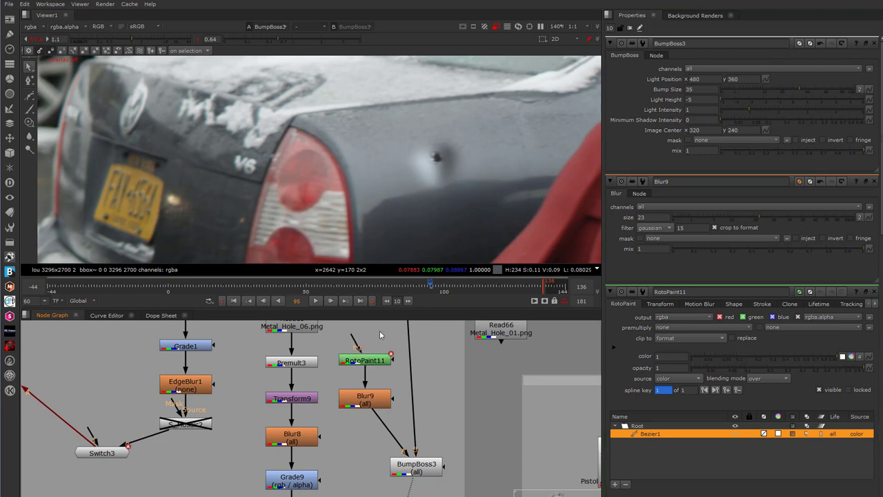
left_click_drag(382, 335, 366, 328)
left_click(374, 360)
double_click(375, 361)
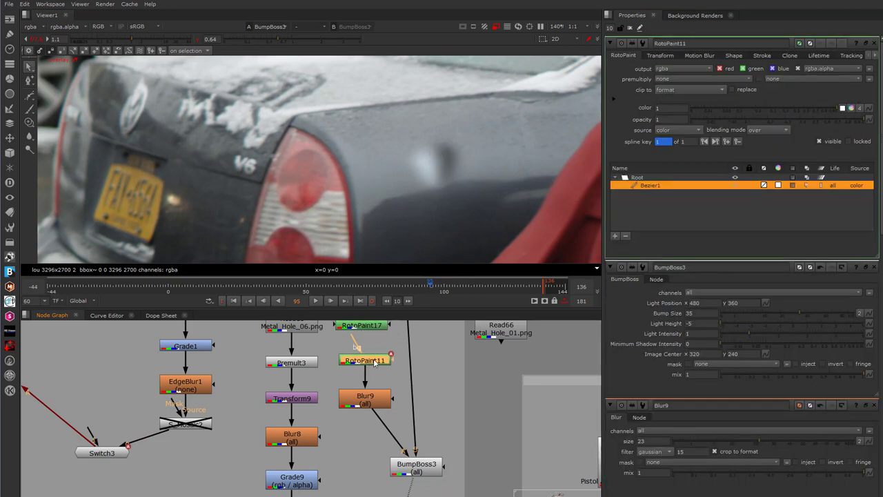
Move the second RotoPaint node out of the dent branch beside the Read13 column and undo the last connection change
scroll(457, 427, "down", 3)
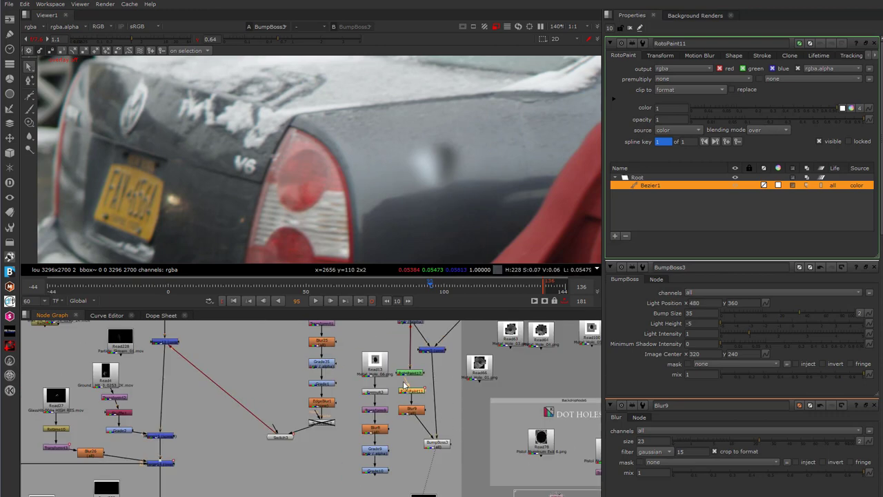
left_click_drag(407, 371, 402, 341)
scroll(416, 384, "down", 2)
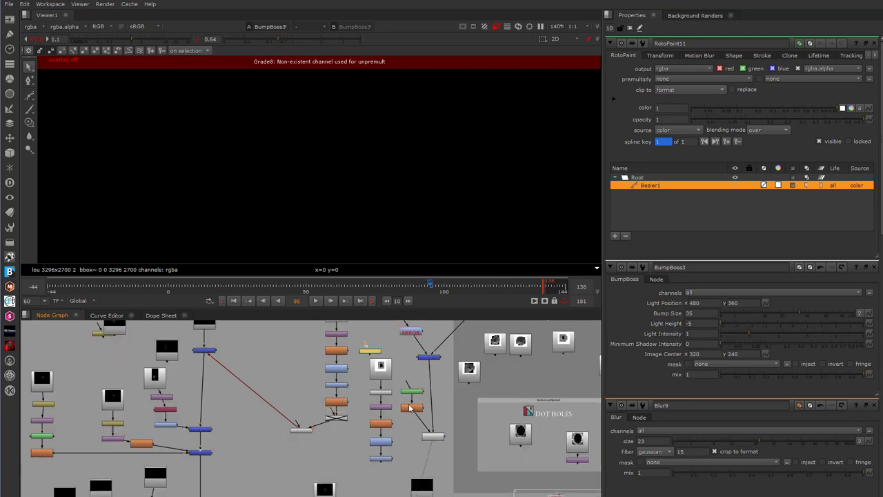
middle_click_drag(412, 337, 411, 365)
key("ctrl+z")
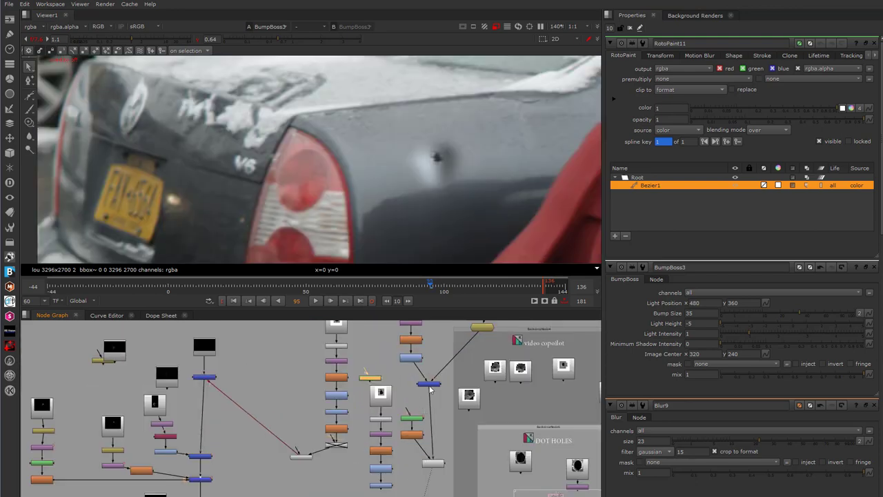
Pull RotoPaint11's Bezier points in to a small tight outline hugging the bullet hole and hide the overlay
scroll(479, 165, "up", 2)
scroll(382, 428, "up", 3)
left_click(441, 413)
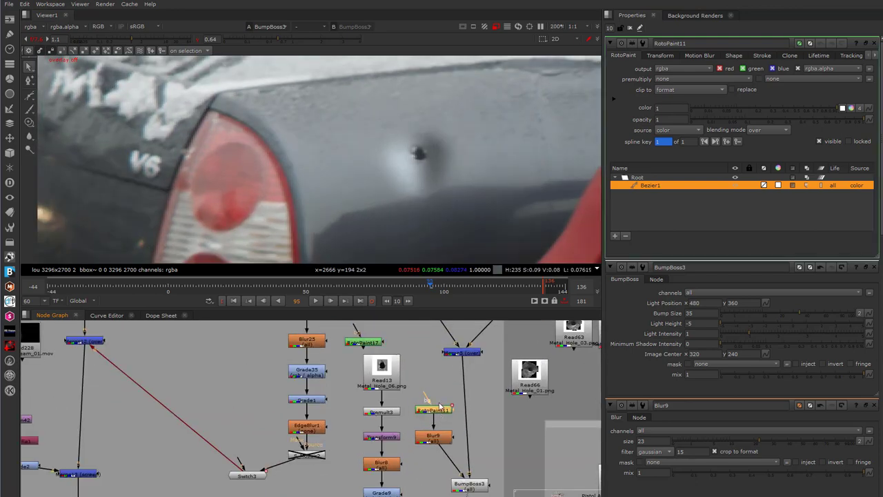
scroll(442, 166, "up", 2)
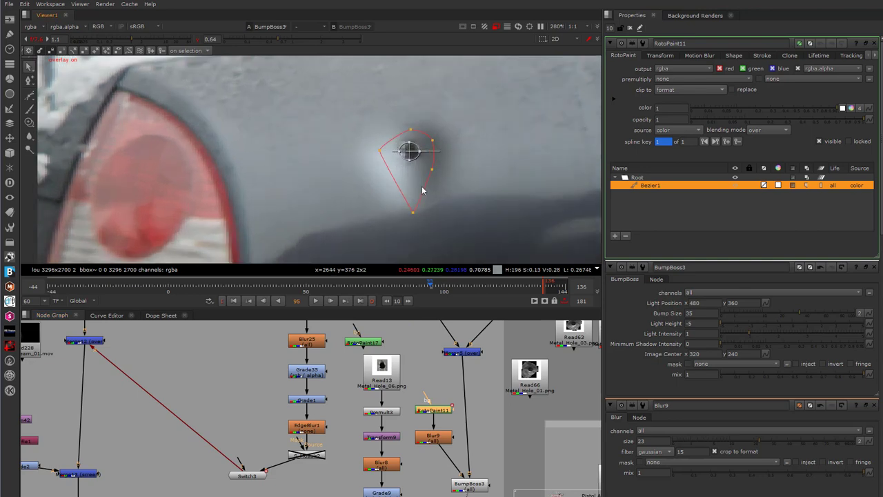
left_click_drag(413, 213, 399, 152)
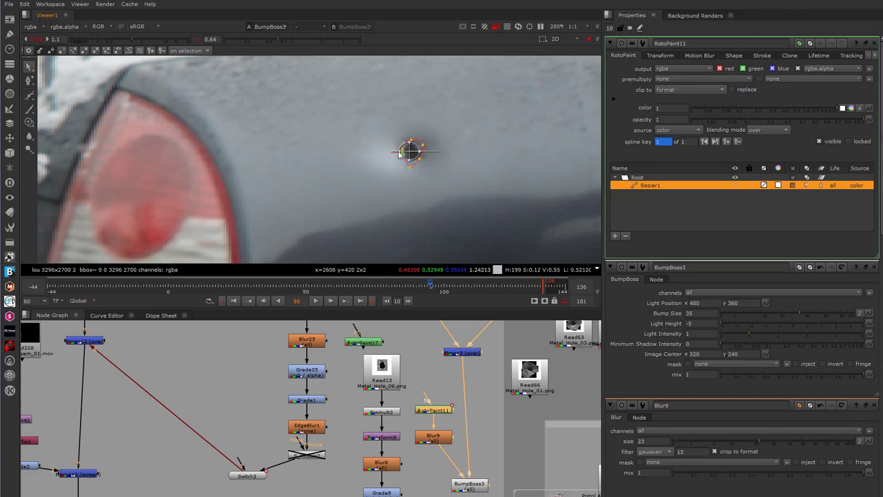
key("o")
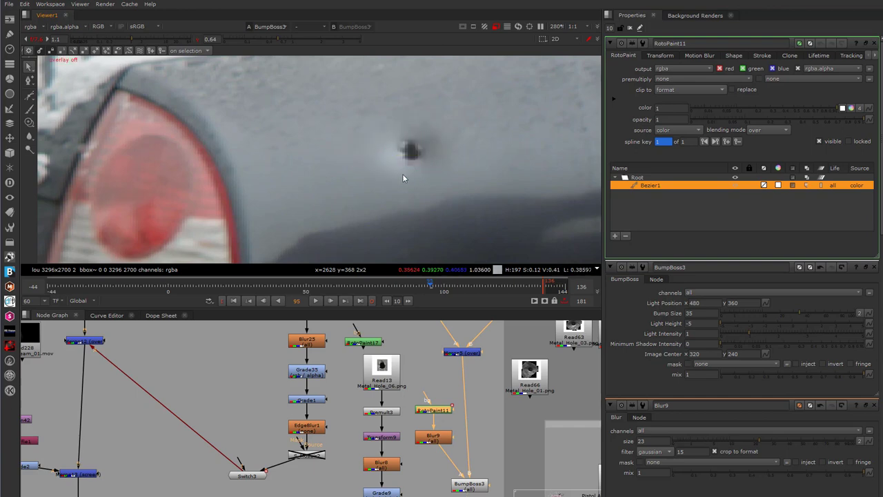
scroll(405, 177, "down", 2)
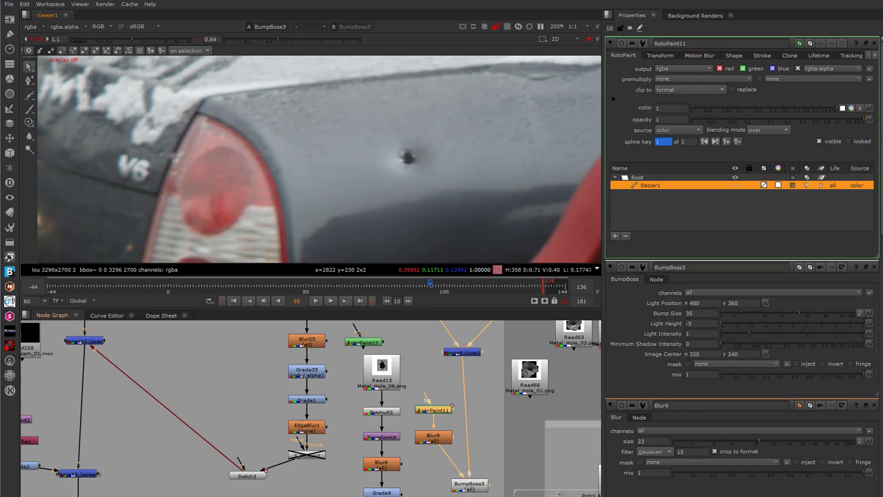
Set BumpBoss3's light height to 11 and bump size to 12, checking the dent close up and from farther out
double_click(469, 483)
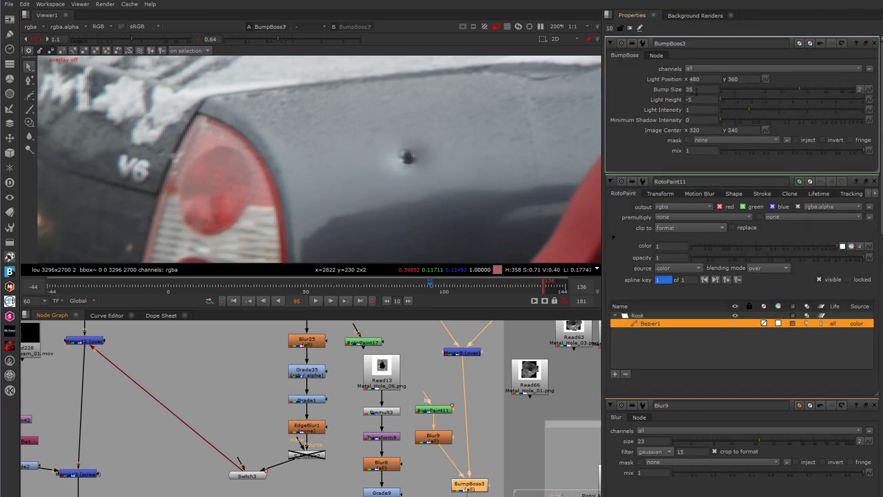
left_click_drag(800, 90, 729, 94)
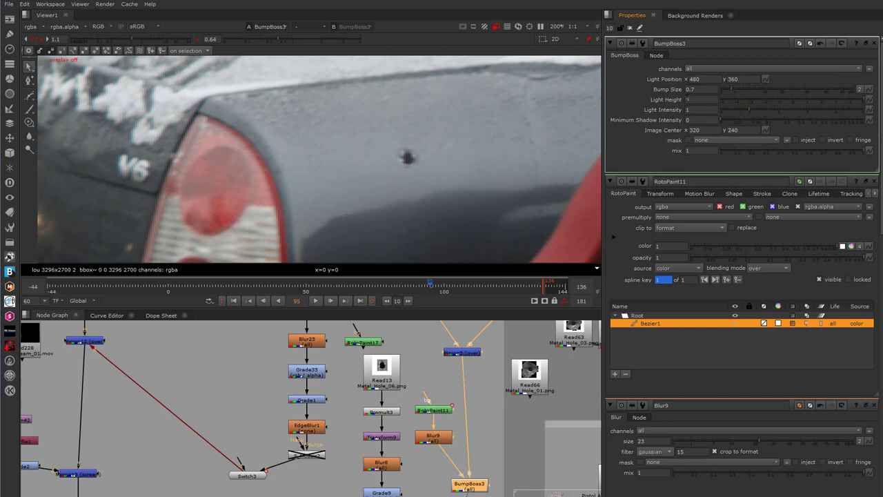
double_click(687, 100)
left_click_drag(730, 89, 767, 89)
scroll(454, 193, "down", 5)
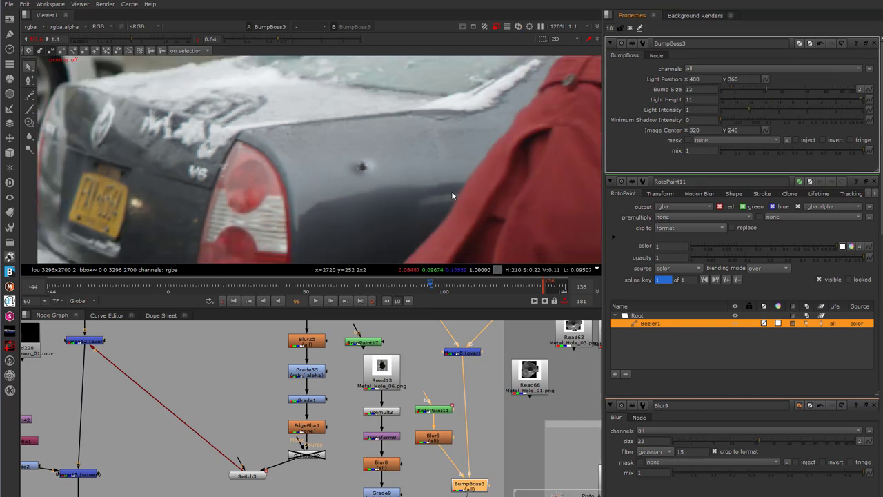
scroll(442, 191, "up", 3)
scroll(426, 198, "up", 3)
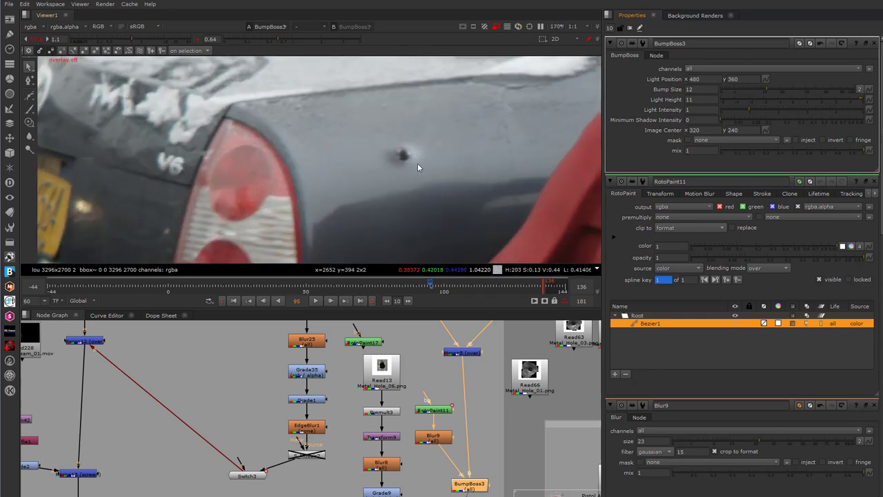
scroll(454, 135, "down", 5)
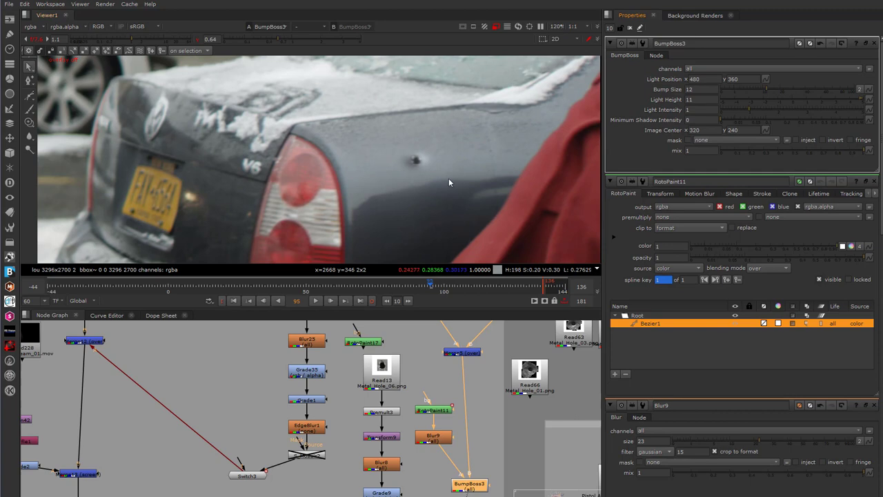
scroll(462, 193, "down", 2)
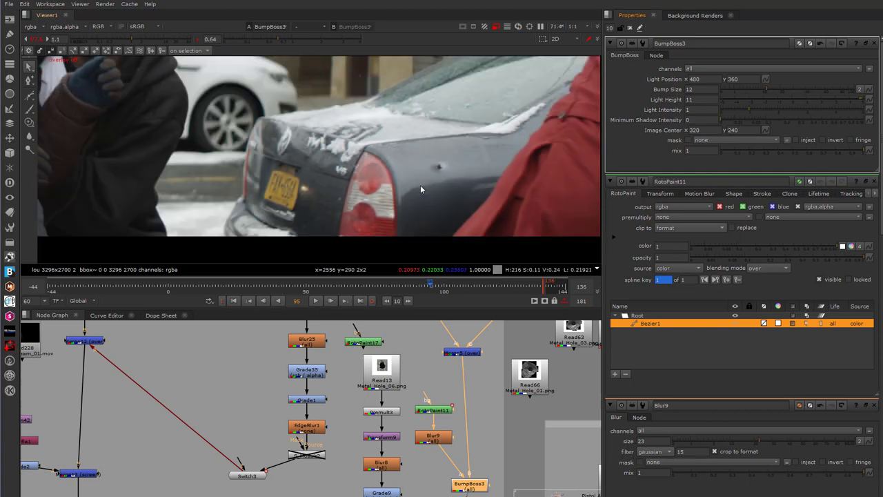
Reopen Grade8 in the Read11 bullet hole branch and set its lift to 0.04
scroll(449, 458, "down", 4)
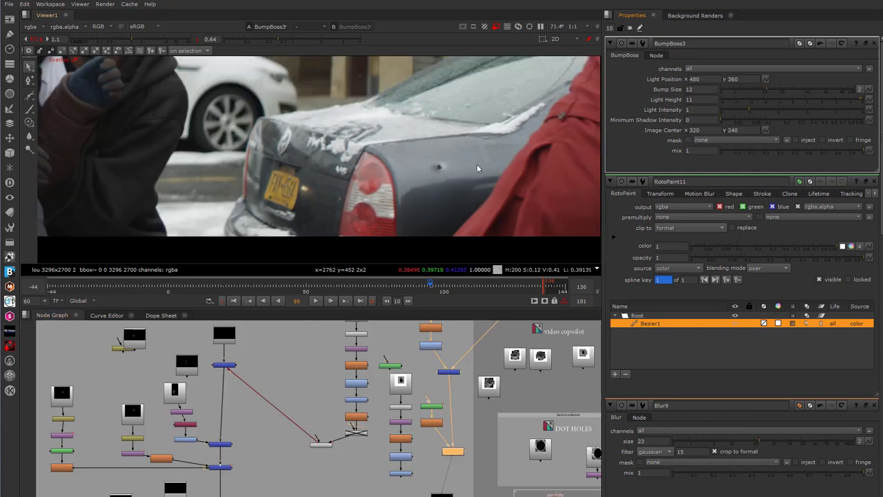
scroll(318, 367, "down", 3)
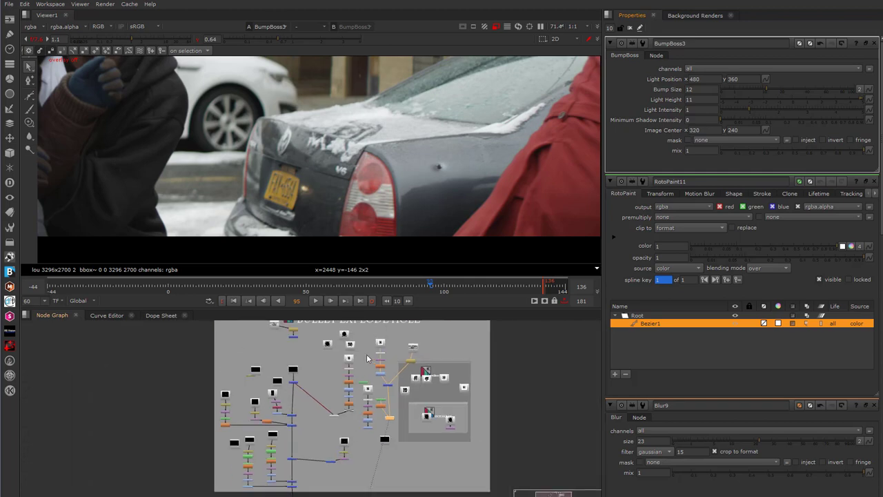
scroll(438, 414, "up", 6)
left_click(403, 422)
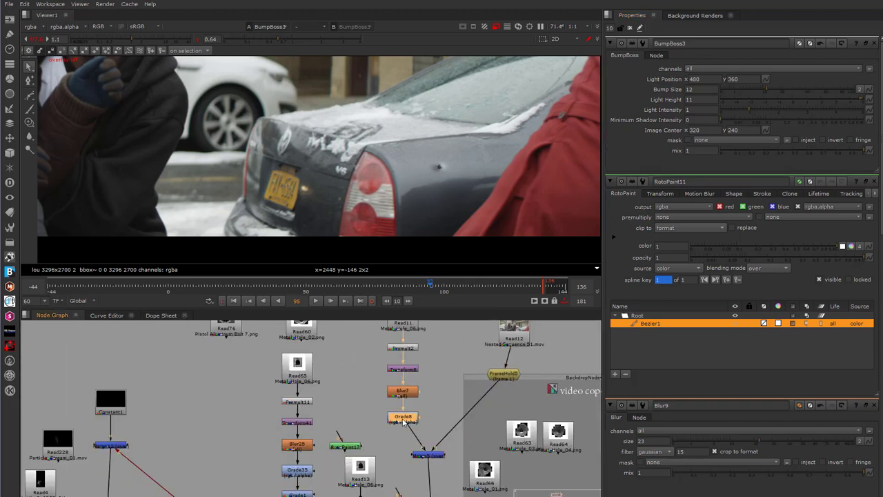
double_click(404, 419)
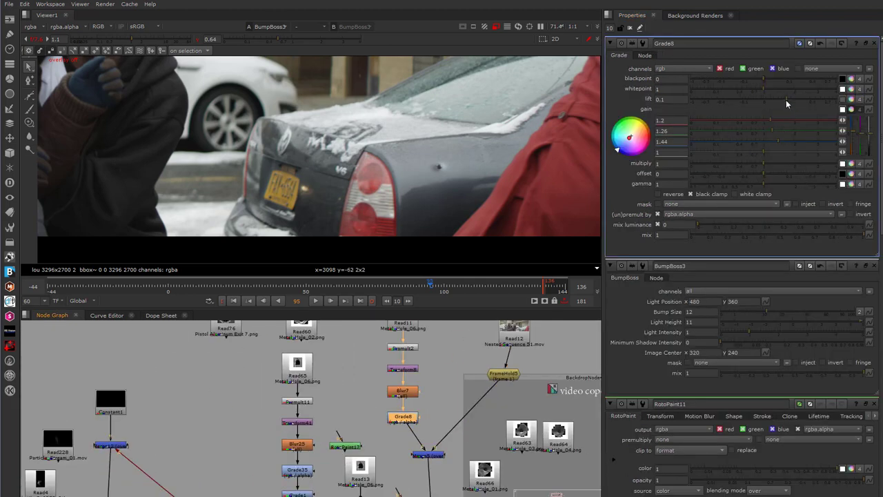
left_click_drag(786, 99, 778, 101)
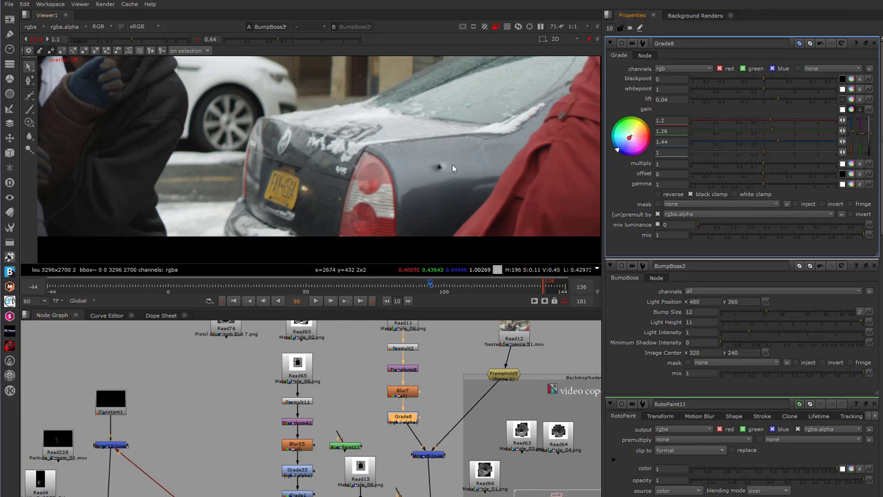
Move the Read227 node below BumpBoss3 down and aside, clear of the dent branch
scroll(433, 376, "down", 1)
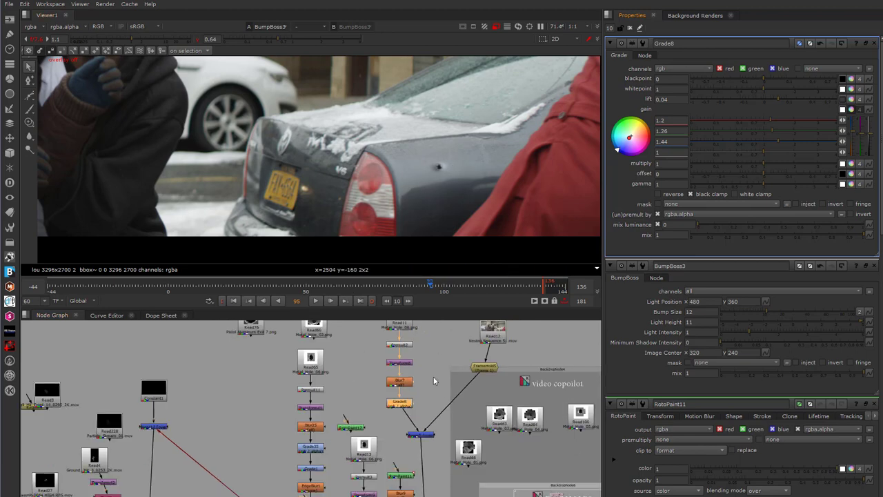
scroll(434, 380, "down", 3)
scroll(421, 487, "up", 3)
middle_click_drag(420, 486, 419, 364)
left_click(399, 366)
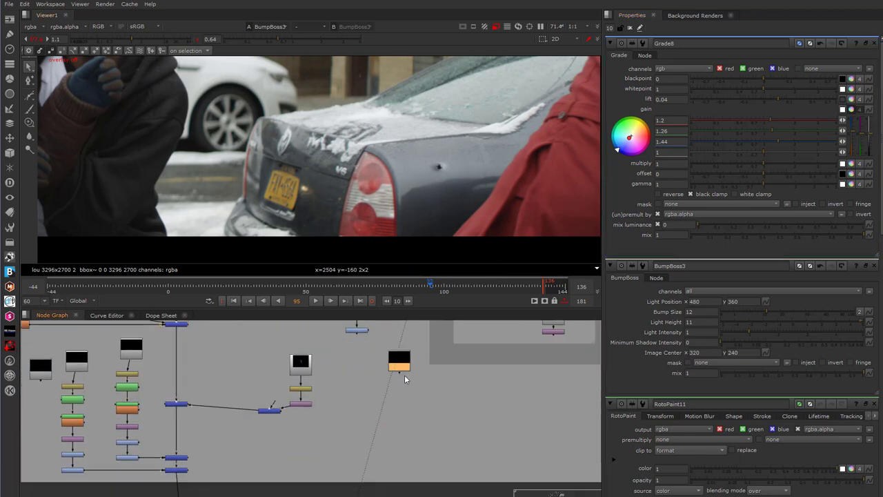
left_click_drag(404, 366, 443, 425)
Duplicate BumpBoss3 and place the copy directly downstream of the original in the dent branch
scroll(429, 371, "down", 3)
scroll(418, 353, "up", 3)
left_click(418, 353)
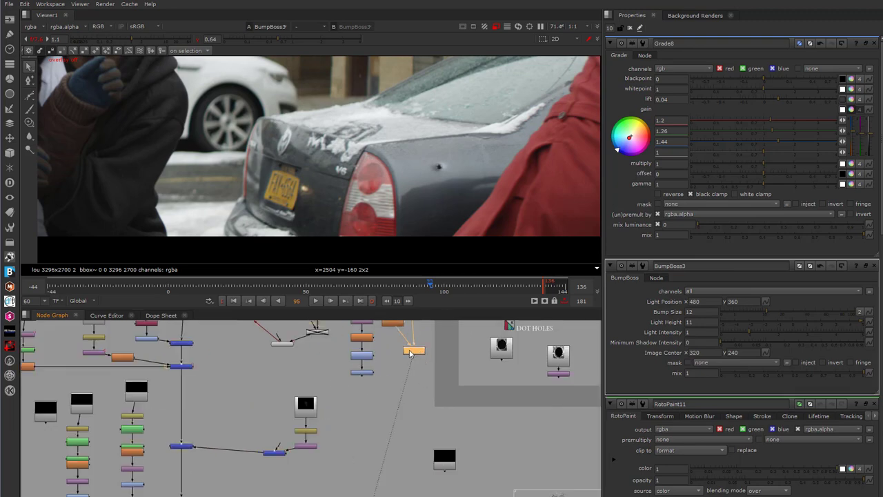
left_click_drag(410, 353, 409, 388)
scroll(409, 415, "down", 2)
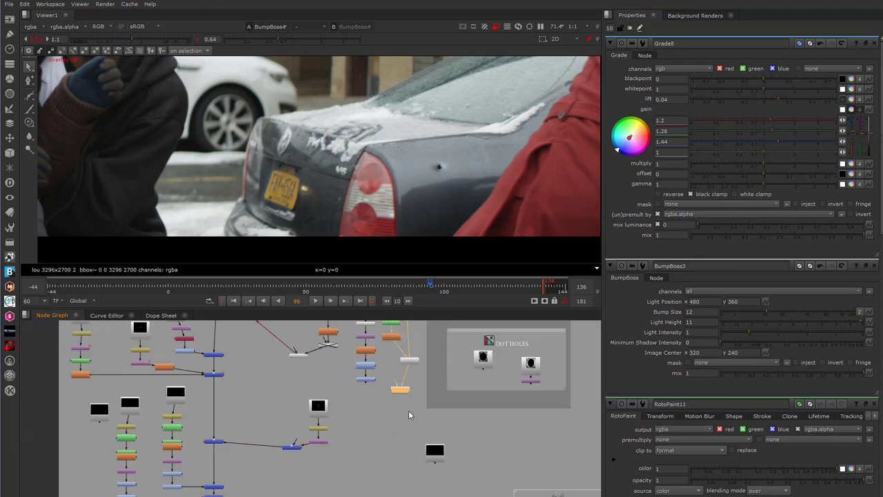
Move RotoPaint17 beside BumpBoss3 and connect BumpBoss4's bump input to it
middle_click_drag(410, 412, 410, 460)
left_click_drag(355, 337, 381, 346)
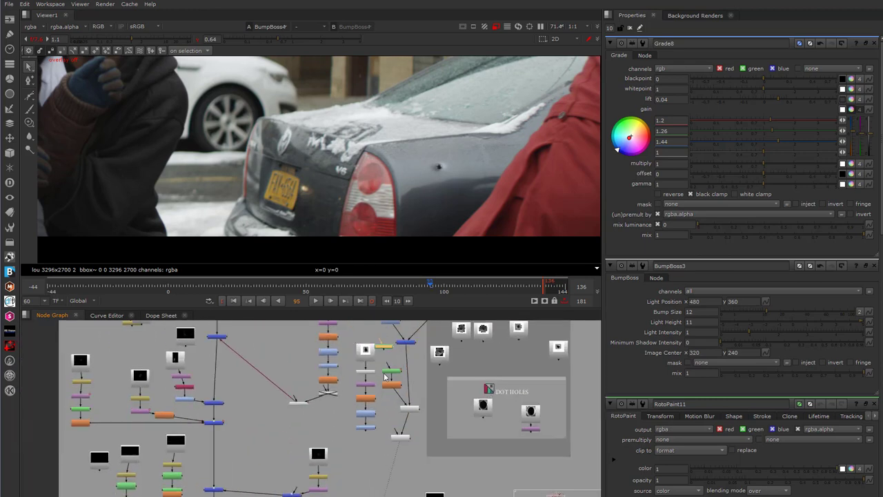
double_click(384, 348)
scroll(406, 433, "up", 2)
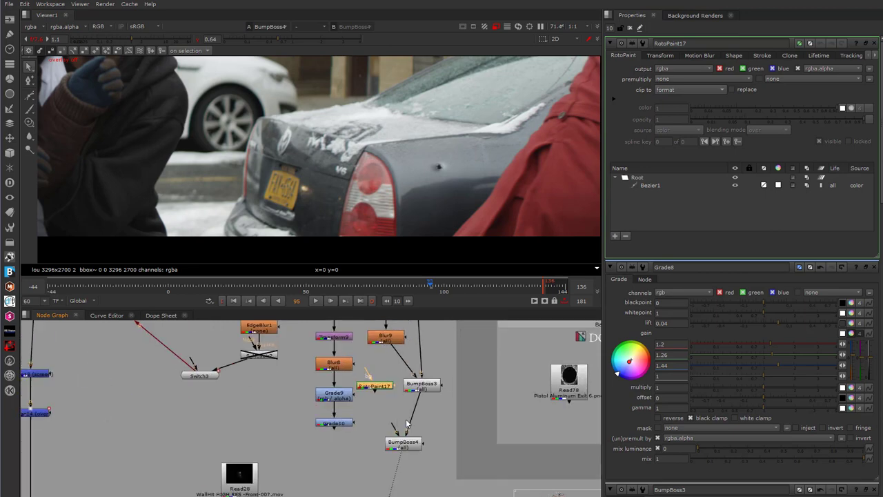
left_click_drag(395, 432, 375, 386)
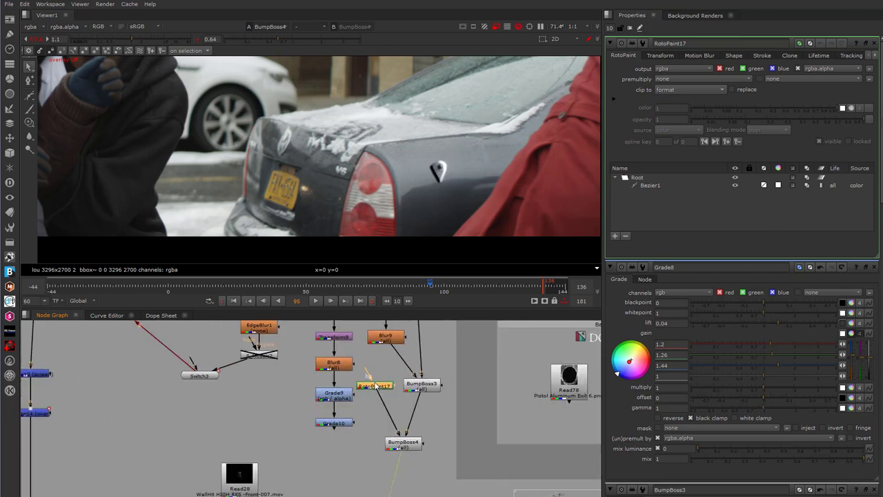
Set BumpBoss4's light height to -10 and bump size to 8 after trying other values
double_click(401, 445)
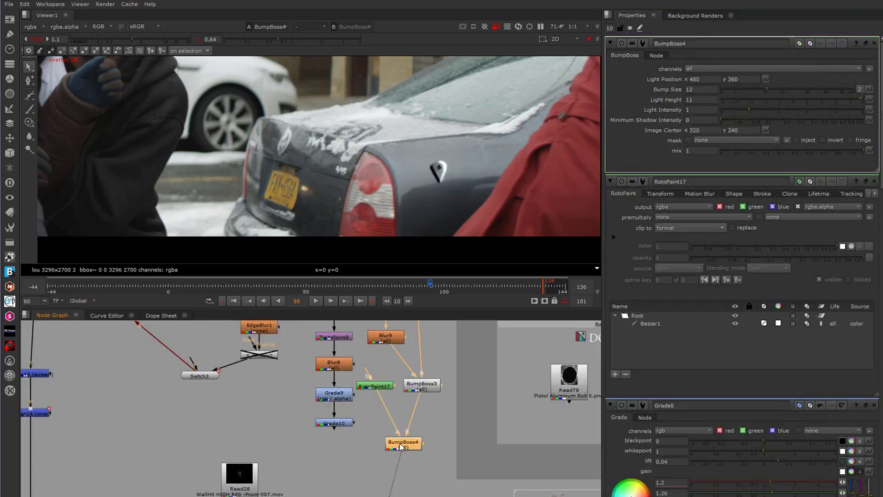
left_click_drag(773, 87, 721, 90)
left_click(813, 99)
left_click_drag(717, 103, 871, 102)
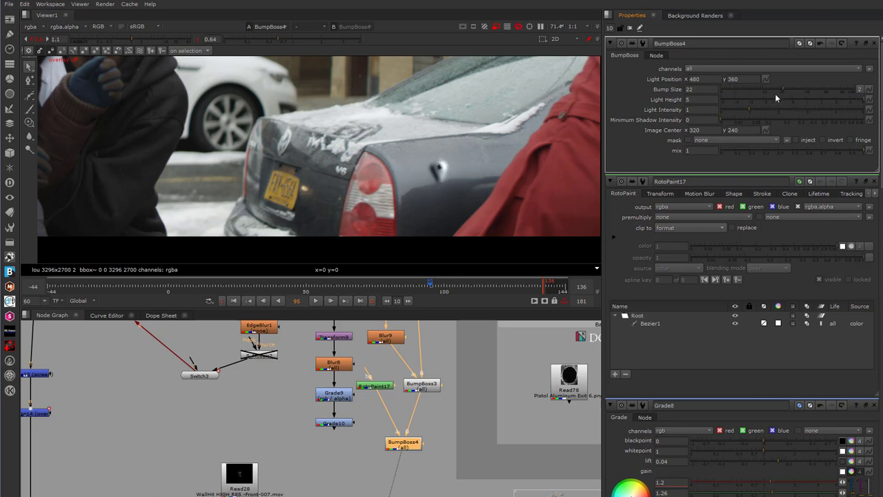
key("ctrl+z")
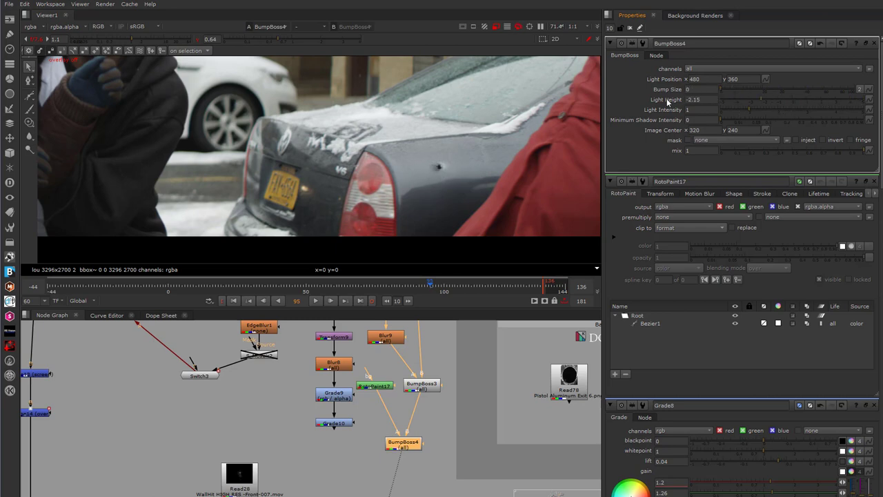
left_click(685, 99)
key("Delete")
left_click_drag(728, 92, 759, 100)
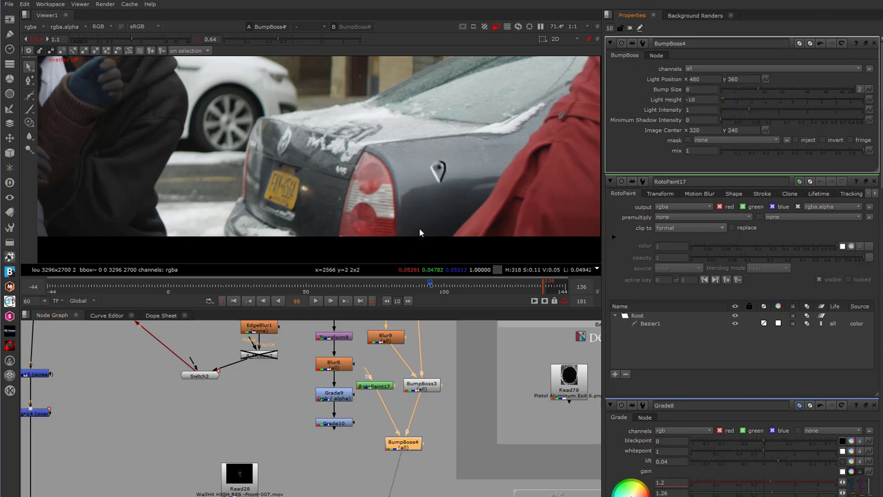
Insert a Blur of size 34 between RotoPaint17 and BumpBoss4, checking the dent close up
left_click(371, 388)
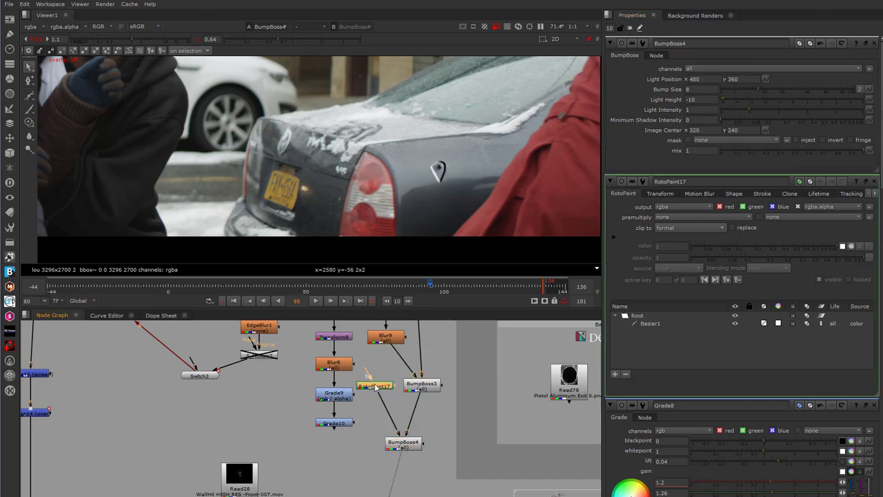
key("b")
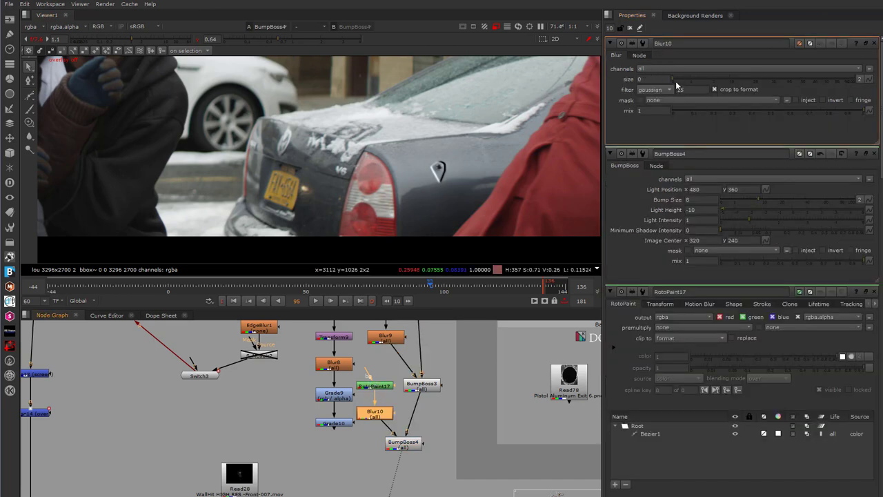
left_click_drag(676, 80, 788, 82)
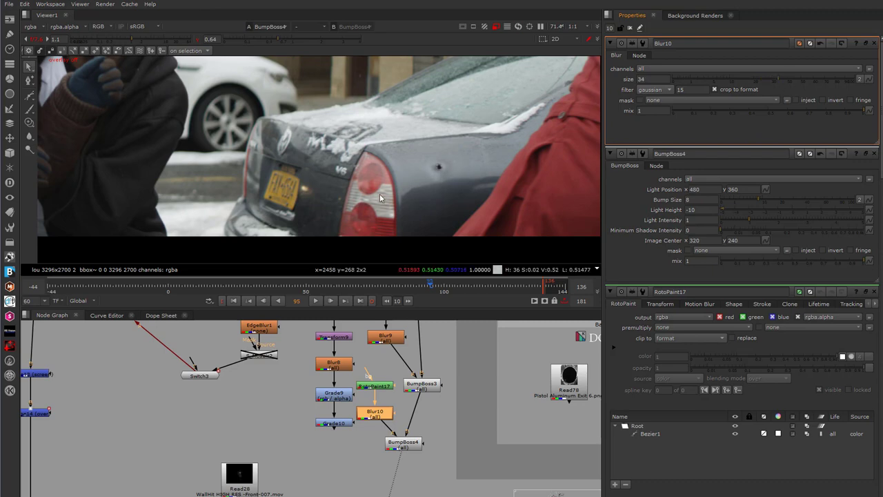
scroll(450, 174, "down", 3)
scroll(417, 216, "up", 3)
scroll(497, 153, "up", 4)
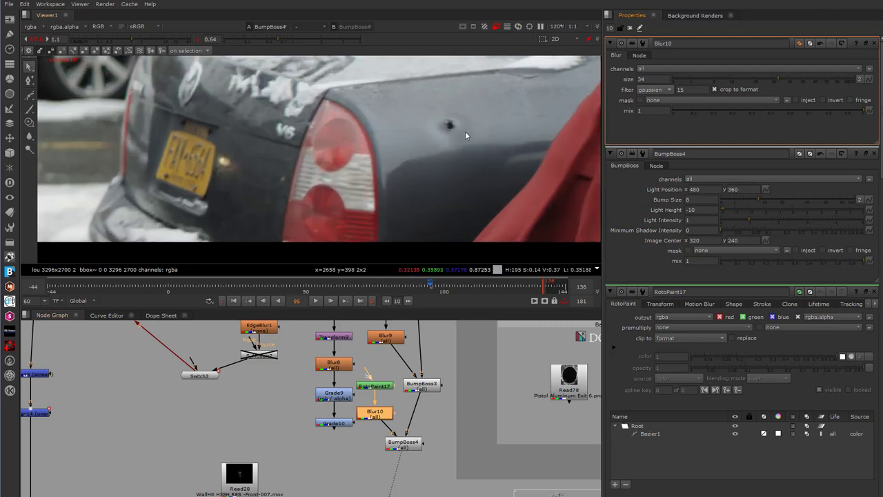
Raise BumpBoss3's bump size to 18.5 and check the dent from near and far
double_click(424, 391)
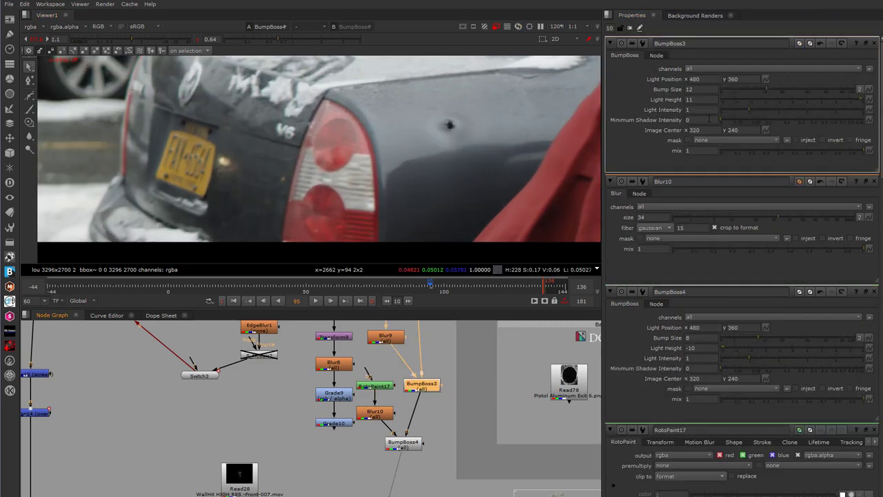
scroll(420, 428, "down", 2)
scroll(434, 401, "up", 3)
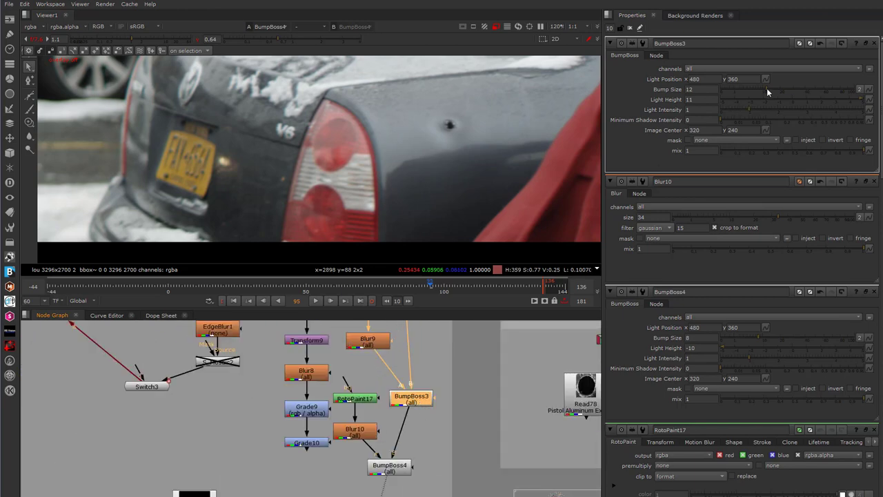
left_click_drag(766, 88, 779, 129)
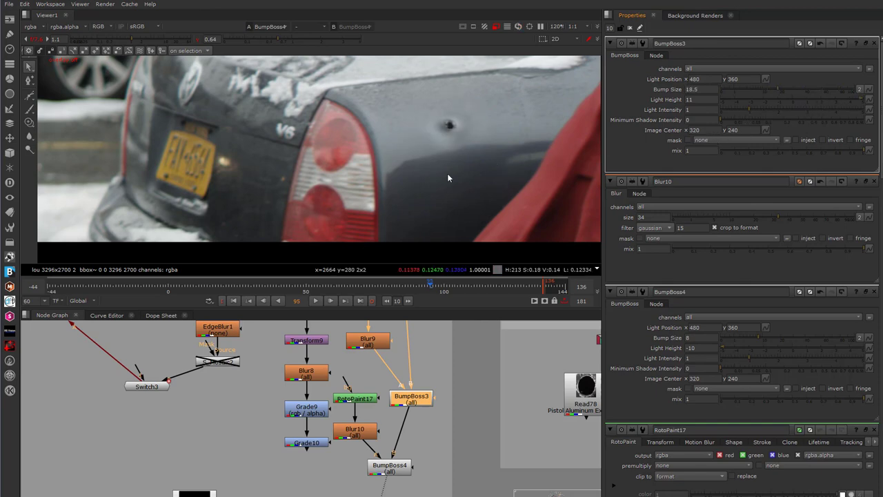
scroll(412, 221, "down", 5)
scroll(448, 214, "up", 5)
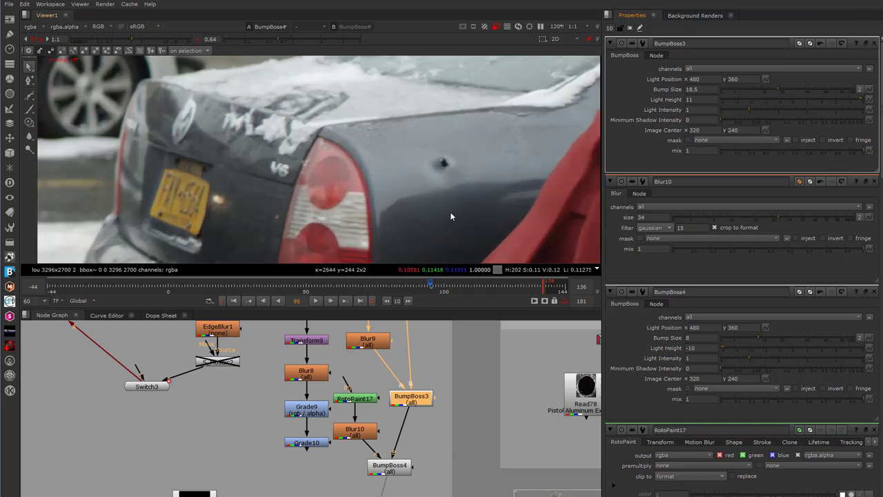
scroll(451, 217, "up", 1)
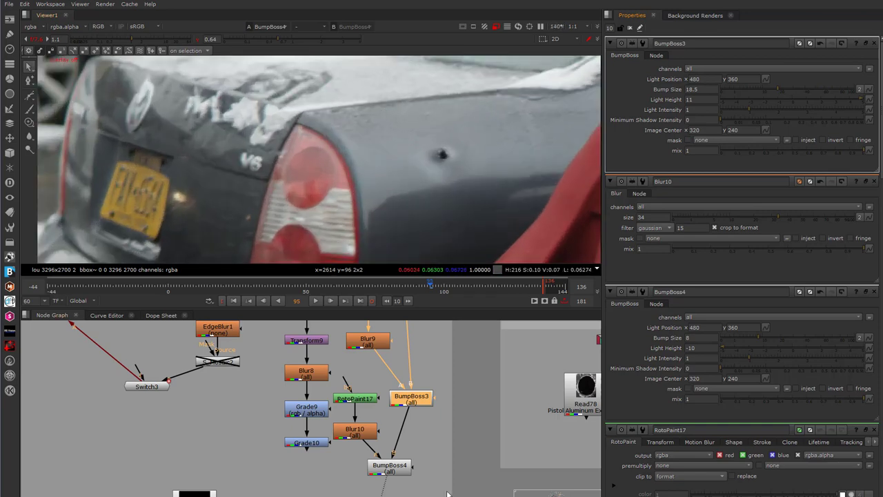
Add a GridWarp node directly below BumpBoss4
scroll(461, 417, "down", 2)
middle_click_drag(452, 471, 458, 428)
left_click_drag(427, 367, 429, 368)
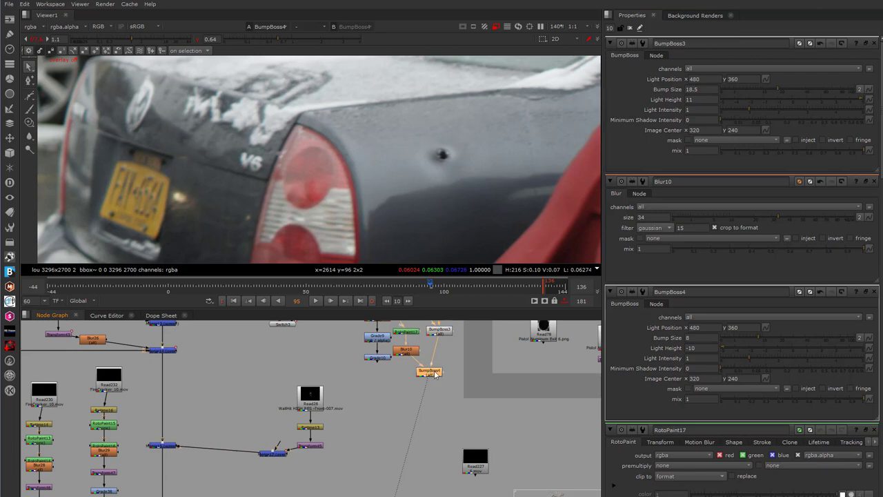
key("Tab")
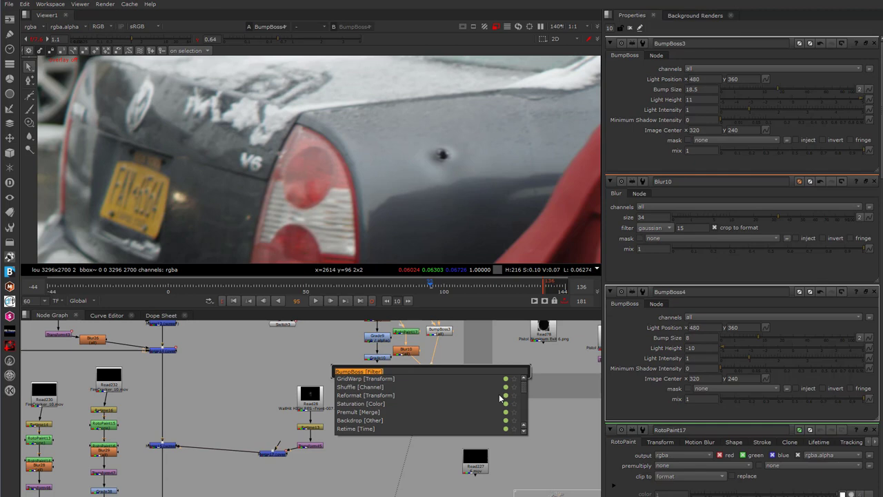
type("grid")
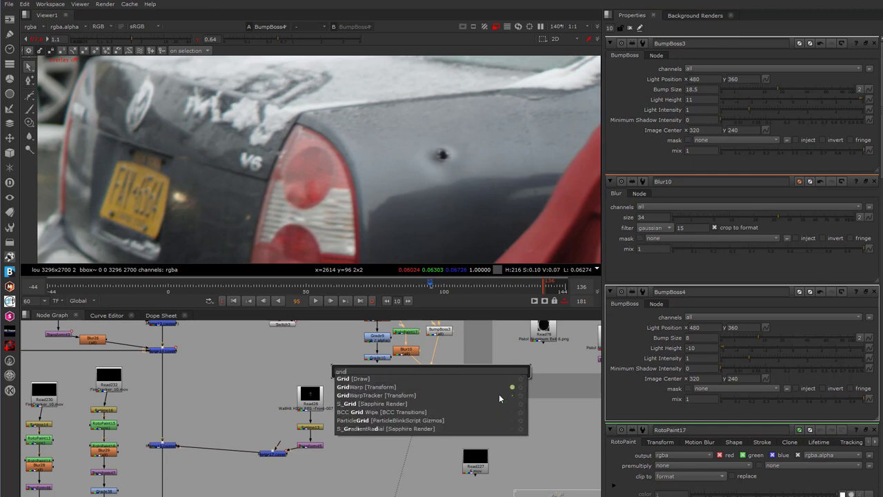
left_click(348, 387)
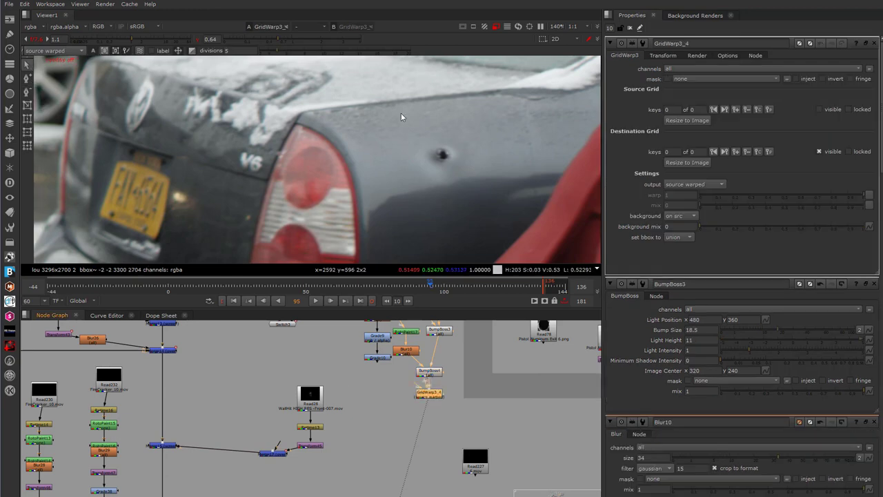
Show the GridWarp overlay with the car and the lower part of the grid in view
scroll(387, 207, "down", 1)
key("q")
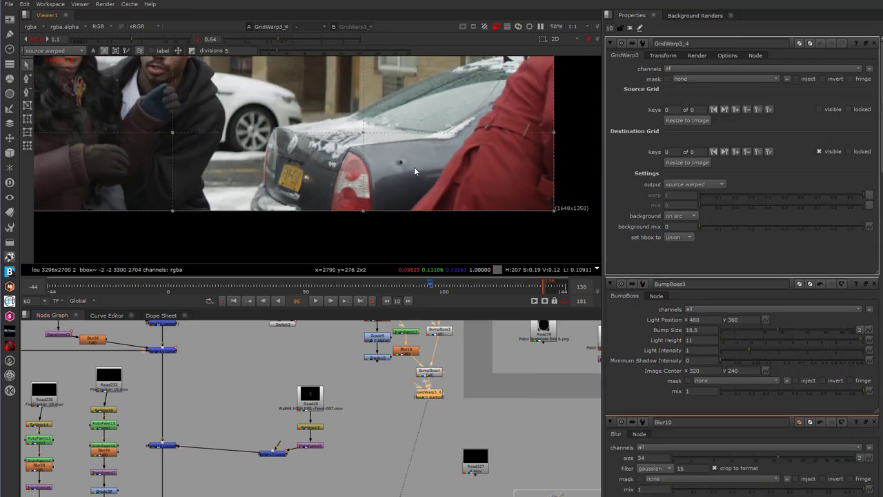
scroll(441, 207, "down", 1)
scroll(438, 222, "up", 2)
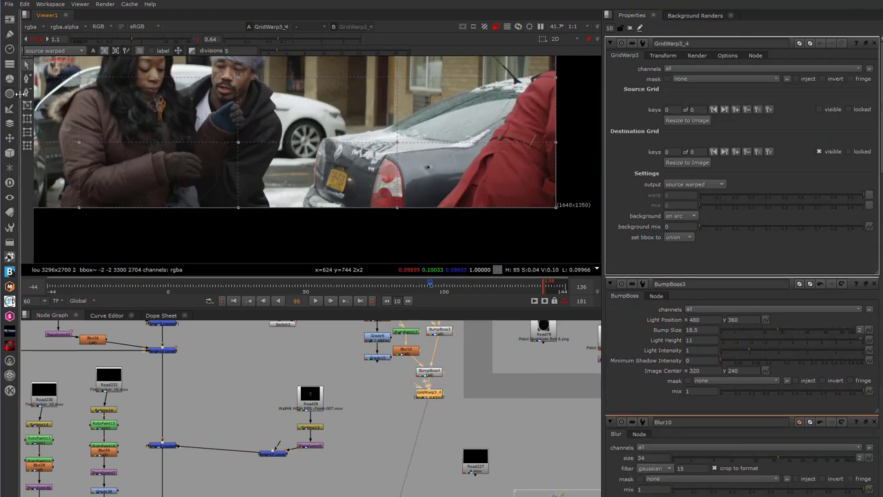
Try to draw a custom warp grid on the image and undo it
left_click(28, 107)
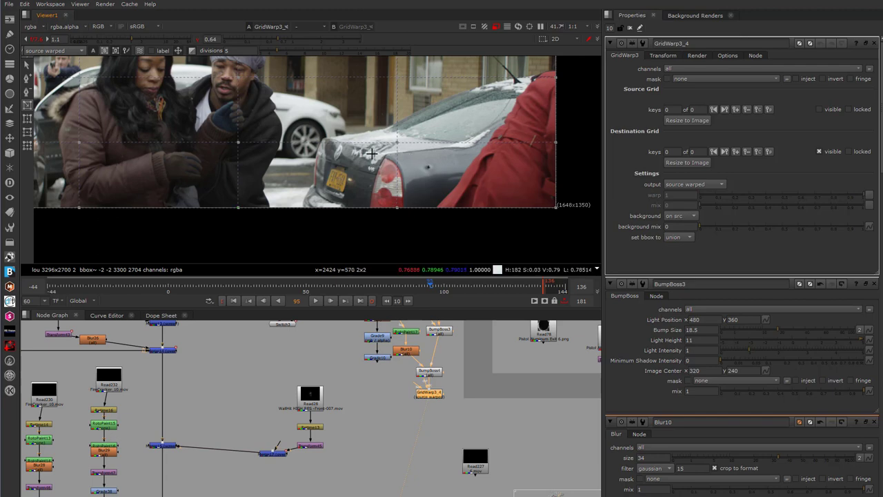
left_click_drag(476, 193, 480, 197)
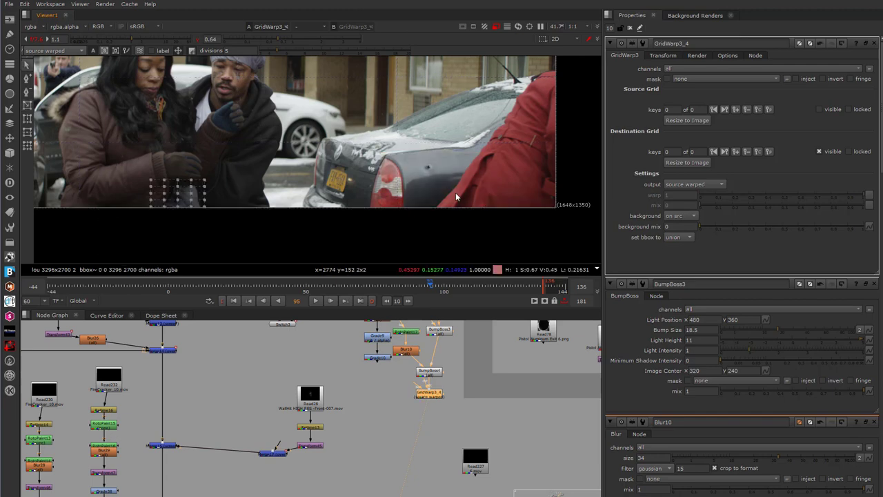
key("ctrl+z")
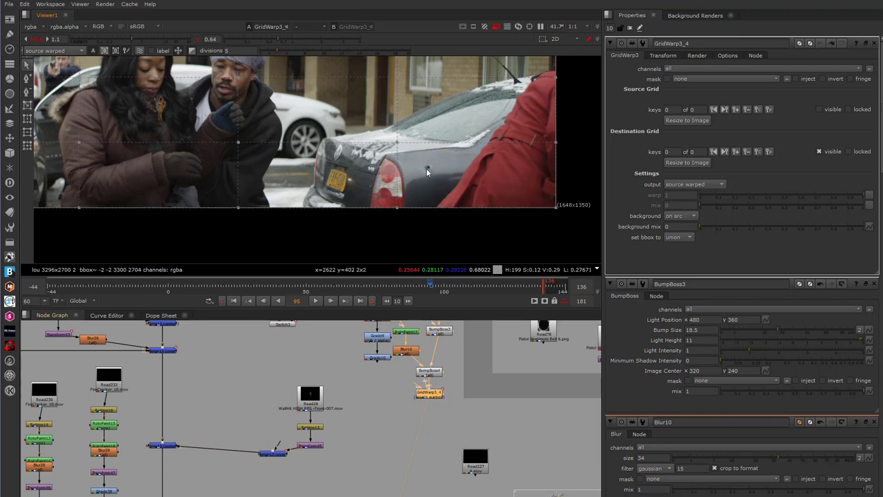
Insert extra grid lines into the GridWarp around the bullet hole on the car, and return to selecting points
left_click(26, 79)
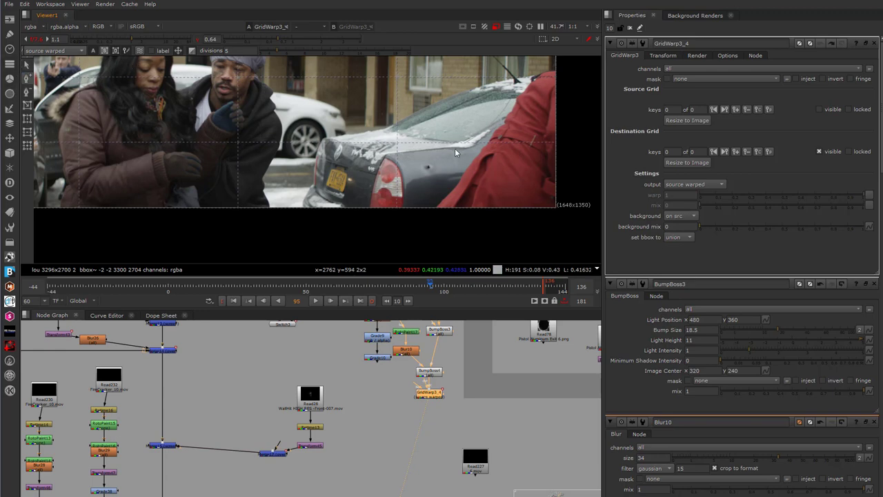
left_click(466, 142)
scroll(394, 158, "up", 5)
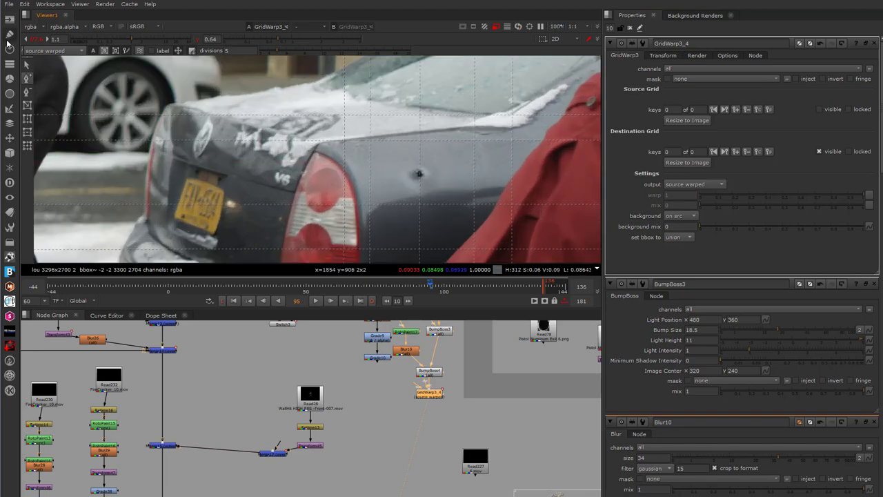
left_click(26, 65)
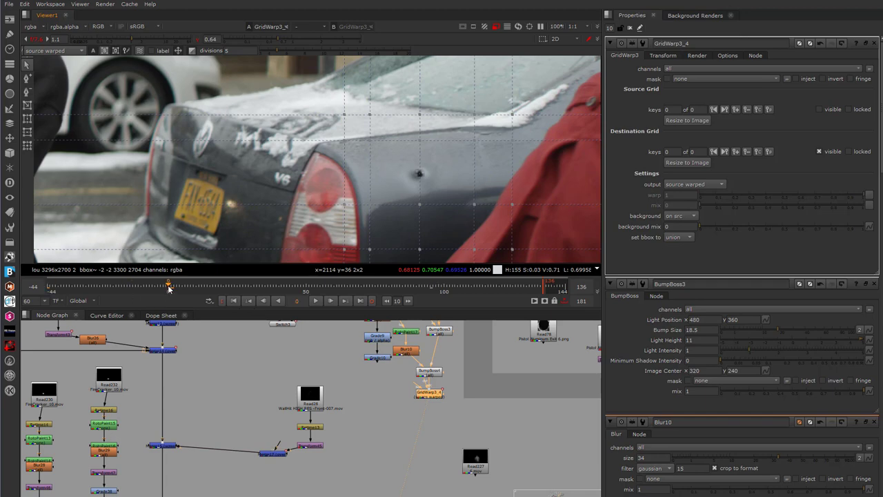
Add keyframes to the source and destination grids at frame 0, and move to frame 2
left_click(222, 300)
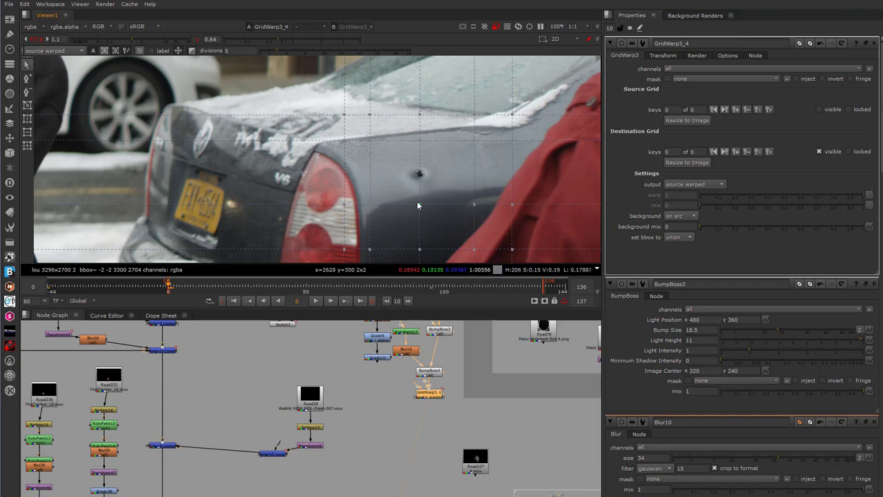
left_click(736, 109)
left_click(736, 151)
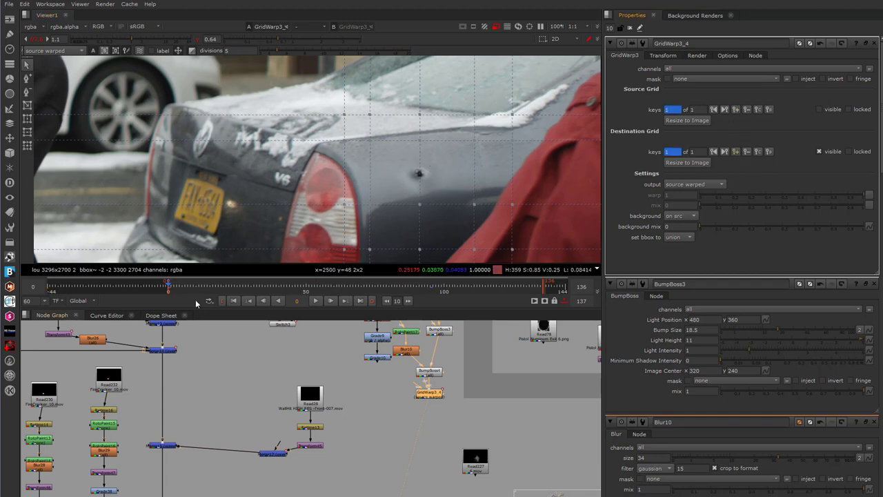
left_click(172, 291)
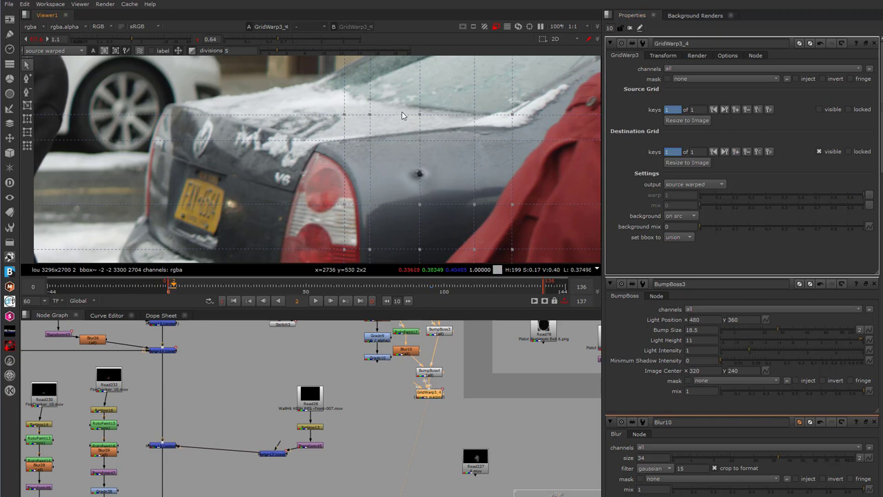
Try shifting the block of destination grid points around the bullet hole slightly right and down, and undo the shift
left_click_drag(354, 133, 515, 247)
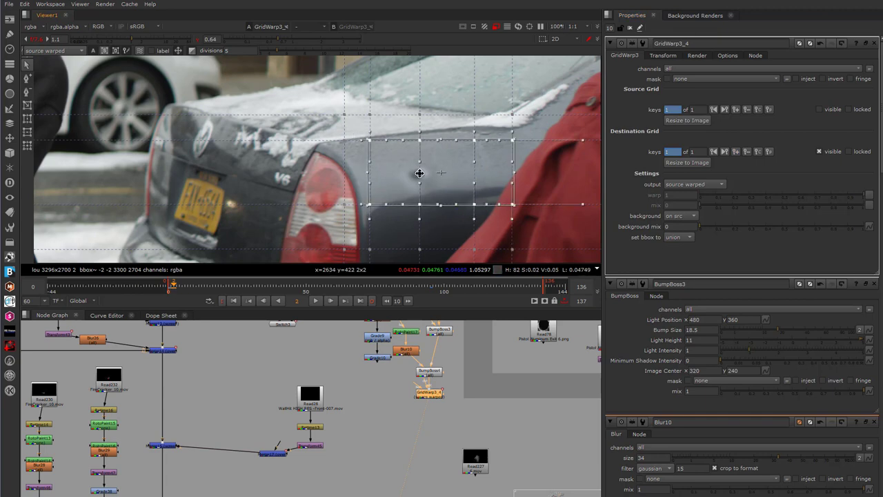
left_click_drag(417, 172, 421, 174)
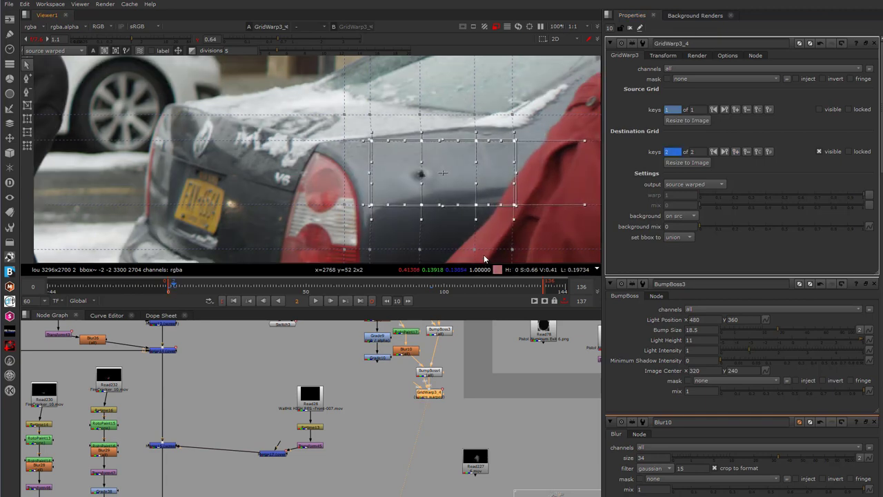
left_click(529, 241)
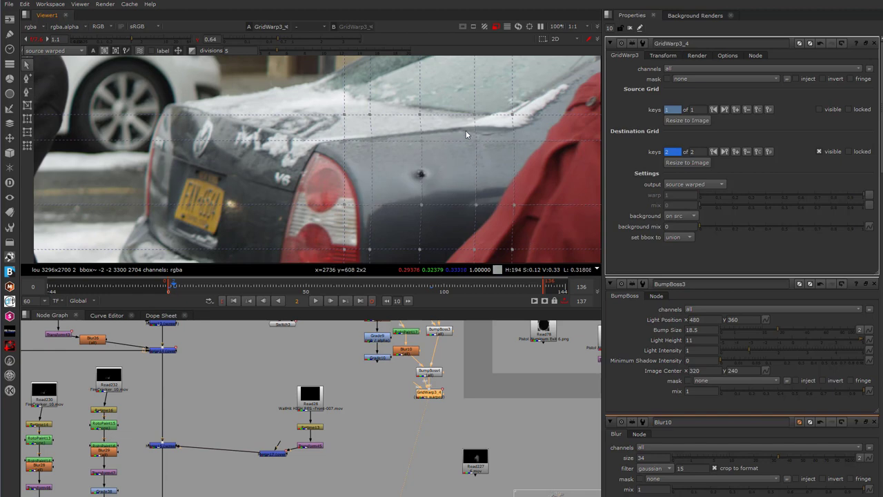
key("ctrl+z")
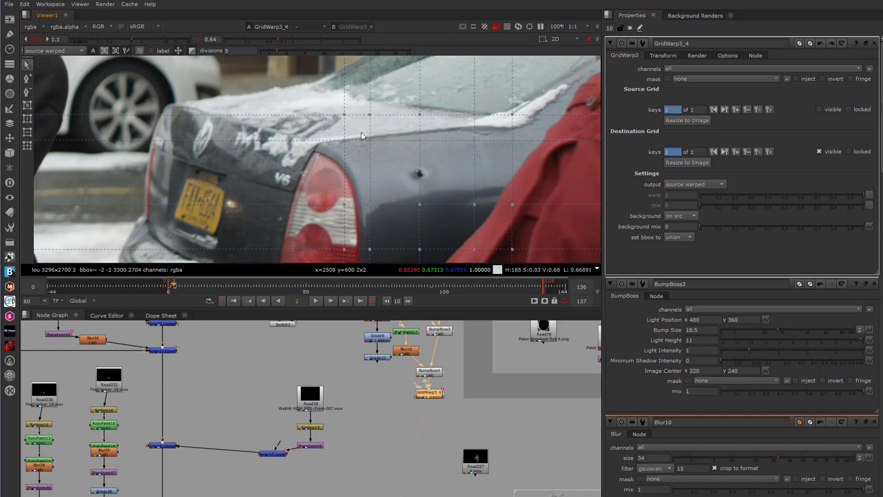
Nudge the four grid points around the bullet hole slightly left at frame 2, and return the destination grid to its unwarped shape at frame 3
left_click_drag(362, 133, 461, 229)
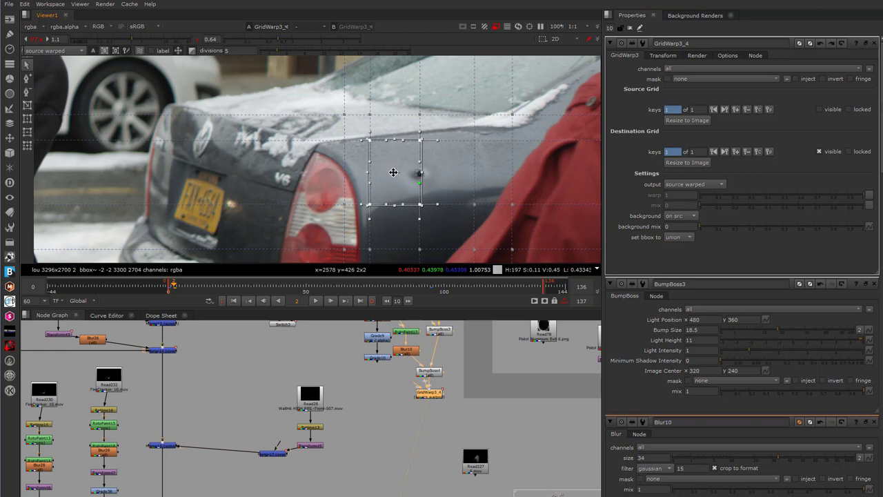
left_click_drag(408, 178, 405, 177)
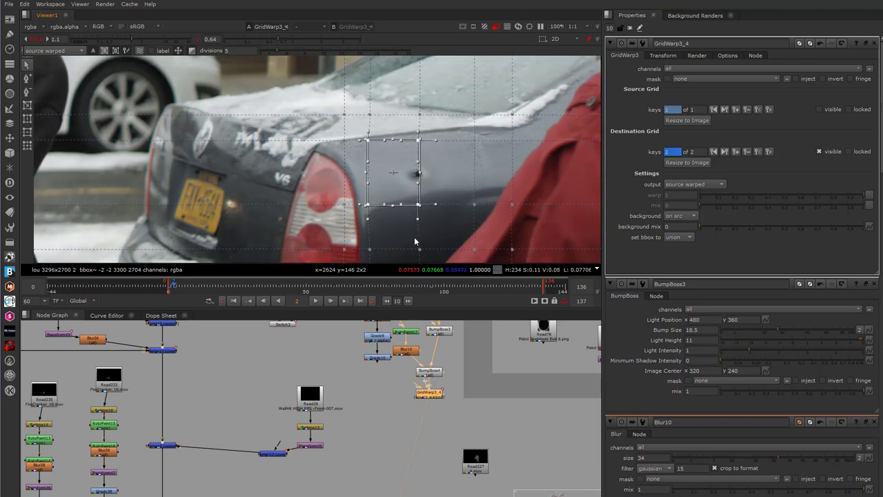
left_click(176, 288)
left_click(767, 151)
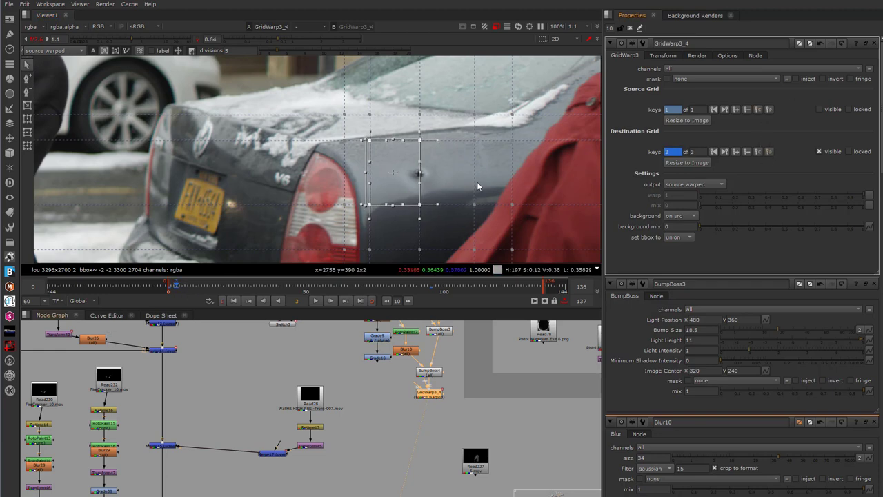
Hide the viewer overlay and play the shot from its first frame to preview the warp
key("o")
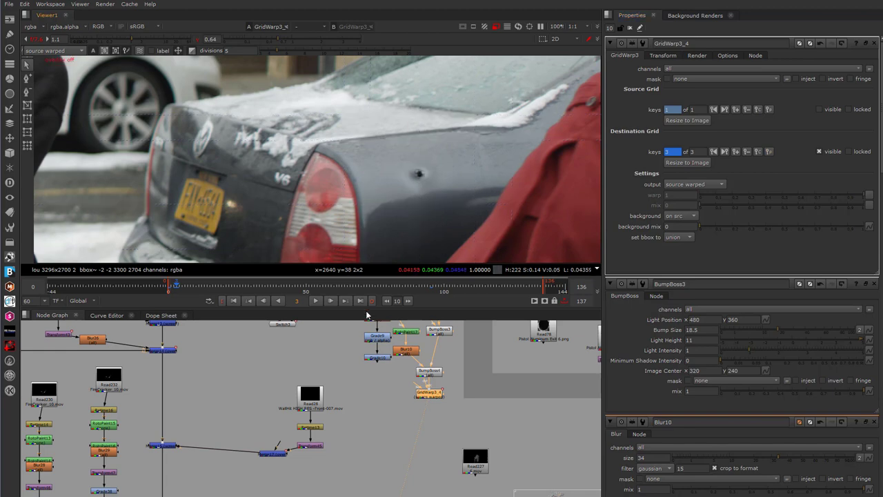
left_click(235, 301)
left_click(317, 301)
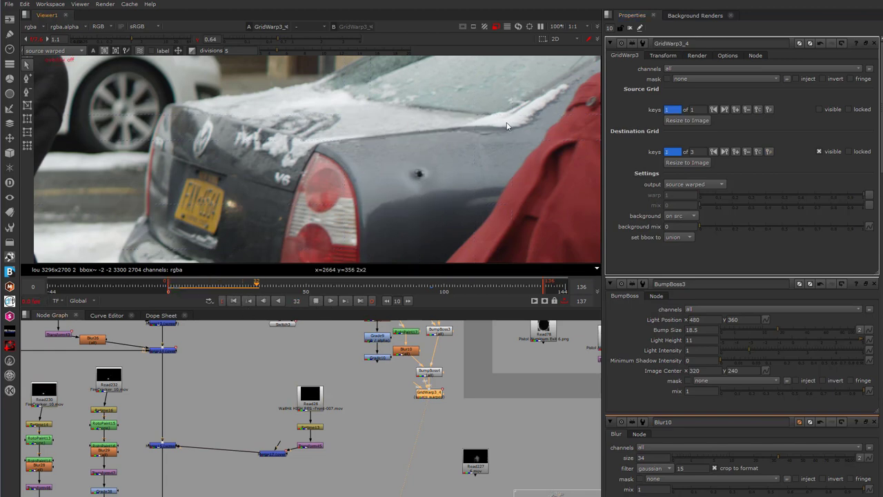
left_click(317, 302)
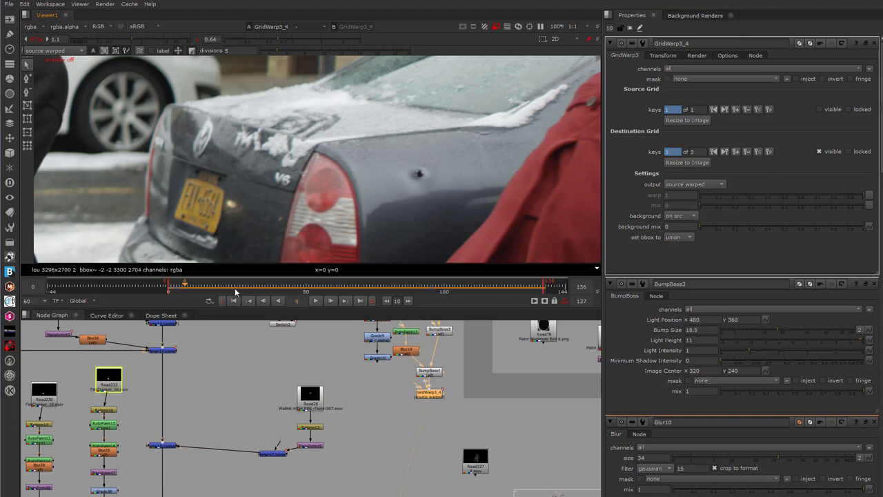
Limit playback to frames 0 to 33 and replay the warp, viewing the bullet hole from far and near
left_click(259, 285)
left_click(373, 302)
left_click(317, 301)
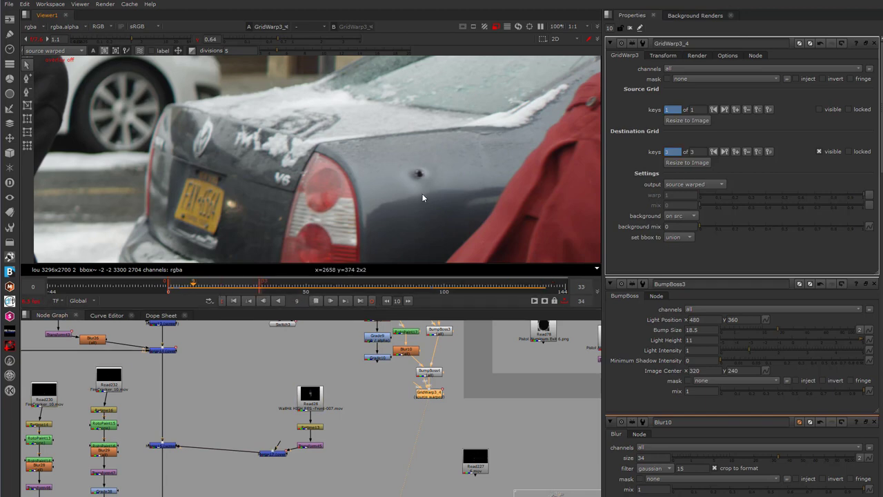
scroll(428, 226, "down", 2)
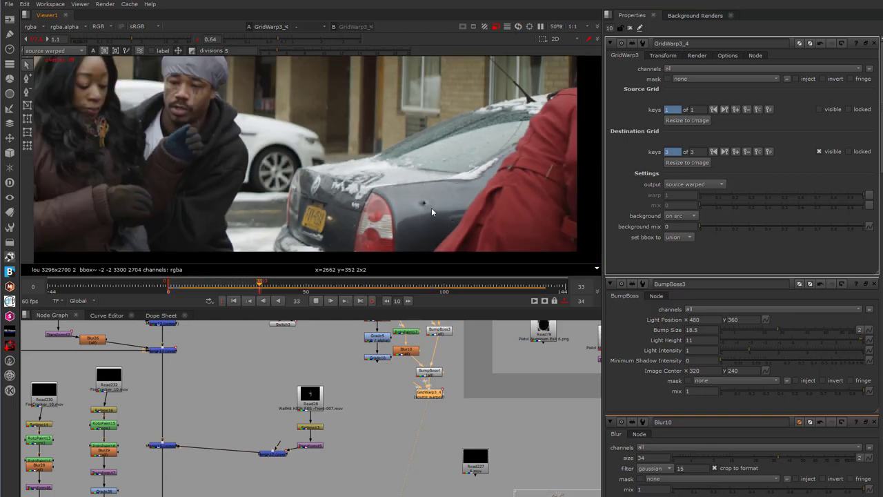
scroll(432, 208, "up", 3)
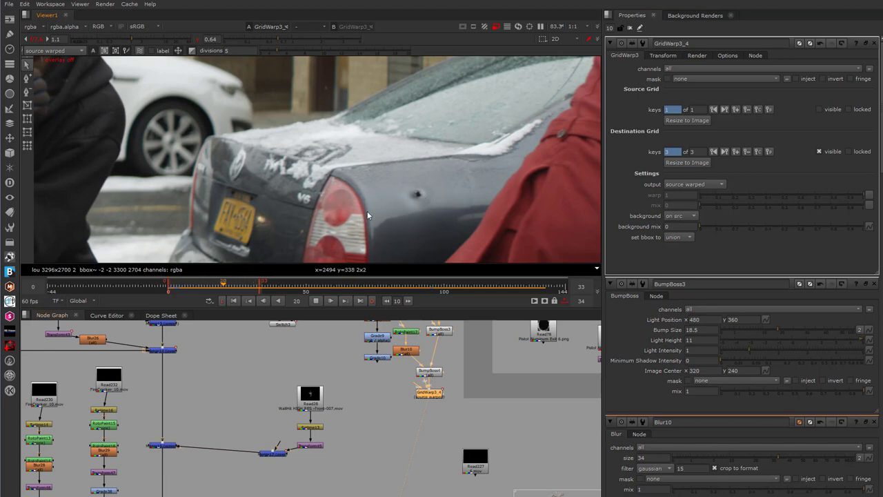
left_click(315, 301)
Set the mix of both BumpBoss3 and BumpBoss4 to 0 at frame 1
left_click(173, 287)
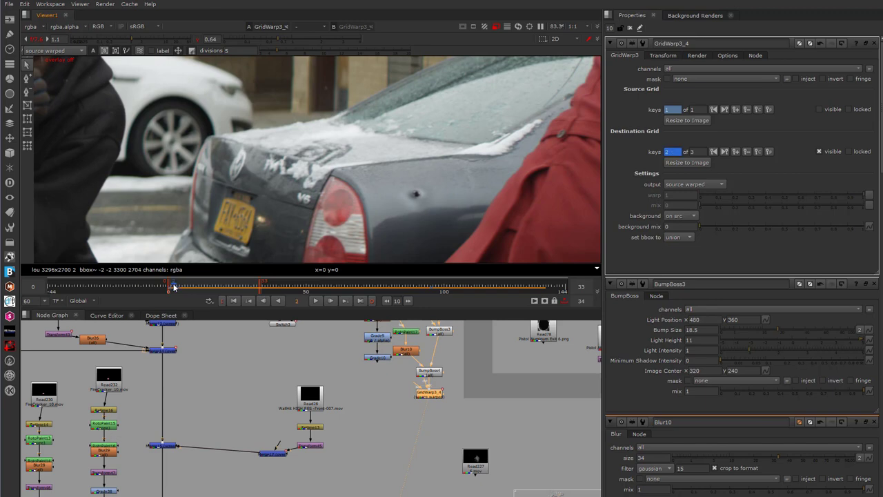
left_click_drag(173, 287, 171, 287)
scroll(391, 415, "down", 4)
scroll(398, 373, "up", 6)
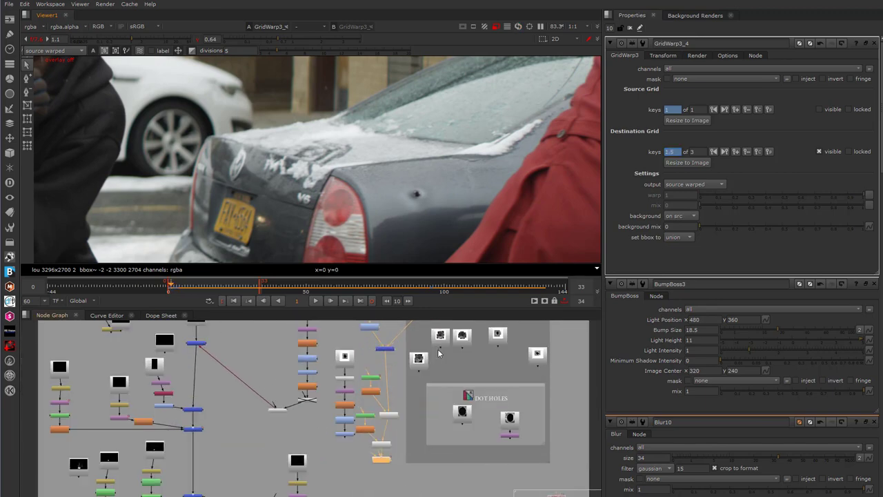
middle_click_drag(398, 372, 396, 405)
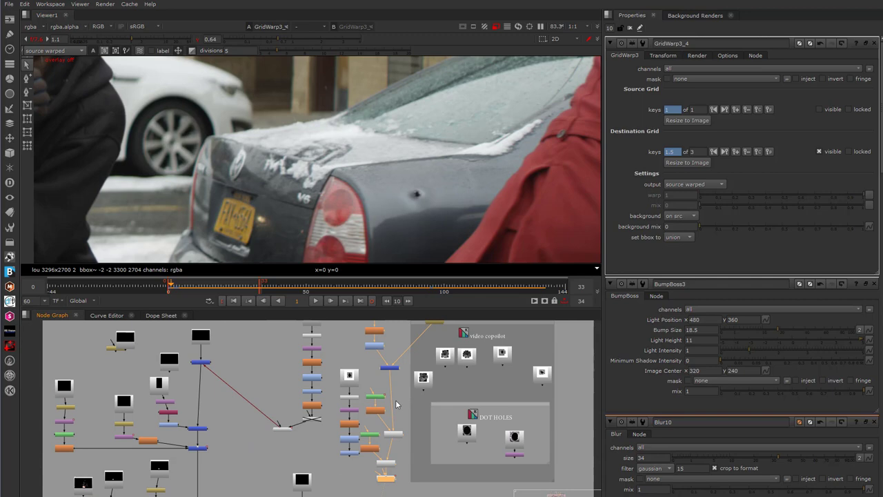
scroll(408, 397, "up", 5)
left_click(395, 441)
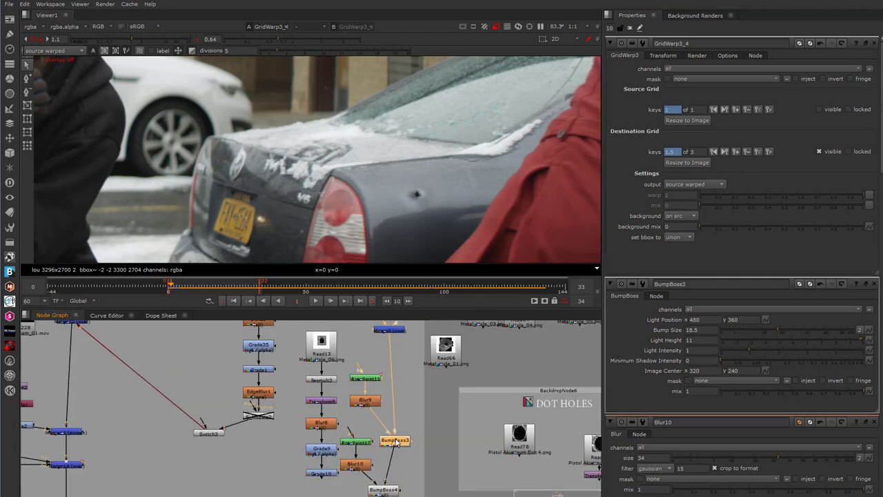
double_click(396, 442)
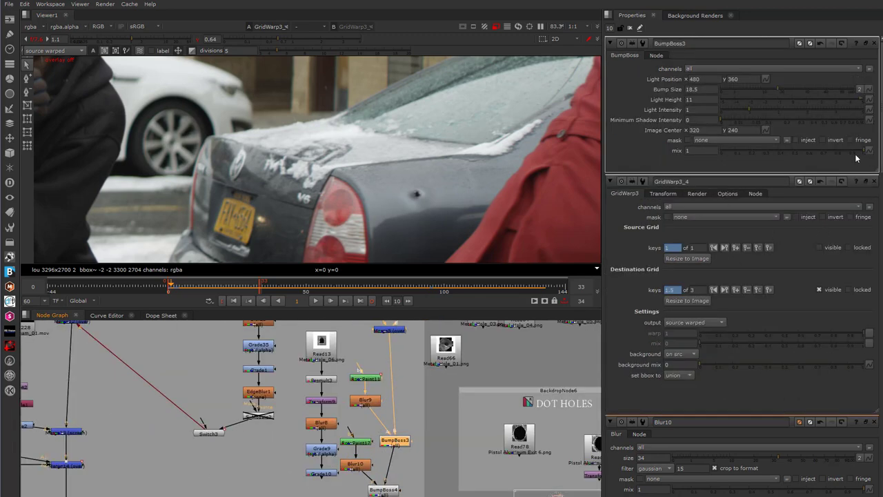
left_click_drag(856, 159, 843, 157)
left_click_drag(726, 148, 724, 150)
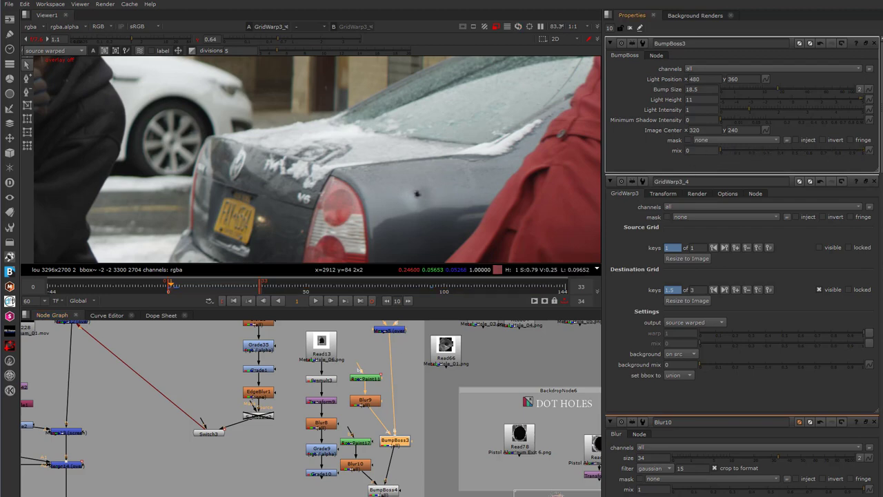
double_click(390, 492)
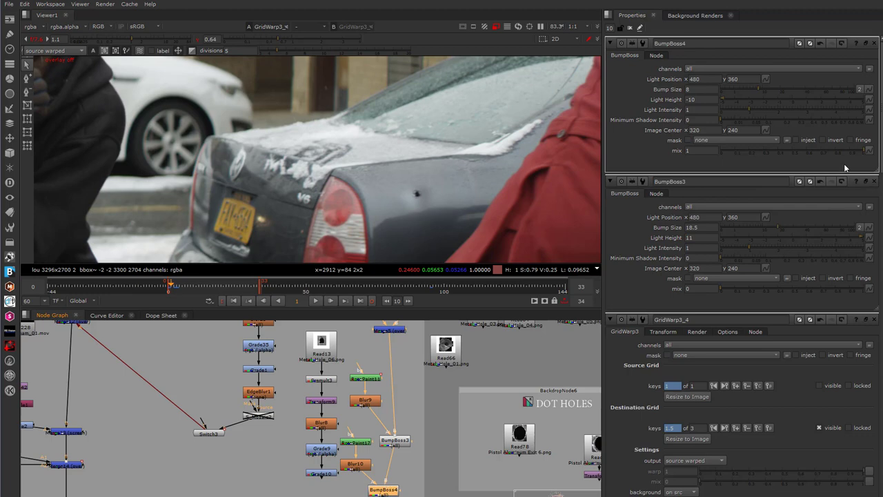
left_click_drag(855, 152, 719, 151)
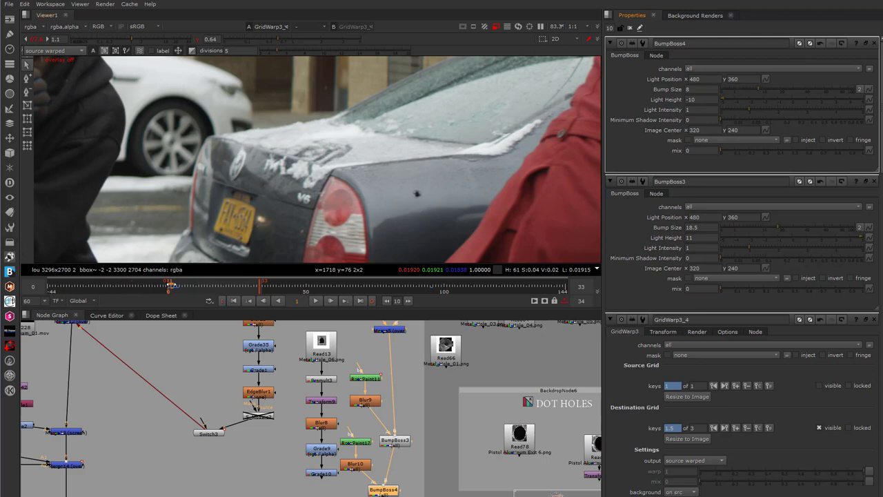
Key the mix of BumpBoss4 and BumpBoss3 at 1 on frame 2
left_click_drag(171, 285, 175, 285)
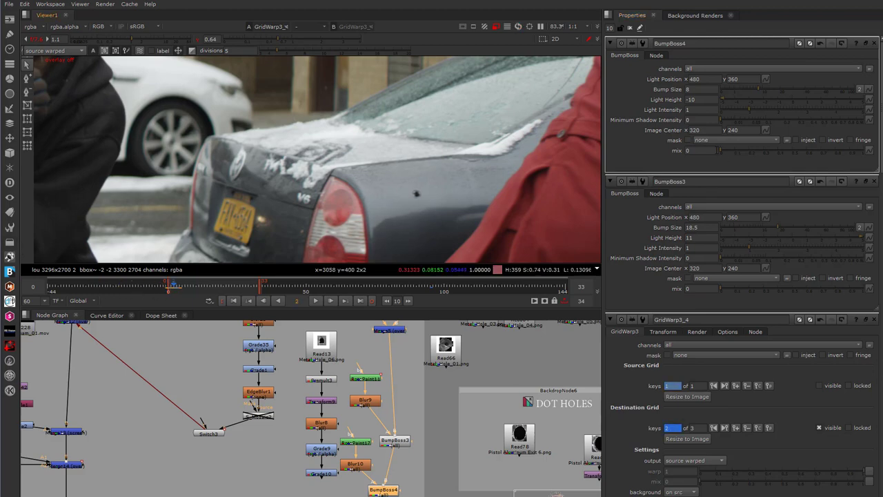
right_click(710, 151)
left_click(723, 156)
left_click_drag(723, 151, 865, 151)
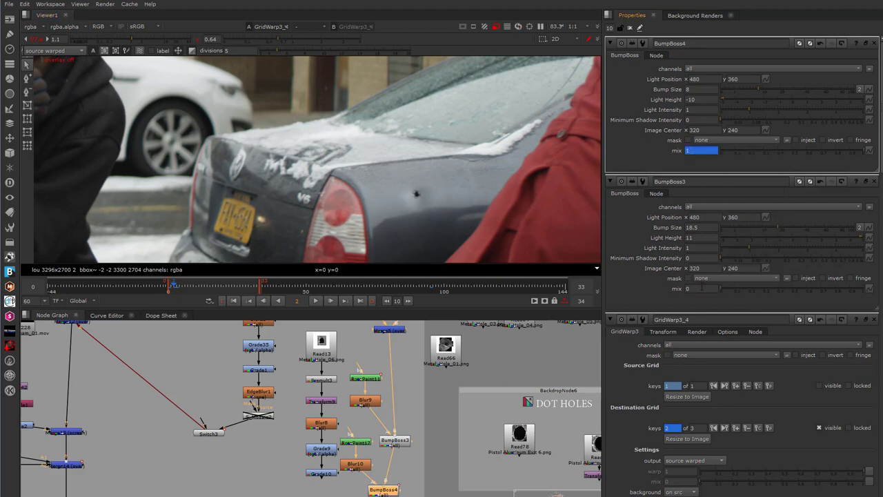
right_click(705, 288)
left_click(717, 293)
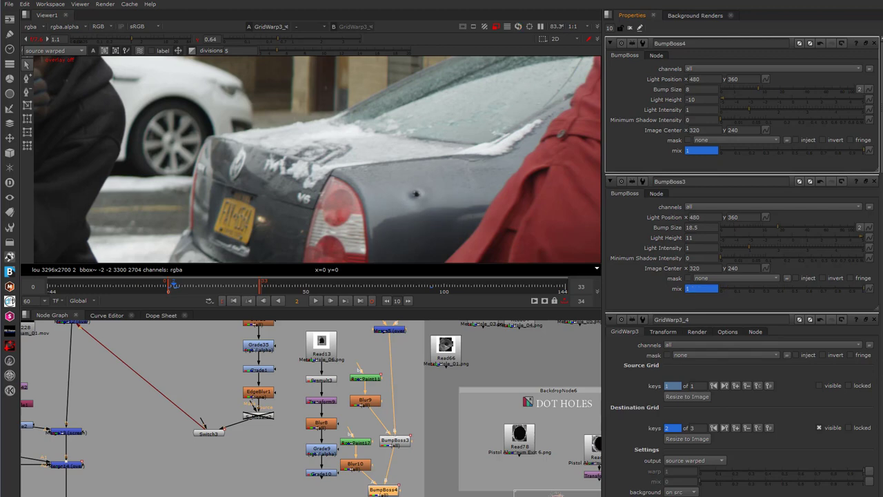
Key the mix of BumpBoss4 and BumpBoss3 at 0 on frame 1
left_click(170, 287)
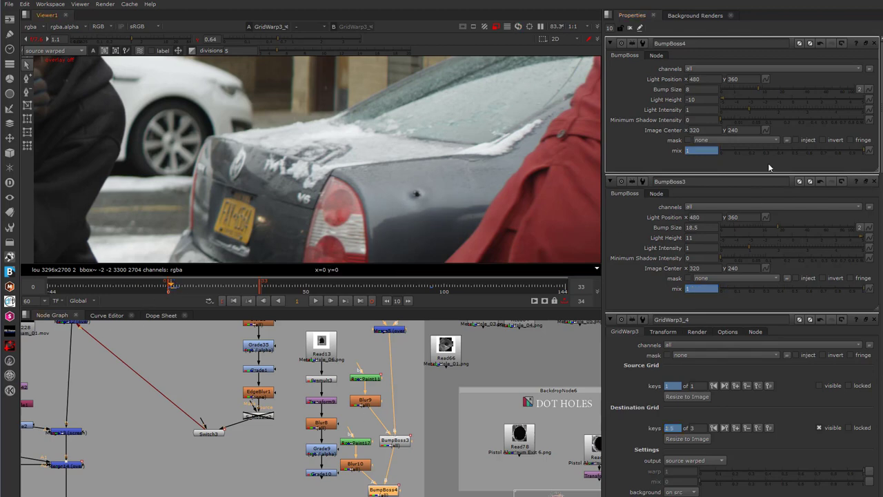
left_click_drag(828, 151, 713, 155)
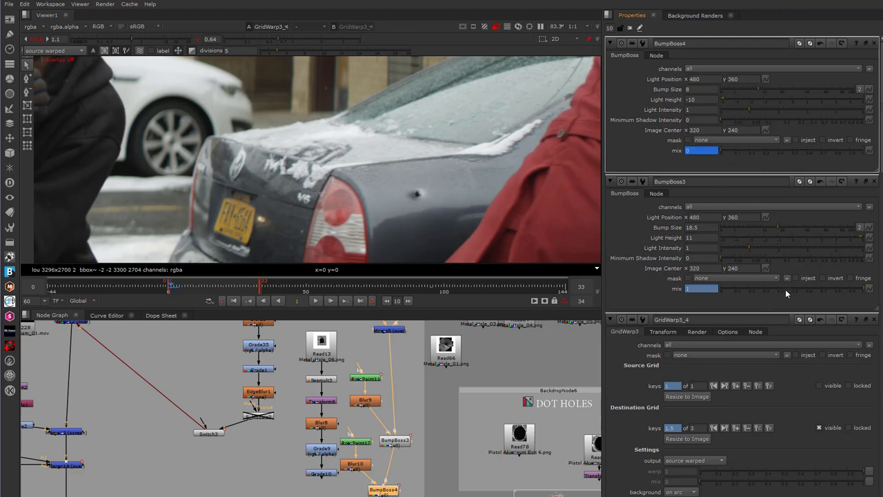
left_click_drag(785, 289, 659, 293)
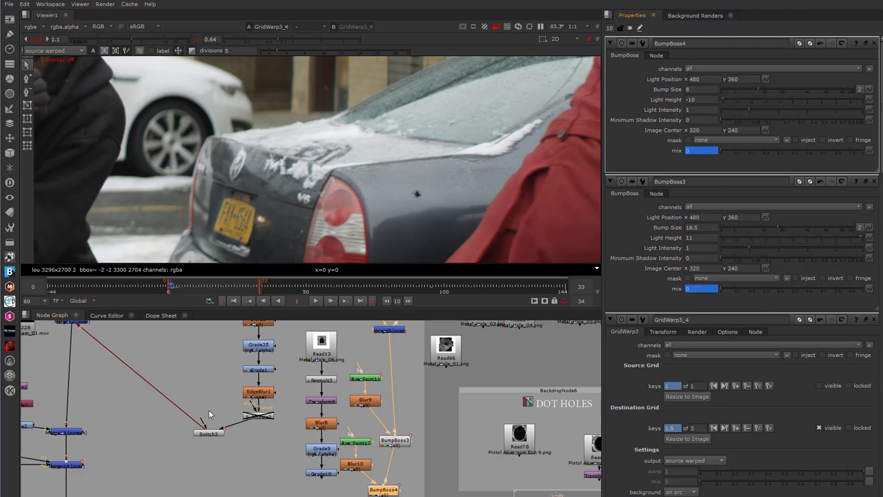
Play the shot from frame 0, widen playback to frames -19 to 90, and check the animated dent from farther out
left_click(235, 302)
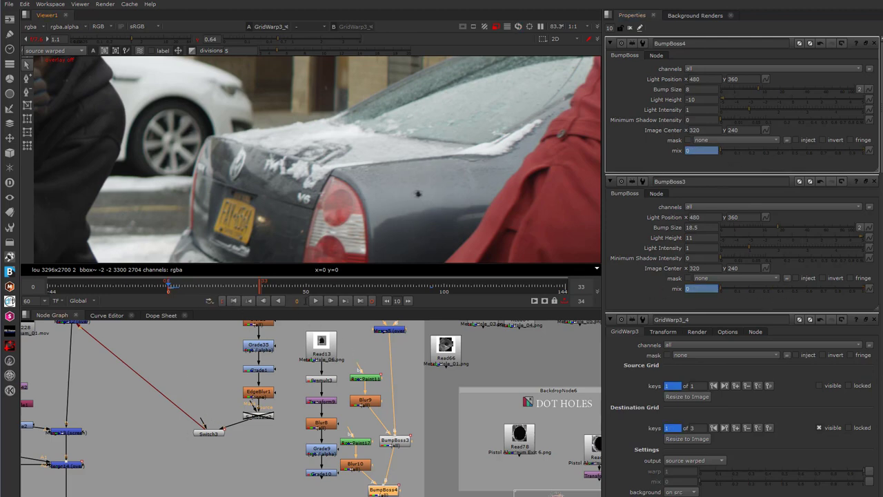
left_click(315, 301)
scroll(519, 215, "down", 2)
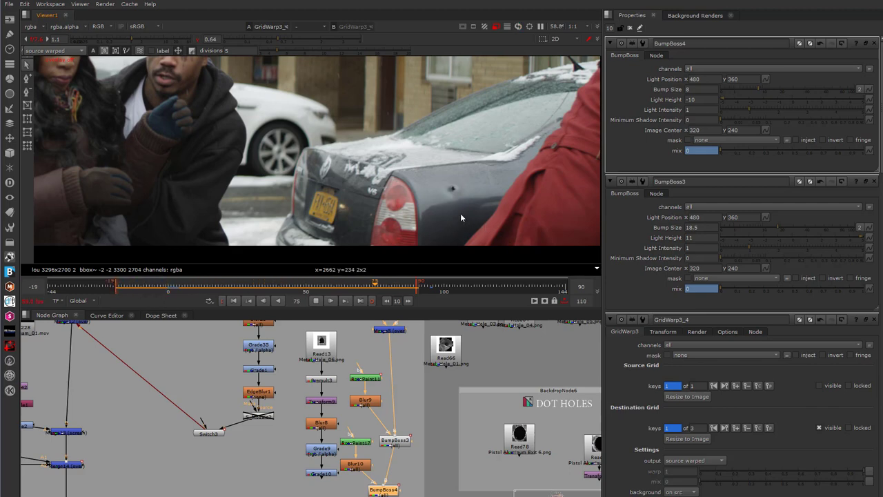
Stop the playback, go to frame 1 and examine the bullet hole on the car up close
left_click(318, 301)
mouse_move(129, 285)
left_mouse_down()
mouse_move(103, 284)
mouse_move(120, 290)
left_mouse_up()
left_click(170, 296)
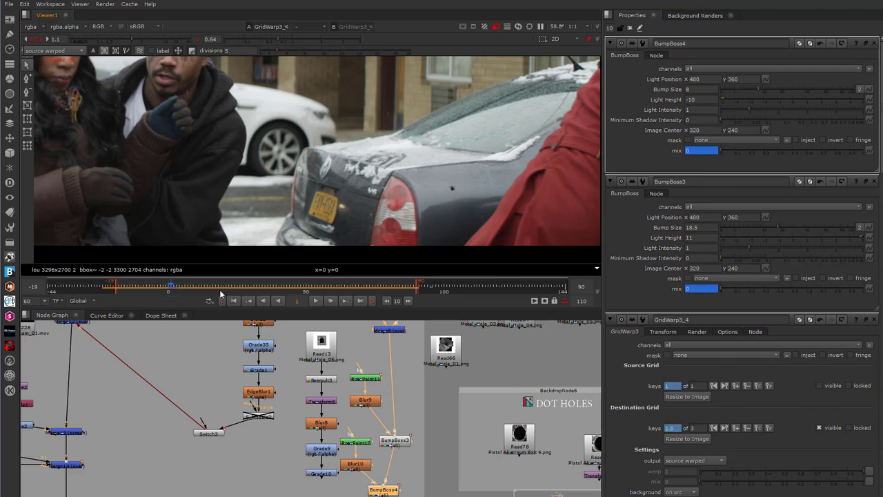
scroll(546, 165, "up", 3)
scroll(402, 491, "down", 2)
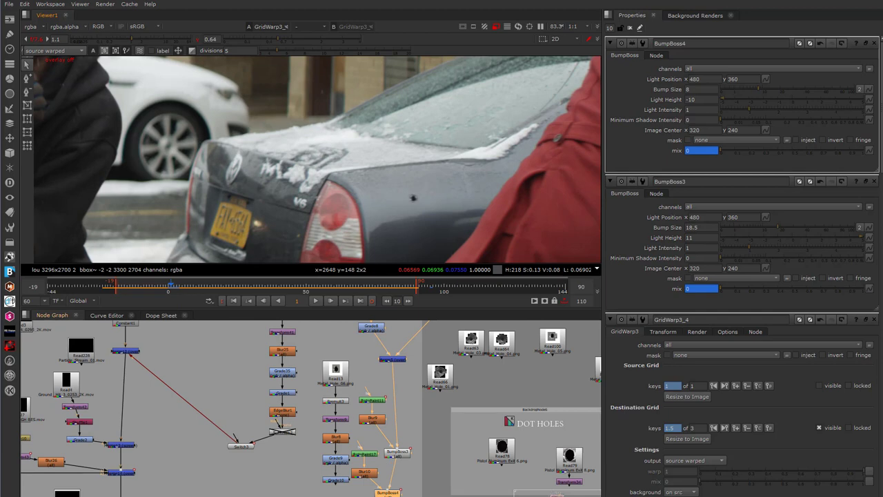
Key the mix of Merge5, which places the hole on the car, at 0 on frame 1 and at 1 on frame 2
scroll(337, 494, "up", 2)
scroll(393, 436, "down", 3)
scroll(416, 352, "up", 2)
middle_click_drag(416, 352, 341, 494)
middle_click_drag(379, 410, 376, 423)
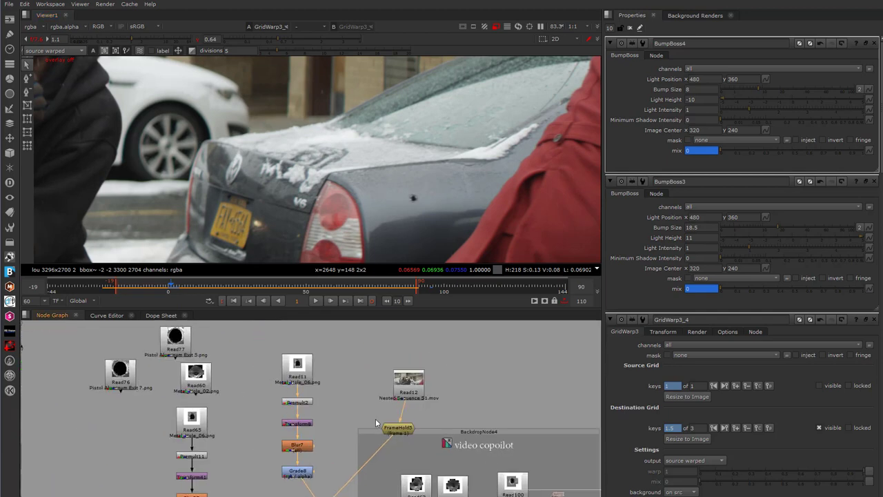
middle_click_drag(339, 458, 375, 343)
scroll(373, 405, "down", 1)
middle_click_drag(363, 417, 334, 437)
scroll(335, 424, "up", 3)
scroll(330, 449, "down", 3)
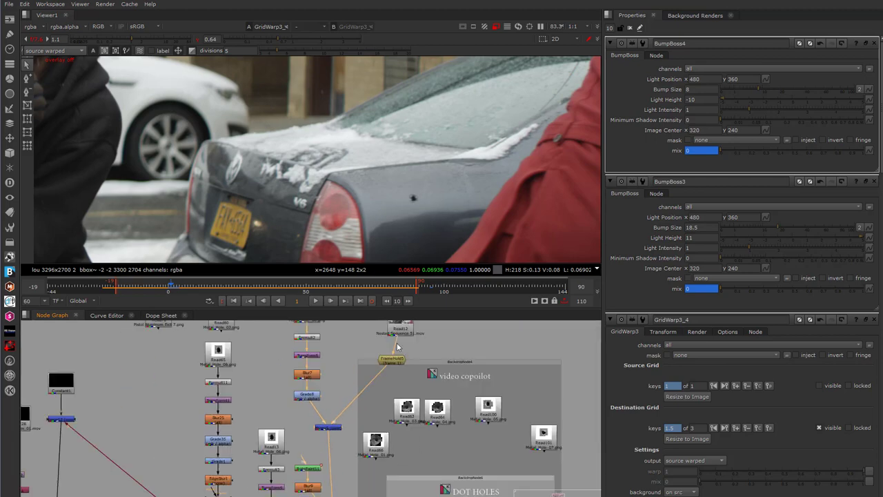
scroll(345, 417, "up", 2)
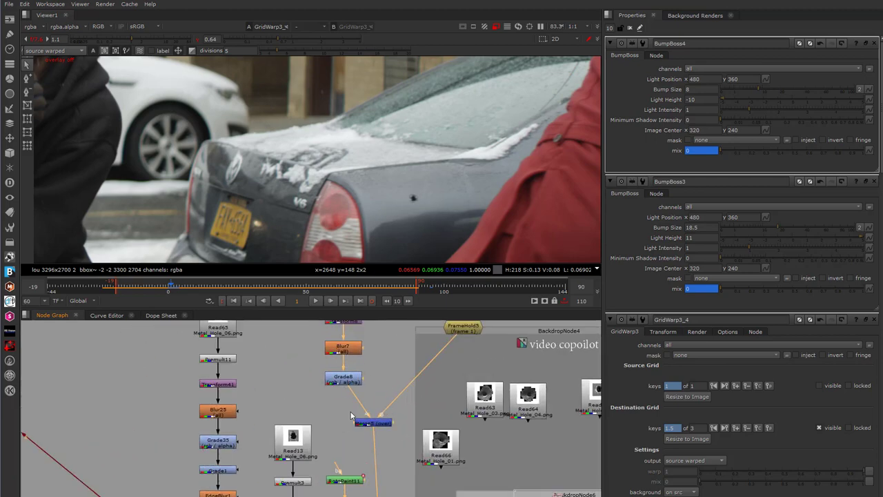
double_click(368, 422)
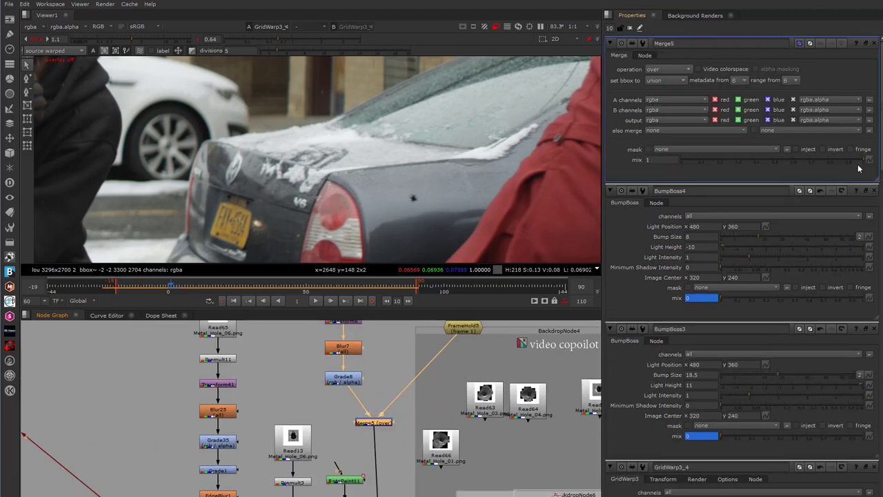
left_click_drag(682, 162, 666, 161)
right_click(665, 160)
left_click(678, 164)
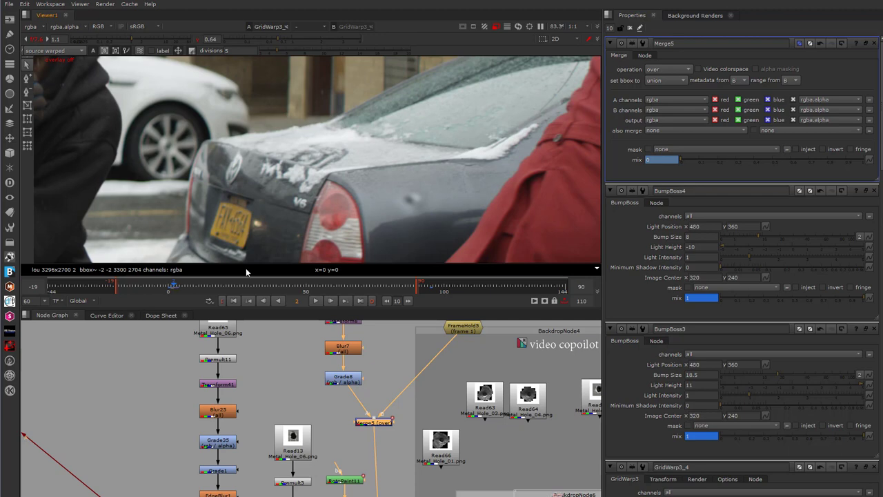
left_click_drag(700, 159, 866, 160)
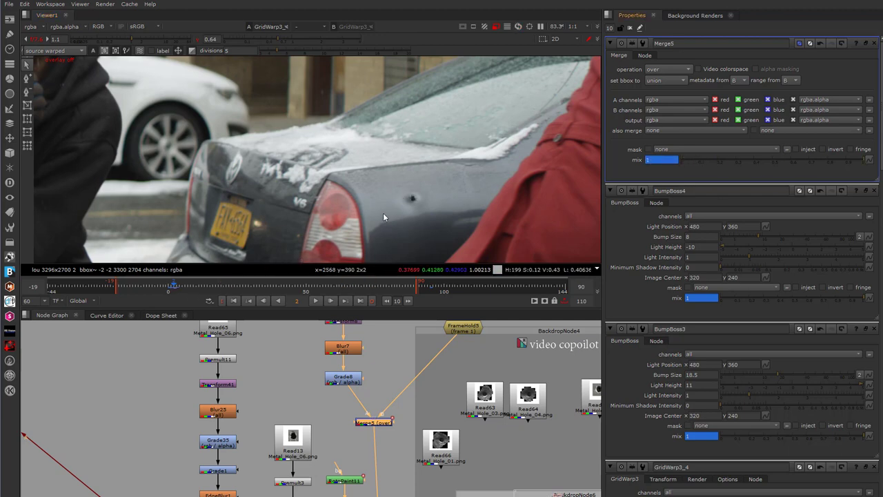
Play the shot from frame -19 to check the hole's timing, and browse the car dent reference images
scroll(383, 213, "down", 2)
left_click(233, 301)
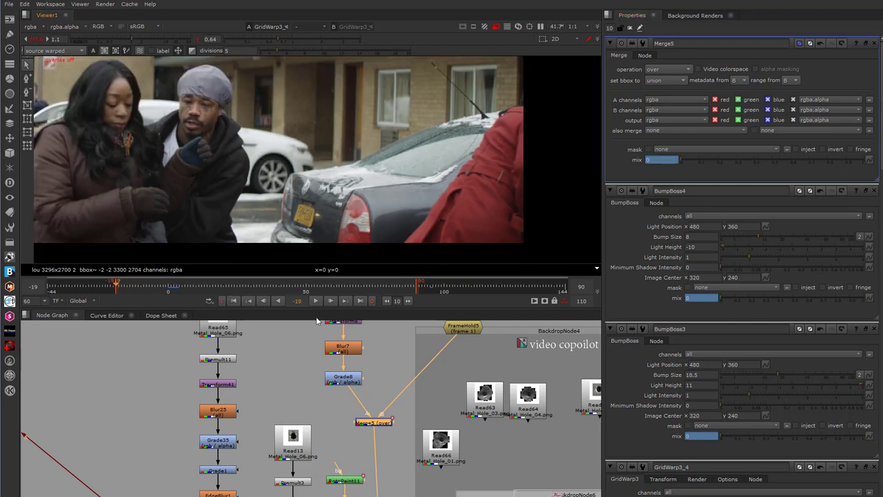
left_click(318, 301)
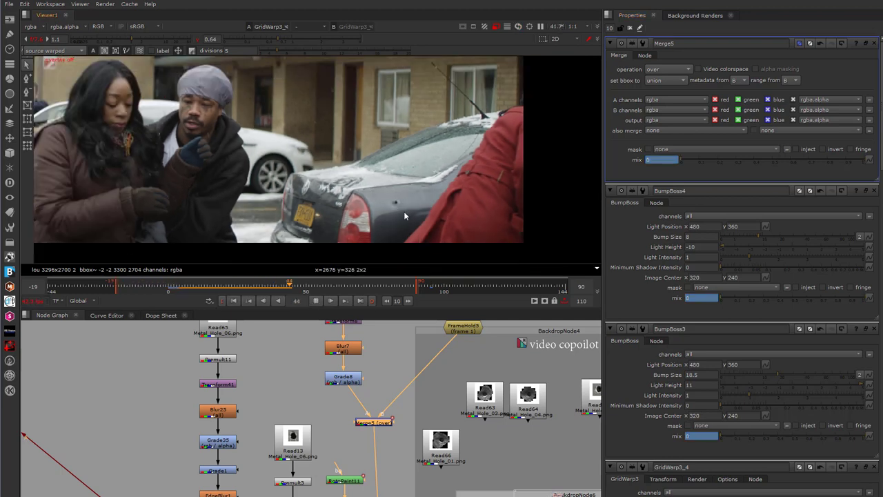
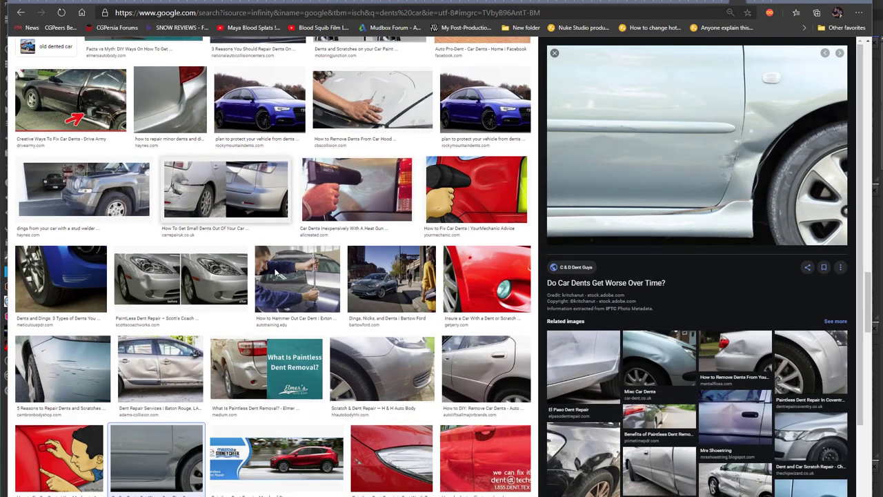
key("Right")
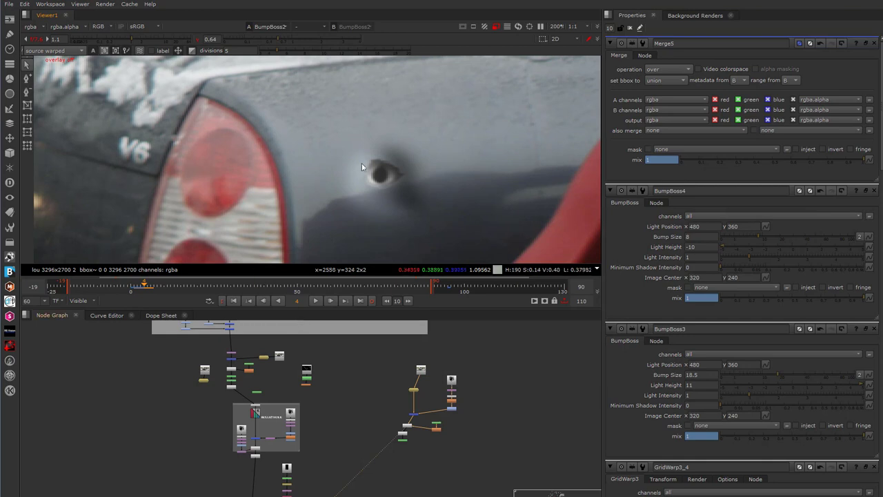
Move GridWarp3_2 and RotoPaint10 aside from the chain below BumpBoss2, and show BumpBoss2's output in the viewer
scroll(410, 440, "up", 5)
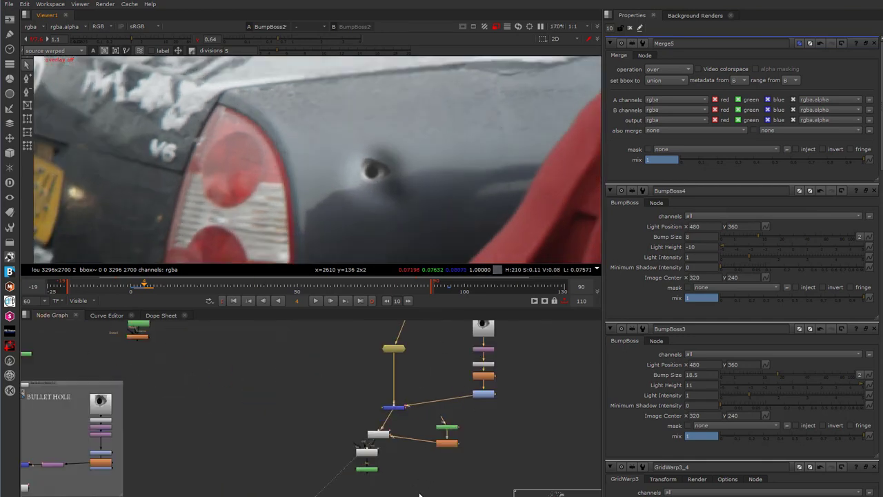
left_click_drag(385, 452, 423, 449)
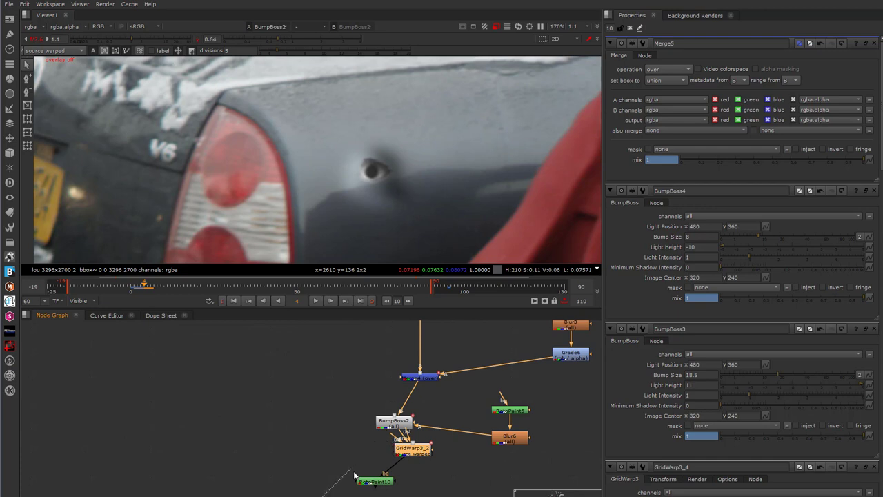
key("1")
left_click(382, 483)
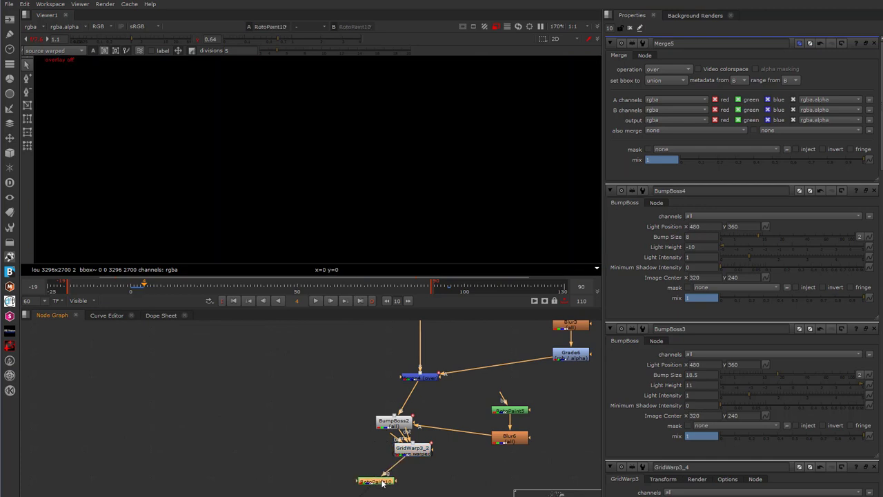
left_click_drag(381, 483, 357, 452)
left_click_drag(412, 450, 355, 429)
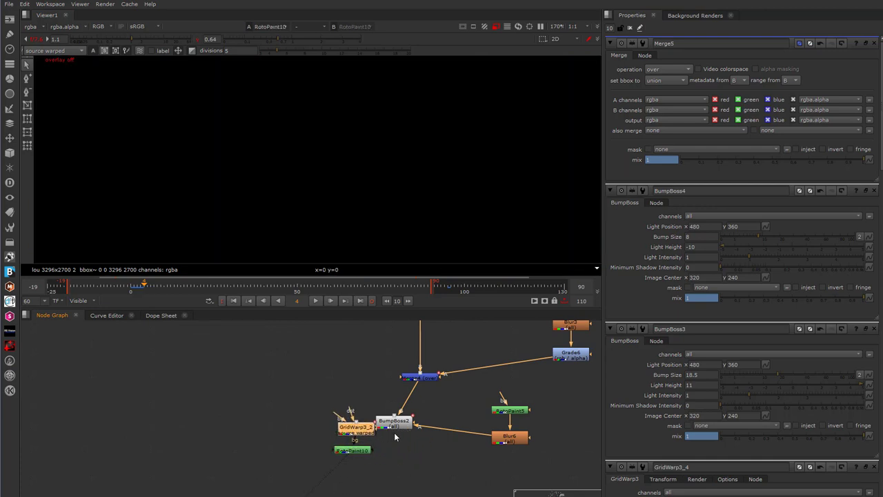
left_click(396, 428)
key("1")
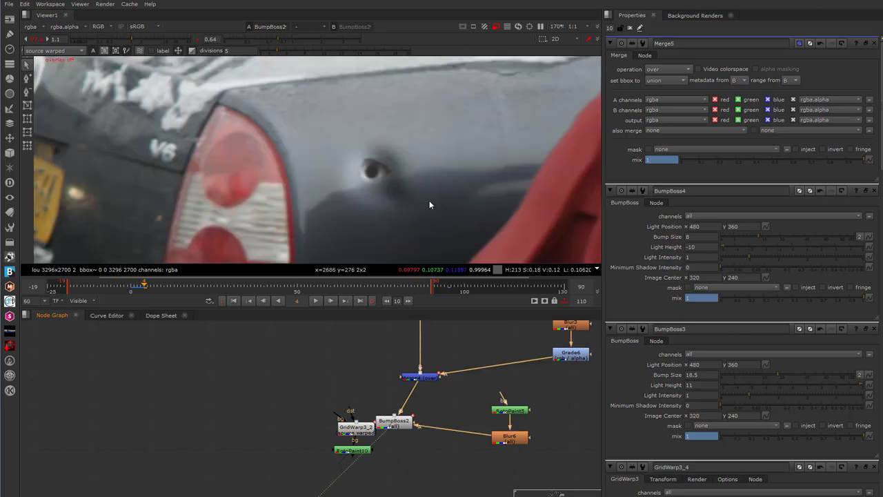
left_click_drag(396, 434, 424, 450)
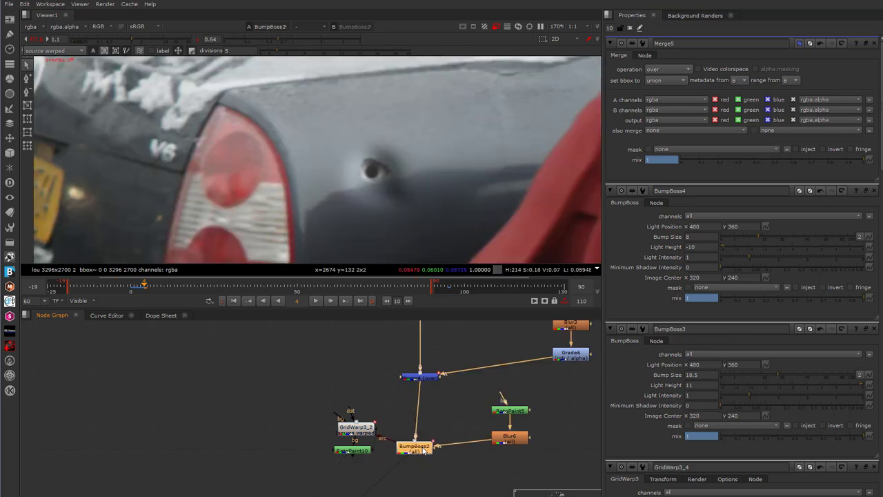
Add a RotoPaint node after BumpBoss2, activate its Brush tool and close the other nodes' properties
key("p")
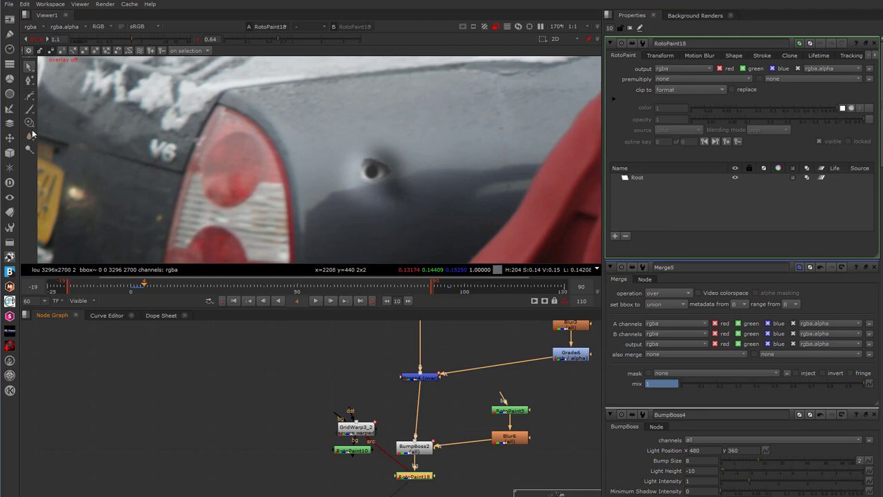
right_click(30, 122)
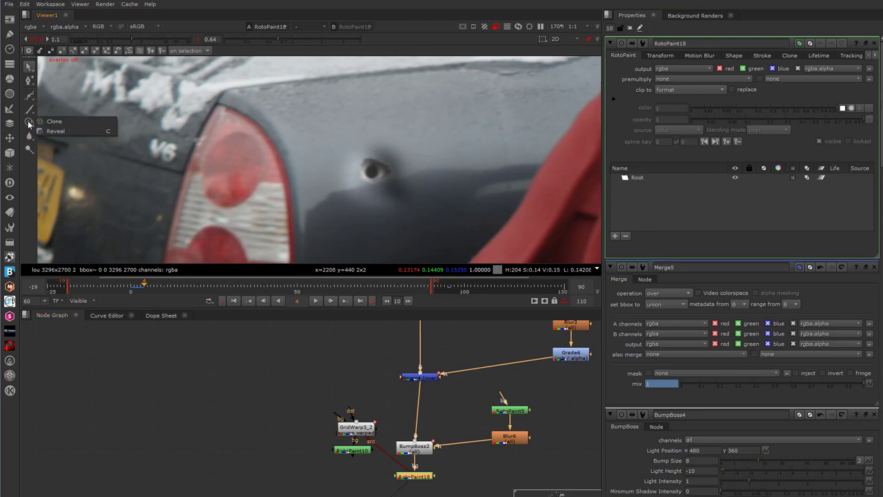
right_click(30, 108)
left_click(50, 109)
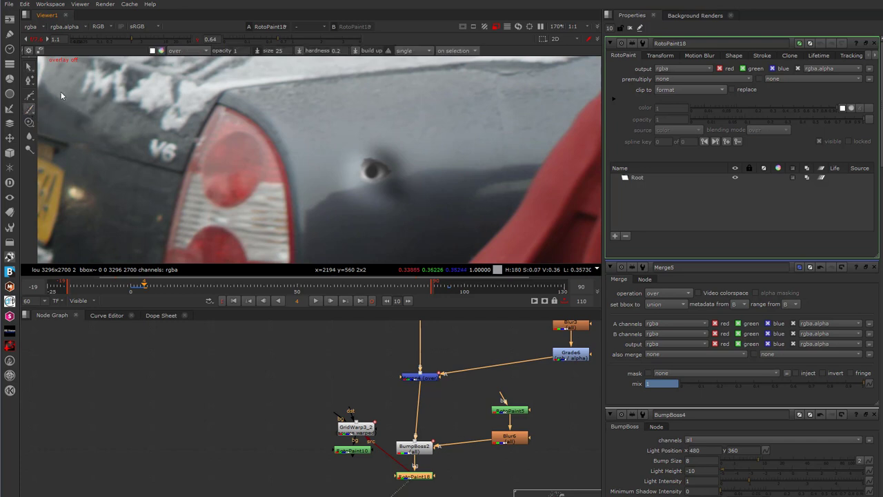
scroll(389, 181, "up", 4)
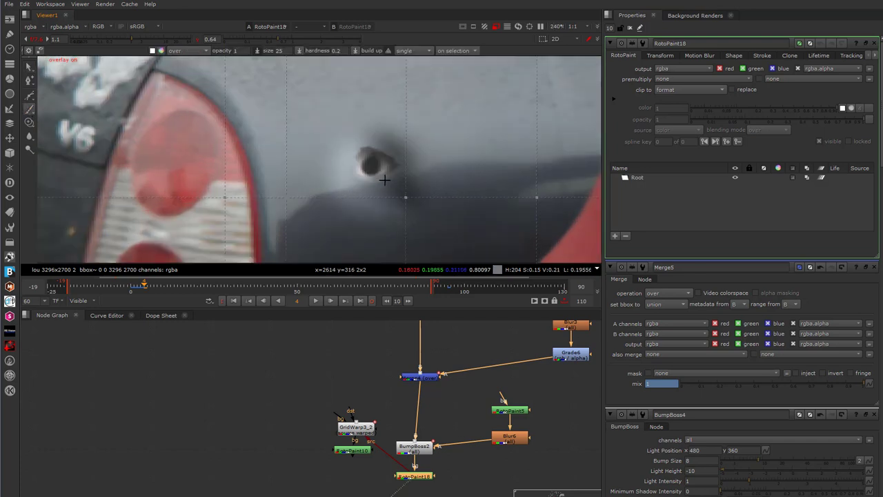
left_click(630, 28)
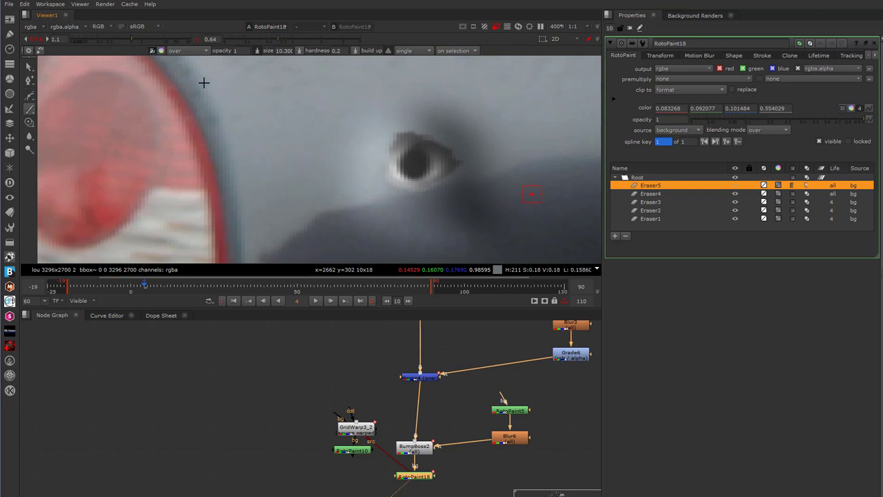
Reduce the brush size to about 4.3 and paint a thin dark crack above the bullet hole
scroll(443, 181, "down", 3)
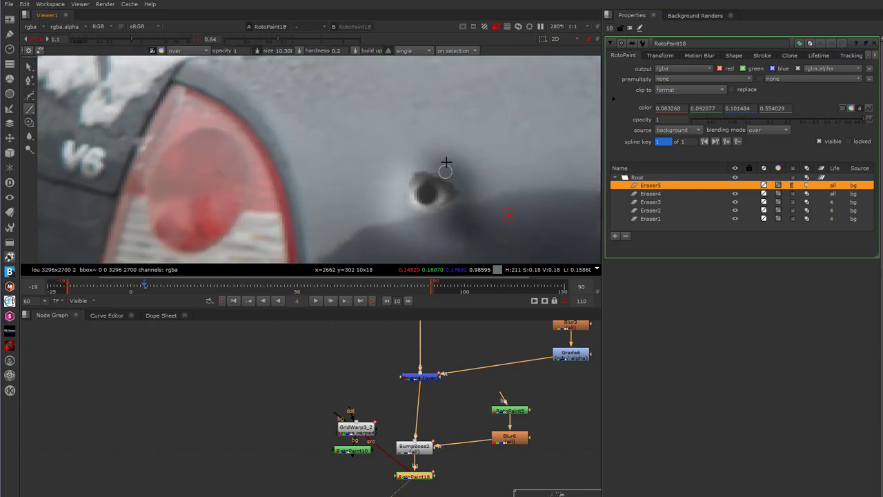
scroll(444, 163, "up", 4)
left_click_drag(407, 148, 409, 152, "shift")
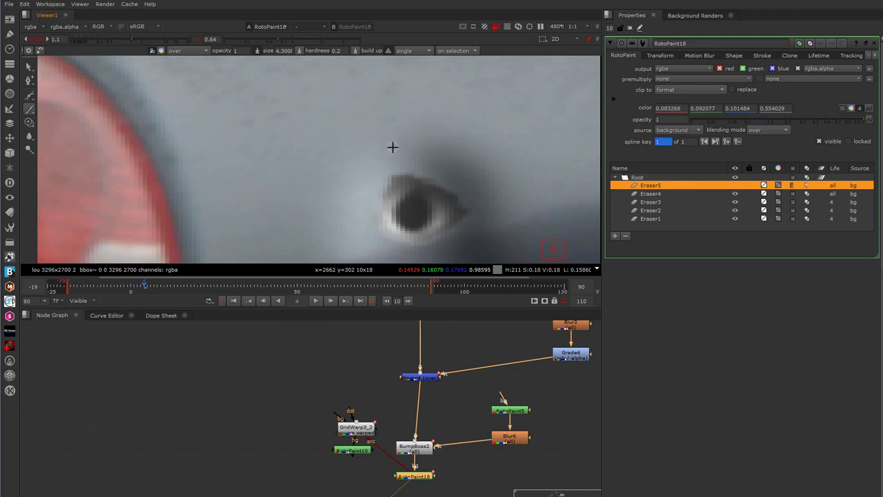
left_click_drag(394, 145, 401, 178)
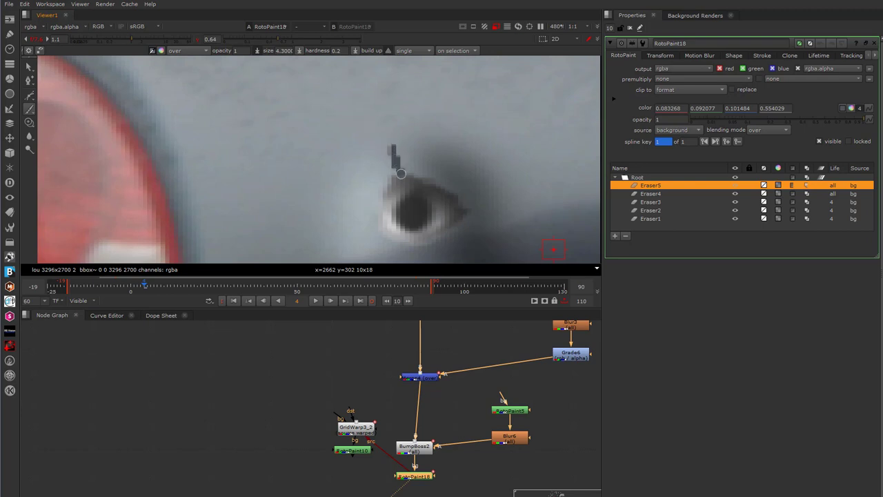
Paint a thin dark crack running diagonally down from the bullet hole's lower edge with several brush strokes
scroll(357, 97, "down", 2)
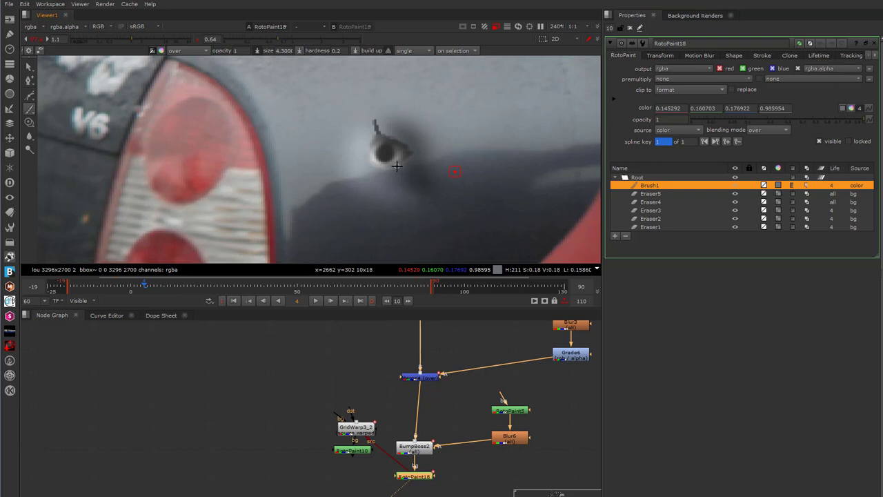
left_click_drag(409, 186, 398, 164)
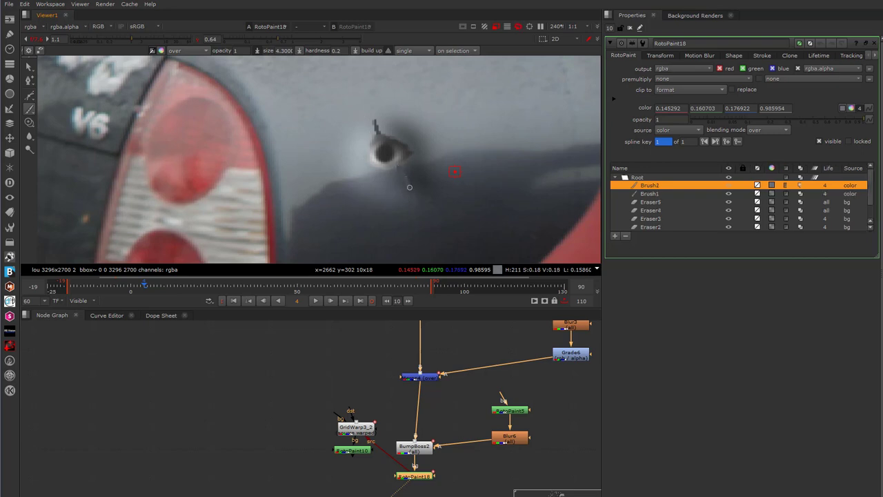
left_click_drag(414, 197, 414, 204)
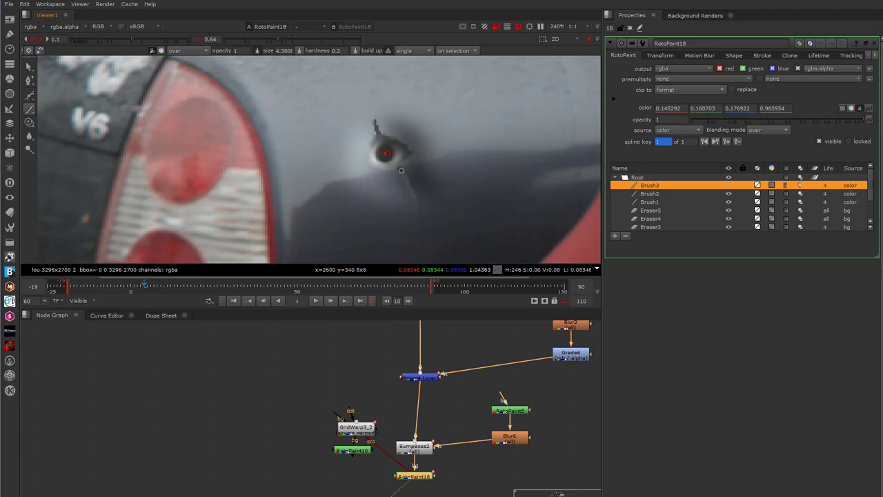
left_click_drag(417, 200, 401, 236)
Soften the crack below the hole with the Blur tool at opacity 0.1 and size about 28.8, undoing the first full-opacity stroke
right_click(34, 135)
left_click(54, 135)
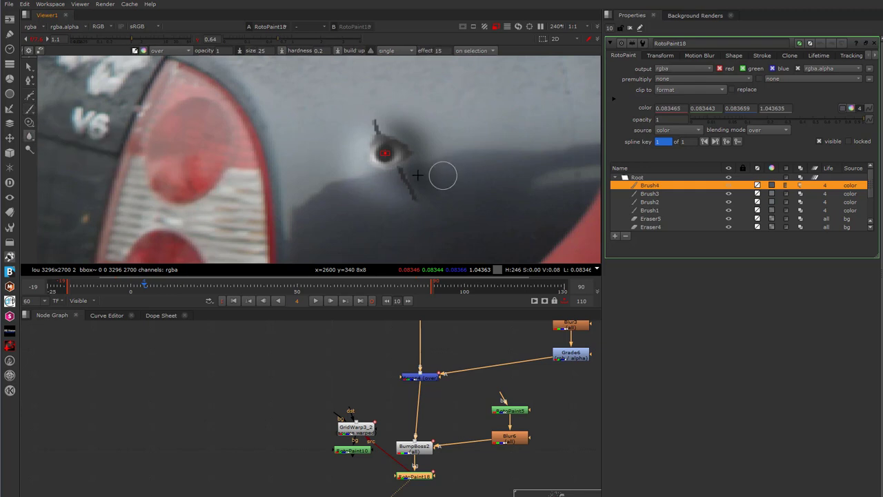
left_click_drag(403, 172, 414, 194)
key("ctrl+z")
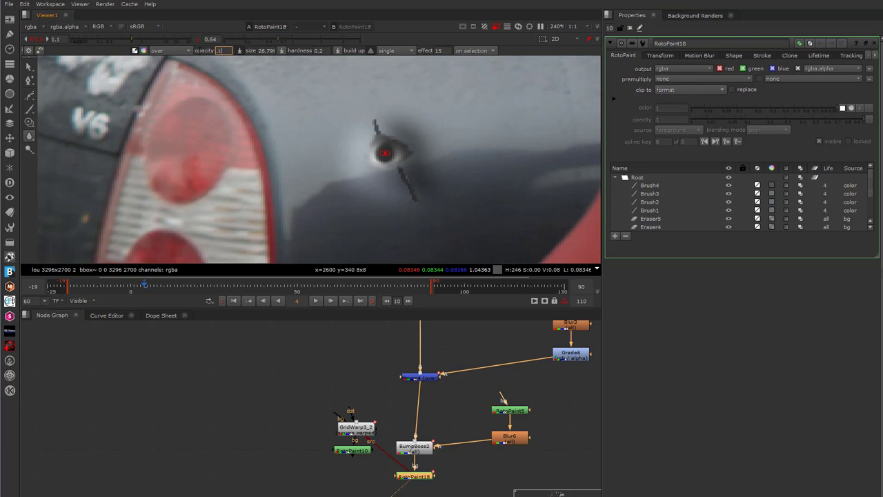
key("Return")
mouse_move(402, 169)
left_mouse_down()
mouse_move(410, 189)
mouse_move(400, 162)
mouse_move(414, 201)
left_mouse_up()
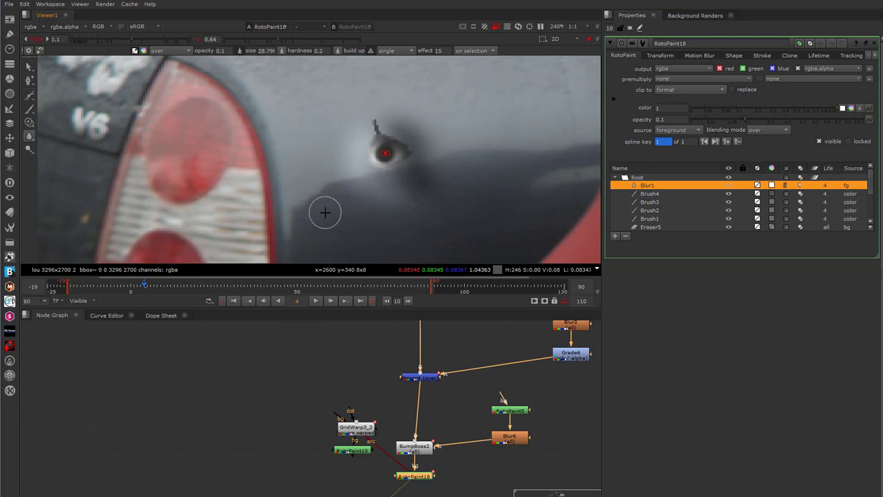
Blur the crack above the bullet hole at opacity 0.1 and check the hole from farther out
mouse_move(366, 133)
left_mouse_down()
mouse_move(375, 122)
mouse_move(370, 140)
left_mouse_up()
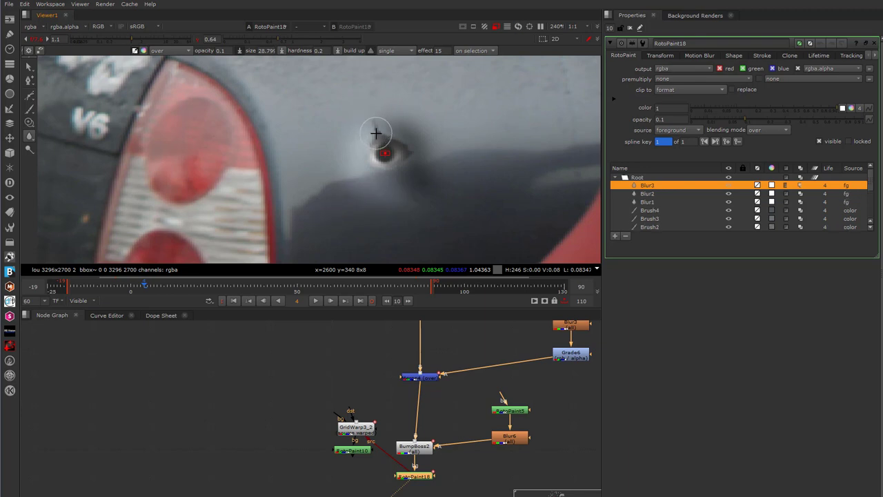
left_click(468, 172)
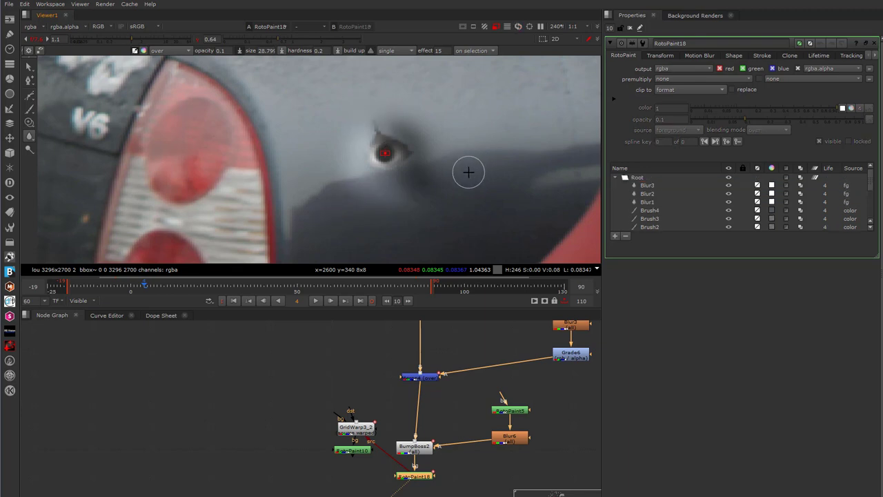
scroll(377, 207, "down", 4)
scroll(381, 234, "up", 3)
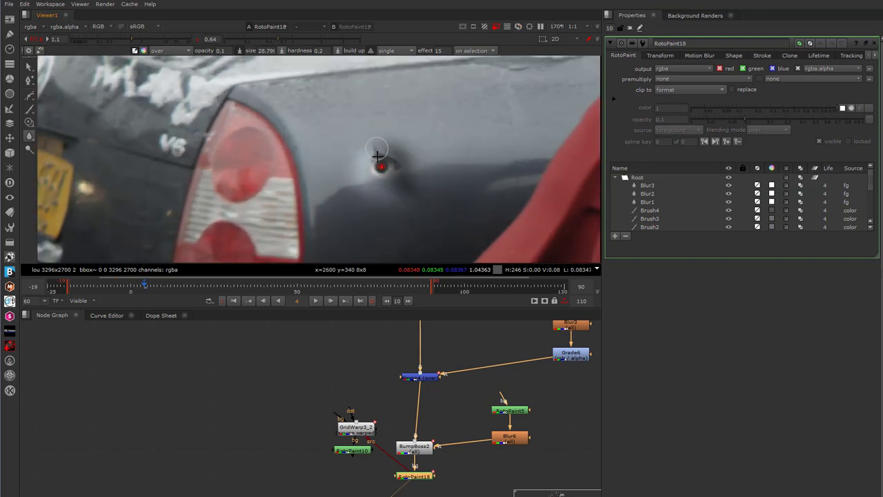
Soften the bullet hole's upper-left edge with a Blur stroke at opacity 0.1 and check it from farther out
left_click_drag(378, 156, 384, 166)
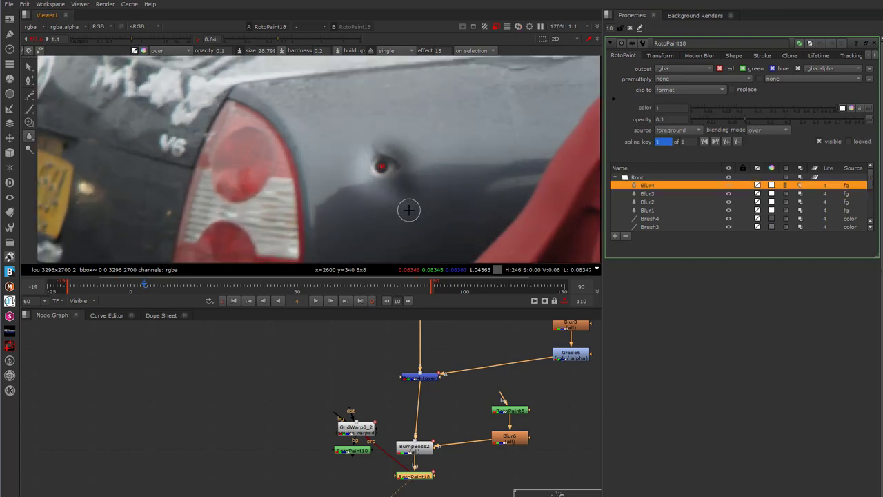
scroll(410, 216, "down", 1)
scroll(399, 204, "up", 1)
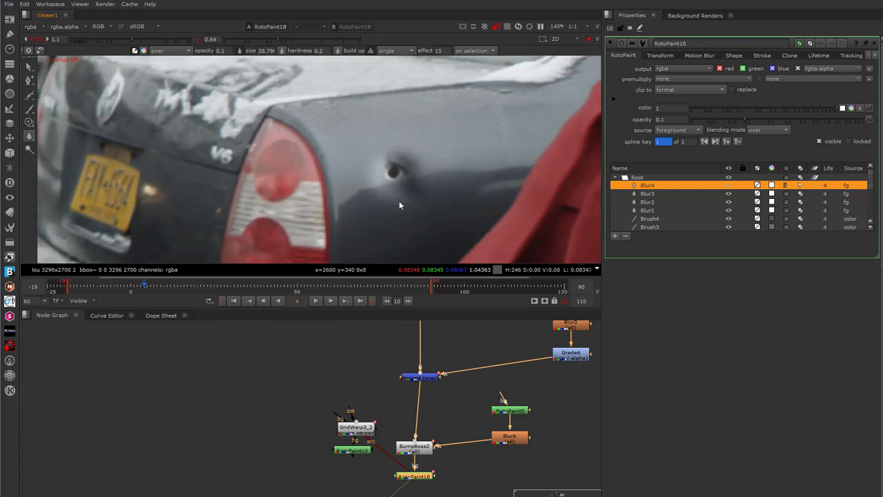
Paint a dark spot just above the bullet hole with the Brush enlarged to about 23.8, undoing the last stroke
left_click(32, 119)
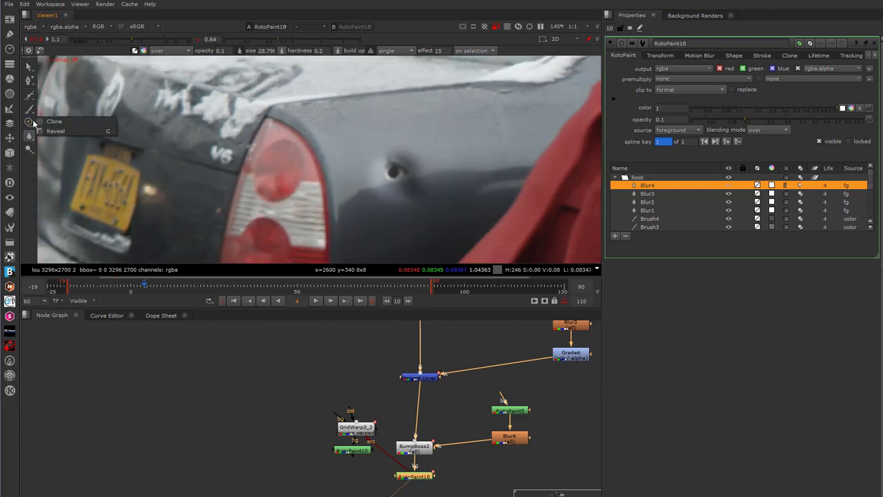
left_click(30, 110)
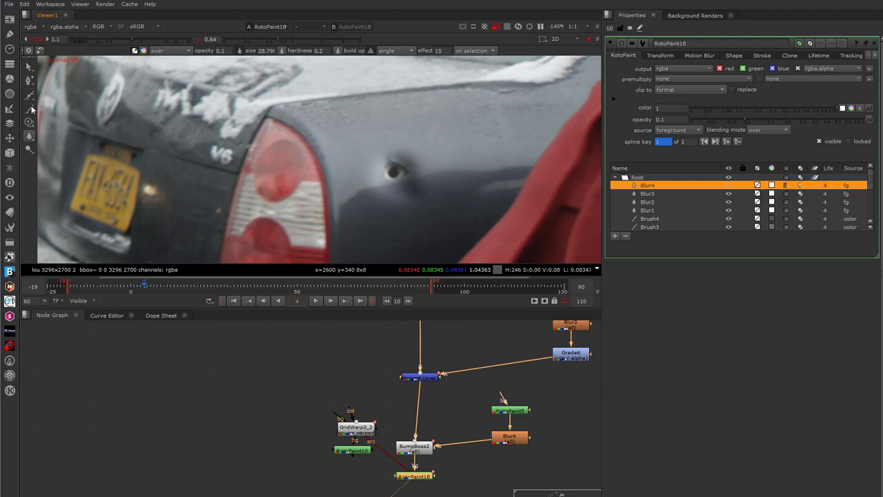
left_click(45, 108)
scroll(413, 204, "up", 1)
scroll(415, 211, "up", 1)
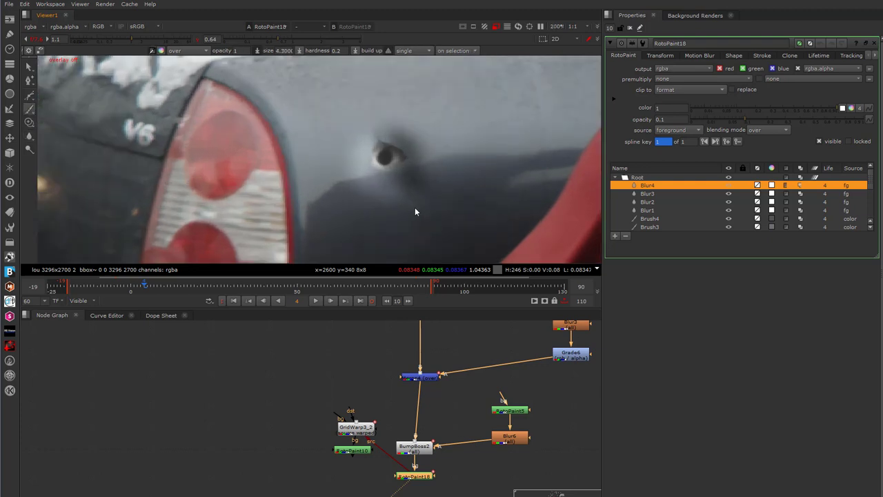
key("o")
mouse_move(387, 131)
left_mouse_down("shift")
mouse_move(410, 133)
mouse_move(378, 137)
mouse_move(383, 143)
left_mouse_up("shift")
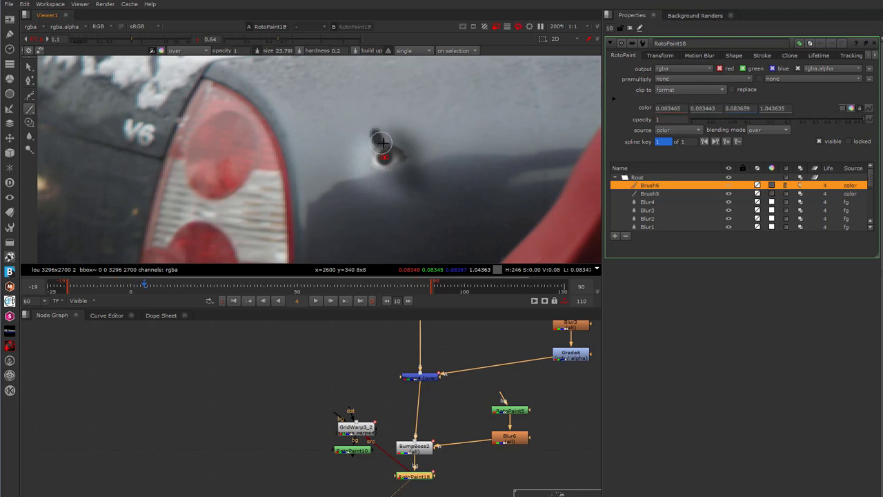
key("ctrl+z")
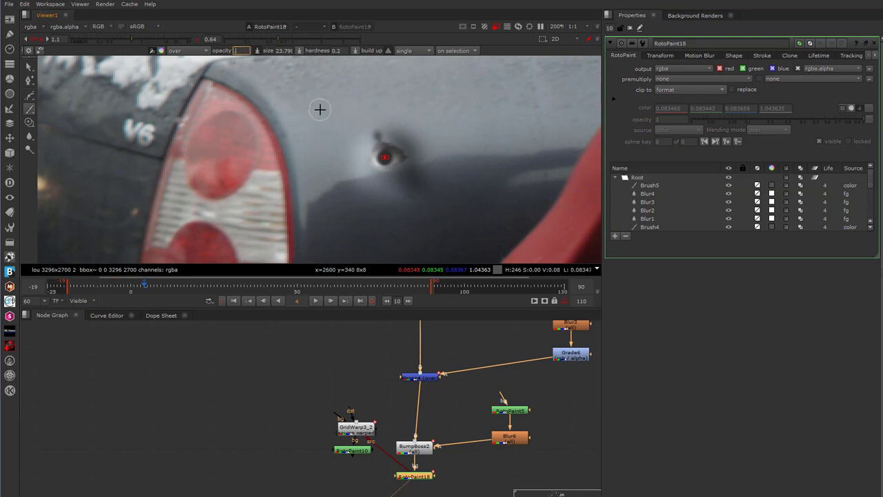
Build up soft dark shading above and beside the hole with Brush strokes at opacity 0.02, enlarging the brush to about 42.3
key("Return")
left_click_drag(373, 124, 414, 199)
mouse_move(395, 170)
left_mouse_down()
mouse_move(417, 199)
mouse_move(413, 183)
left_mouse_up()
left_click_drag(383, 138, 410, 154)
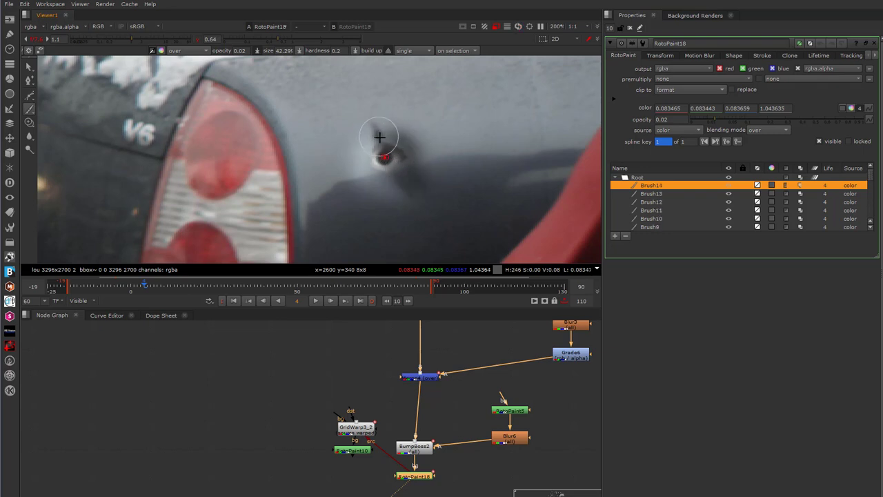
Blur the dark spot and the car body around the hole's upper-left edge at opacity 0.1
right_click(29, 136)
left_click(52, 135)
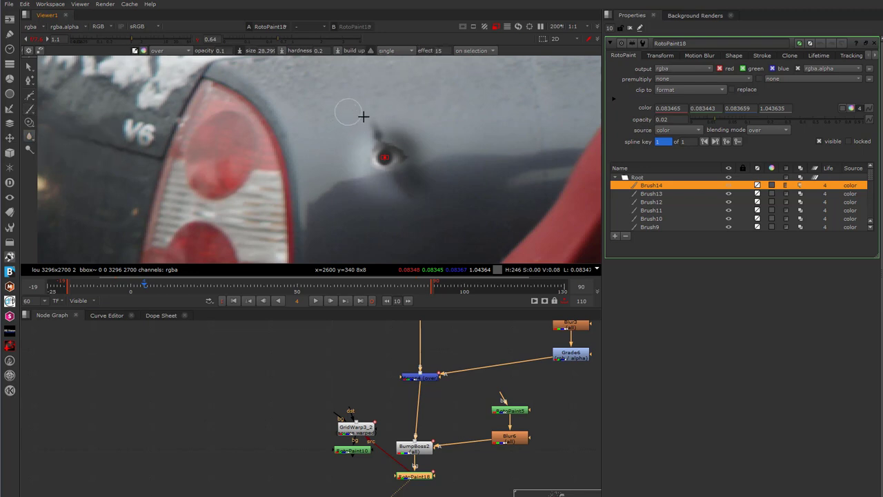
mouse_move(376, 138)
left_mouse_down()
mouse_move(392, 140)
mouse_move(363, 150)
left_mouse_up()
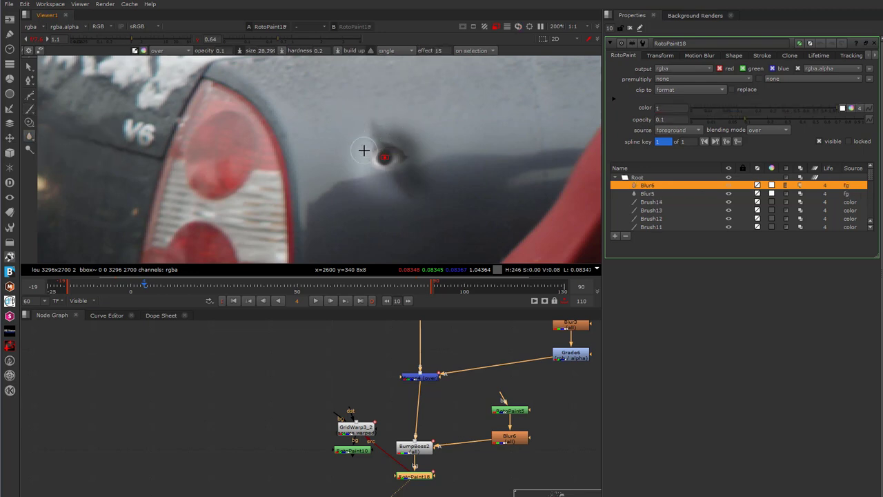
Smear the dent shading above and below the hole with several strokes at size about 39.5
right_click(26, 140)
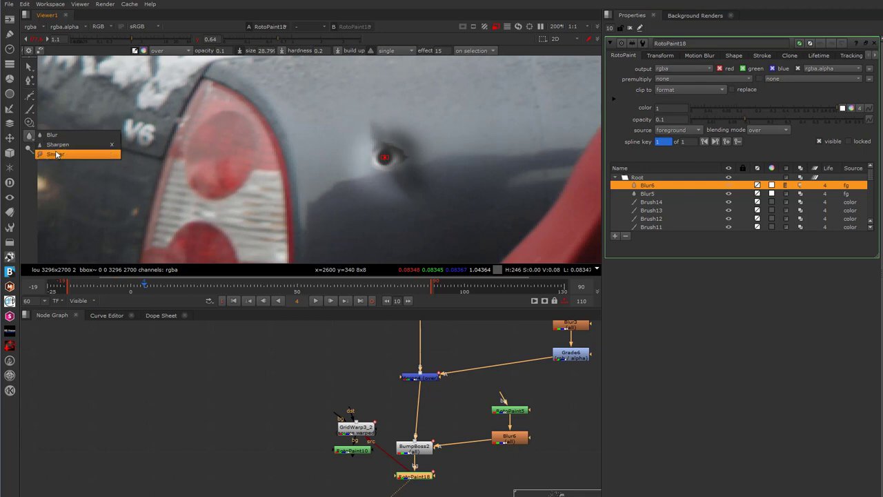
left_click(58, 153)
mouse_move(390, 135)
left_mouse_down("shift")
mouse_move(372, 126)
mouse_move(388, 132)
mouse_move(382, 144)
mouse_move(379, 137)
left_mouse_up("shift")
mouse_move(394, 182)
left_mouse_down()
mouse_move(402, 173)
mouse_move(395, 176)
left_mouse_up()
left_click_drag(416, 207, 399, 179)
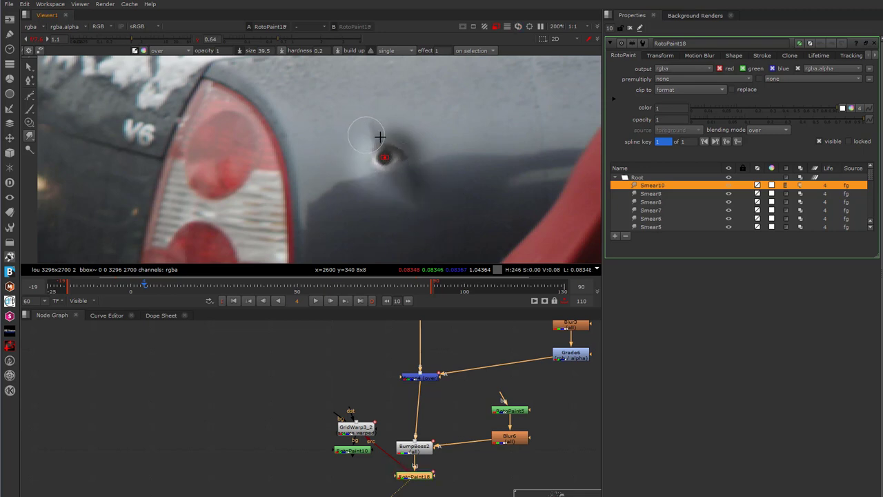
Blur the smeared crack above the hole at opacity 0.1 and check the dent from farther out
left_click(31, 140)
left_click(57, 135)
mouse_move(375, 129)
left_mouse_down()
mouse_move(388, 159)
mouse_move(384, 146)
left_mouse_up()
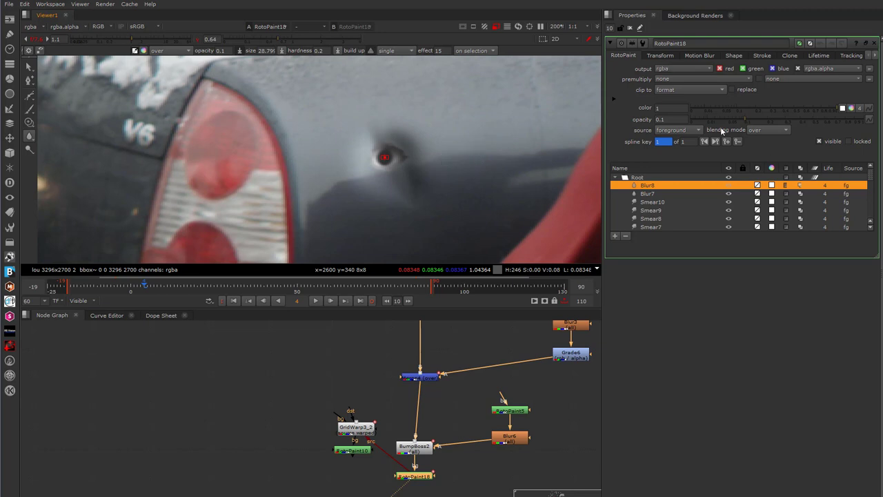
scroll(462, 159, "down", 3)
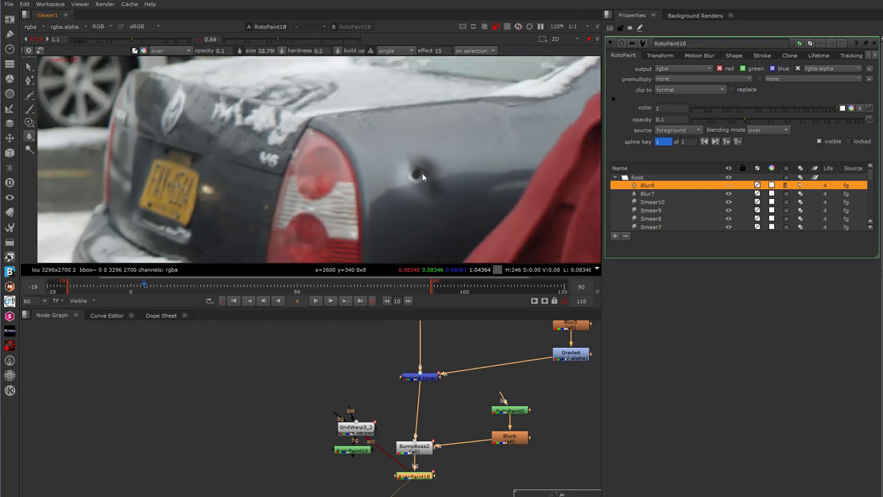
scroll(442, 162, "down", 3)
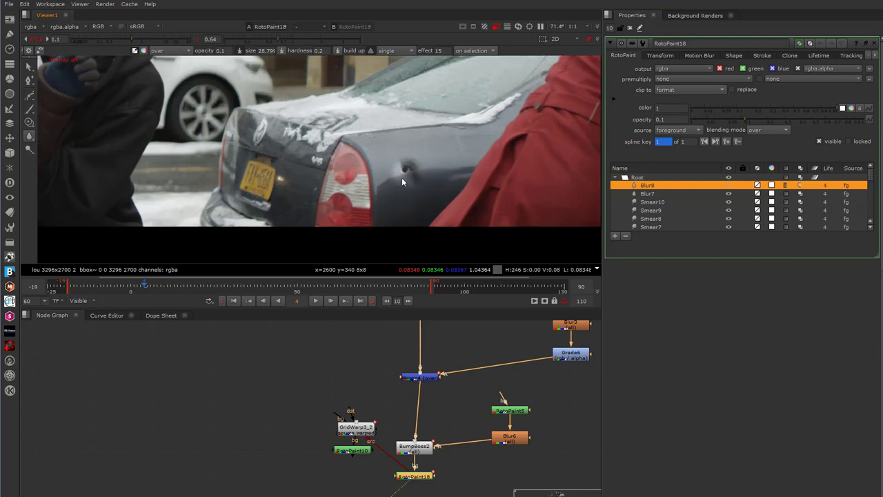
scroll(411, 180, "up", 4)
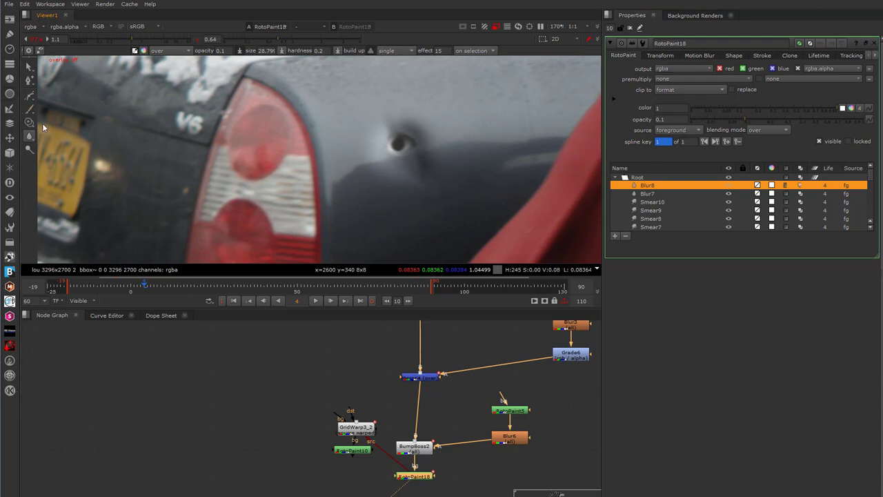
Soften the shading at the hole's upper-right edge with additional Blur strokes
left_click_drag(31, 114, 58, 107)
key("o")
mouse_move(405, 134)
left_mouse_down()
mouse_move(414, 131)
mouse_move(405, 142)
mouse_move(397, 132)
mouse_move(410, 134)
left_mouse_up()
Darken the area above and beside the hole with Brush strokes at opacity 0.02 and size about 42.3, and check the result
left_click(32, 109)
left_click(52, 108)
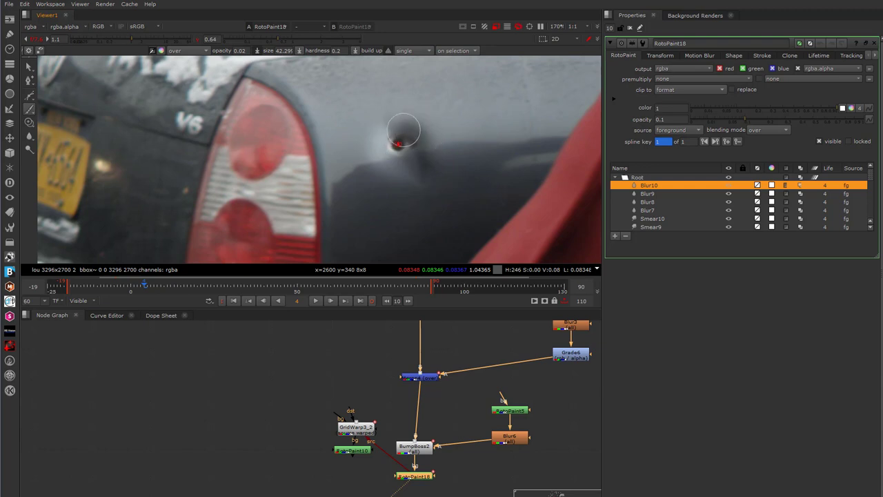
mouse_move(416, 137)
left_mouse_down()
mouse_move(384, 136)
mouse_move(414, 138)
mouse_move(416, 149)
mouse_move(410, 138)
mouse_move(394, 154)
mouse_move(420, 151)
left_mouse_up()
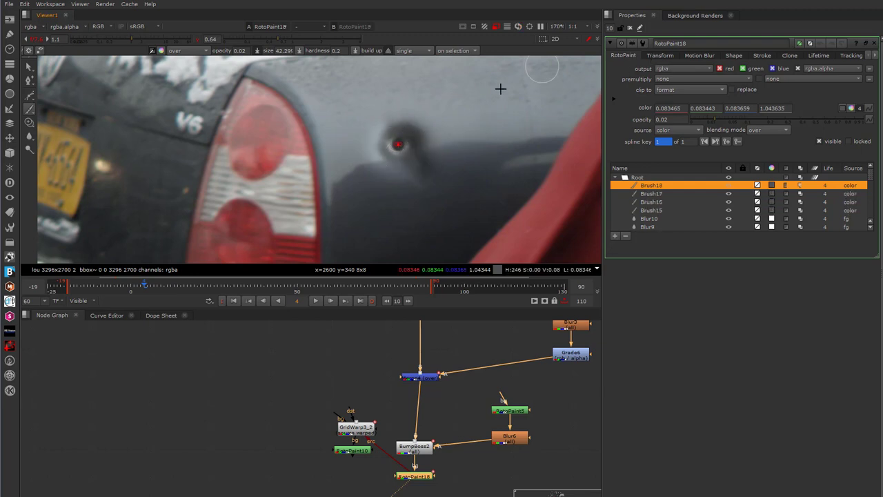
key("o")
scroll(448, 232, "down", 3)
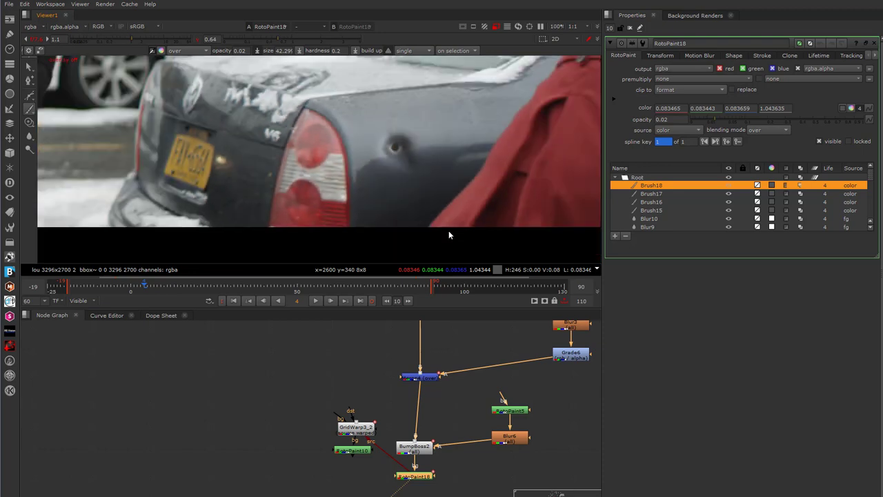
scroll(418, 169, "up", 2)
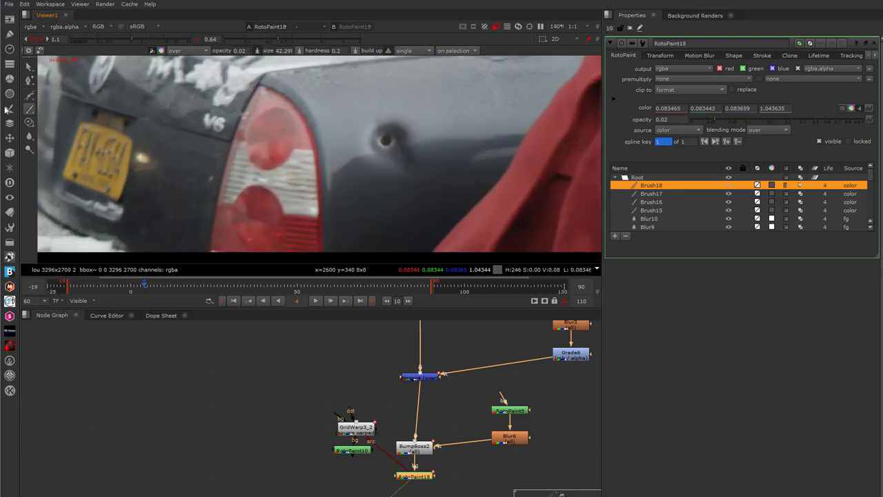
Try a broad Brush stroke of size about 84.8 across the hole's outer side and undo it
right_click(33, 110)
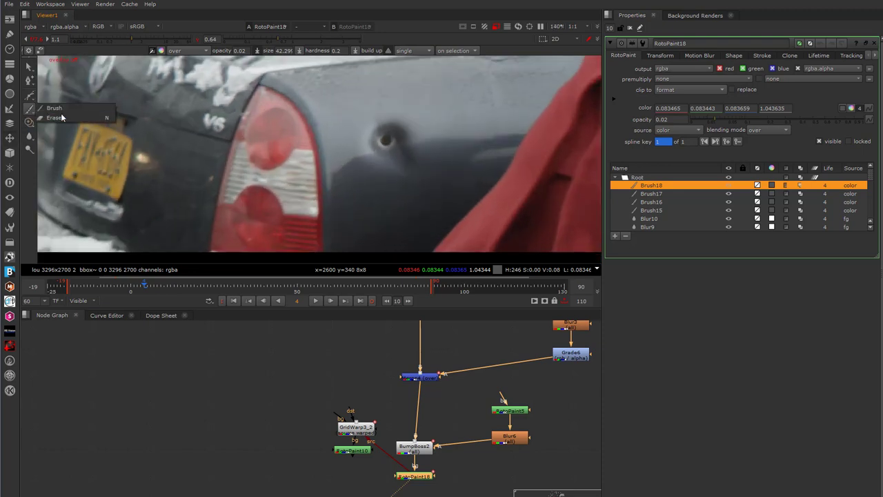
left_click(61, 117)
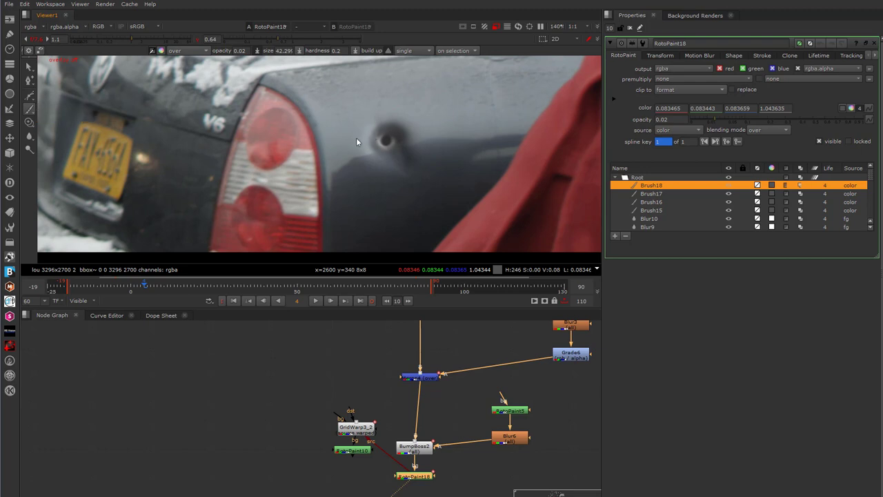
left_click_drag(332, 154, 390, 144, "shift")
key("ctrl+z")
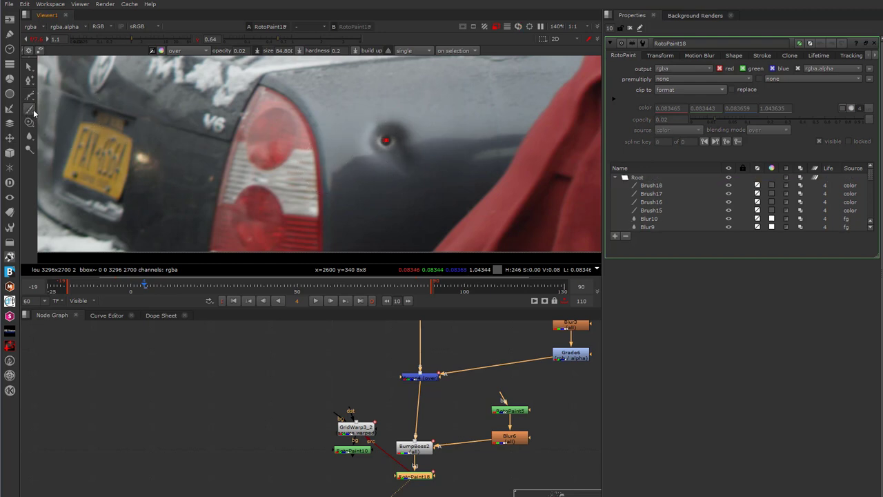
Try cloning car paint beside the hole with a Clone brush of size about 98.5 and undo it
left_click_drag(33, 109, 60, 119)
left_click(55, 118)
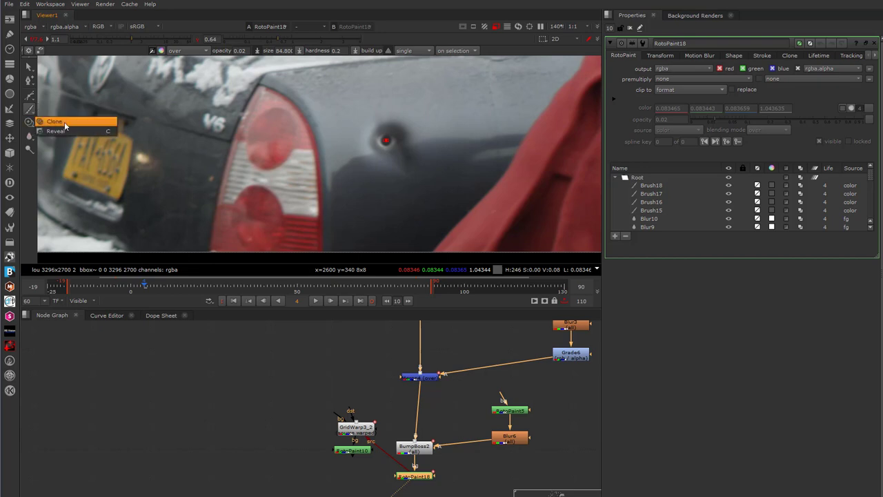
mouse_move(329, 150)
left_mouse_down("shift")
mouse_move(362, 146)
mouse_move(357, 162)
left_mouse_up("shift")
key("ctrl+z")
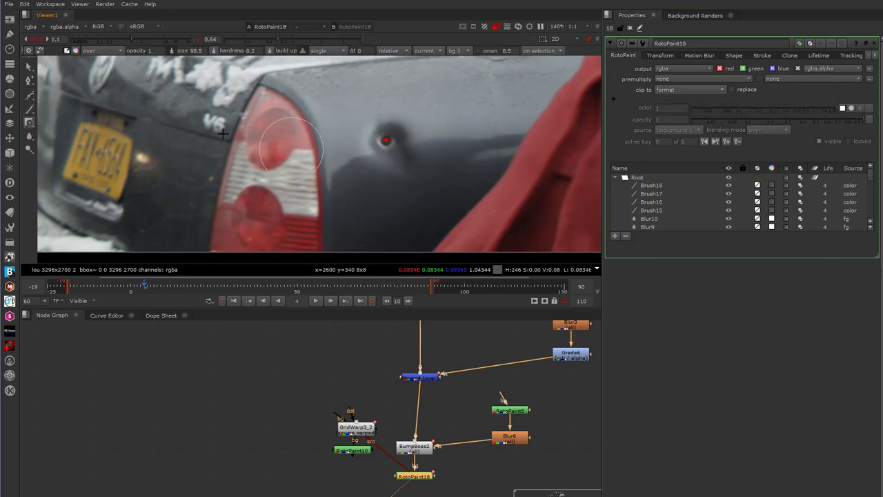
Try darkening the body beside the hole with a Brush stroke of size about 89.3 at opacity 0.02 and undo it
left_click(31, 99)
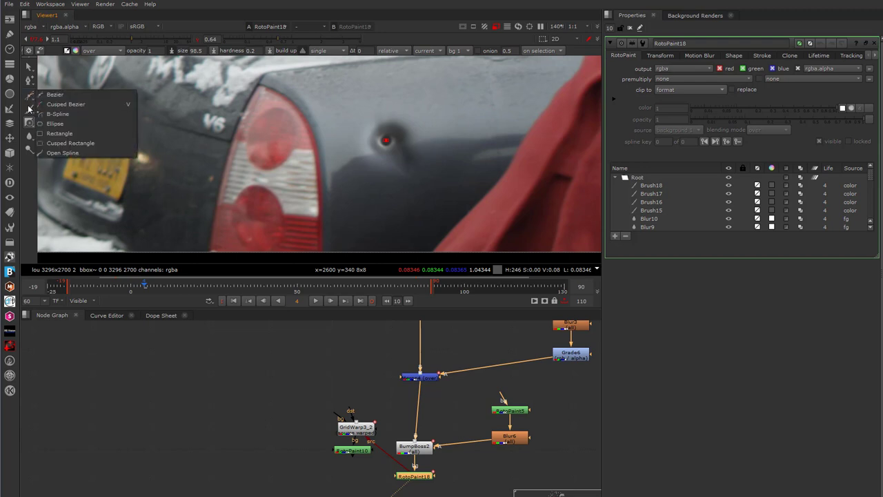
left_click(29, 108)
left_click(51, 108)
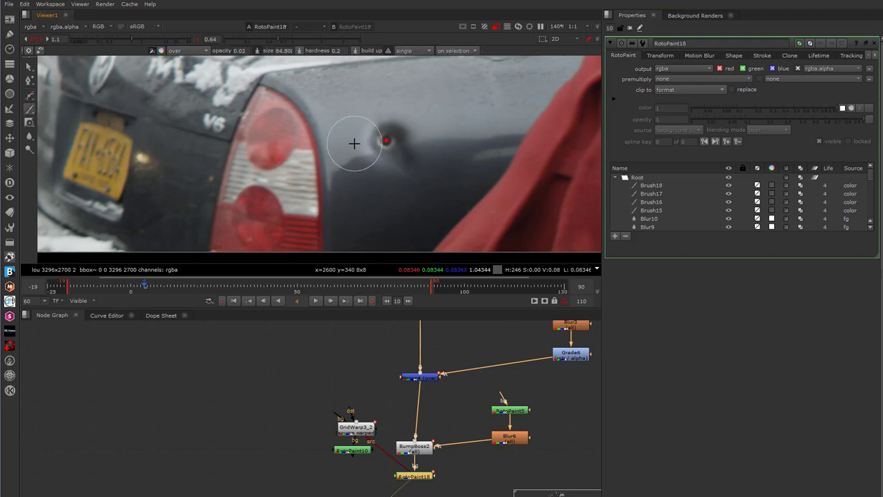
mouse_move(351, 143)
left_mouse_down("shift")
mouse_move(374, 151)
mouse_move(369, 141)
mouse_move(374, 153)
left_mouse_up("shift")
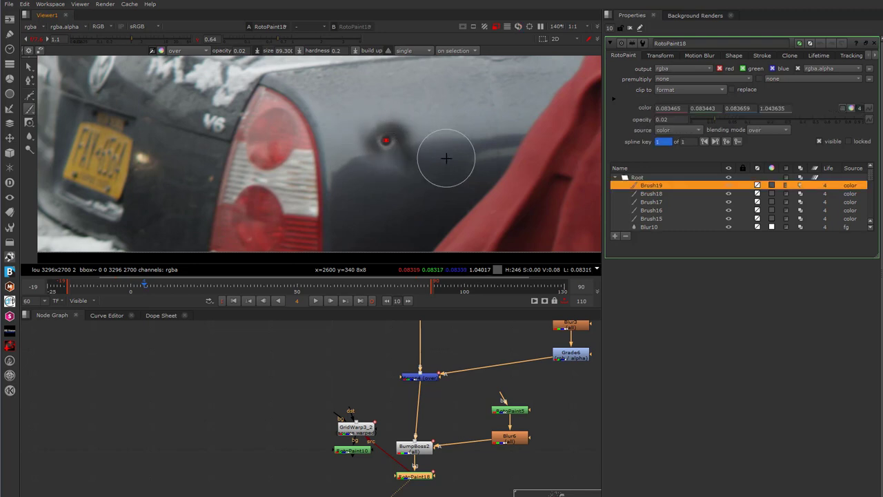
key("ctrl+z")
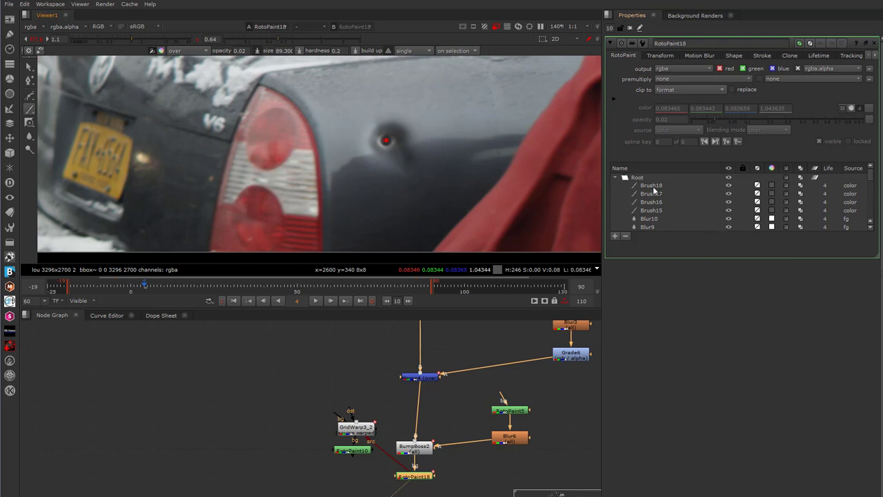
Set the opacity of stroke Brush18 to 0.042 and Brush17 to 0.013, and check the hole at several distances
left_click(653, 185)
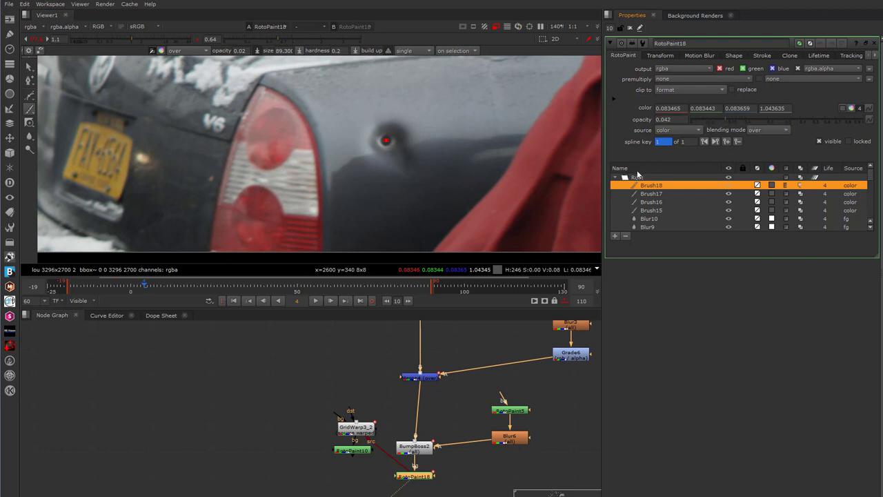
left_click(658, 196)
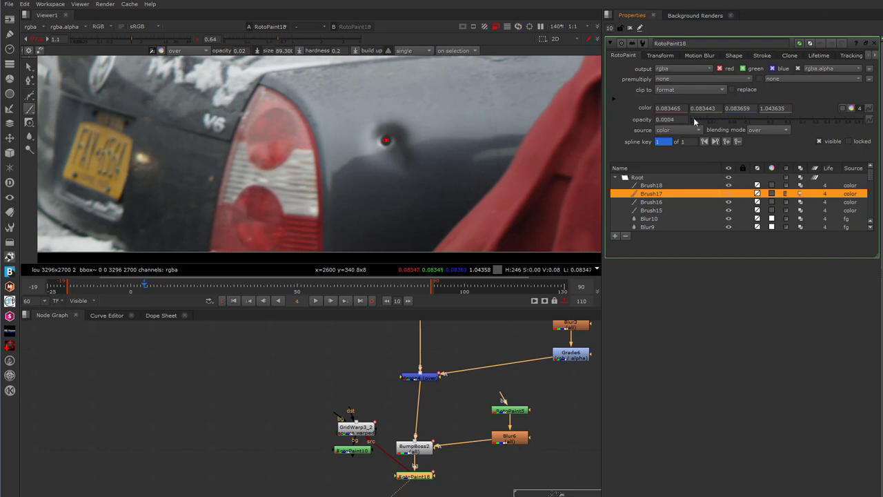
mouse_move(694, 117)
left_mouse_down()
mouse_move(732, 121)
mouse_move(707, 125)
left_mouse_up()
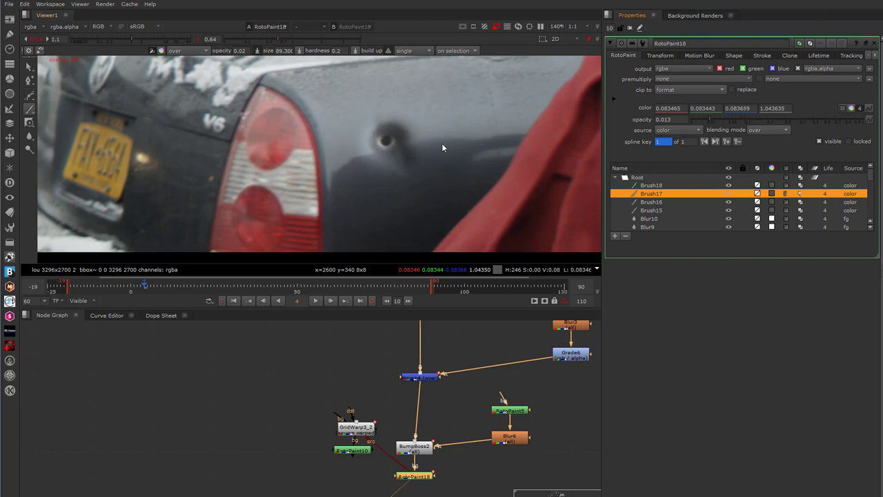
scroll(442, 143, "down", 2)
scroll(384, 176, "down", 1)
scroll(414, 188, "up", 1)
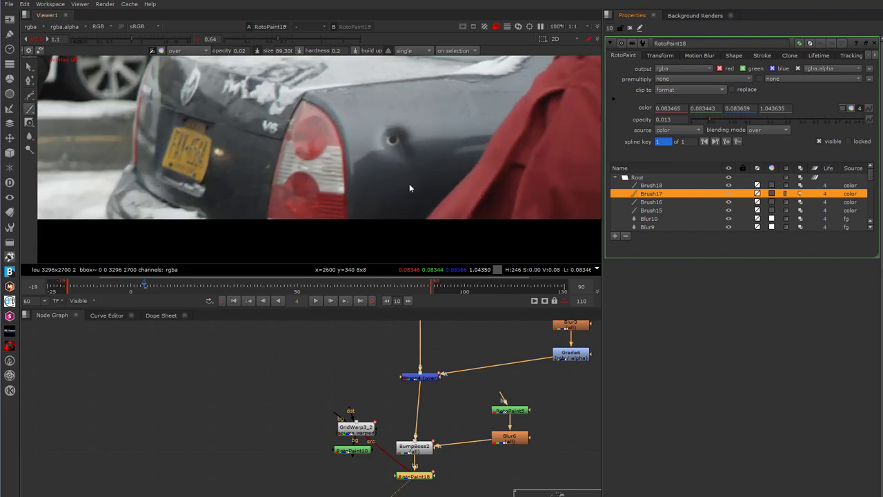
scroll(409, 184, "down", 1)
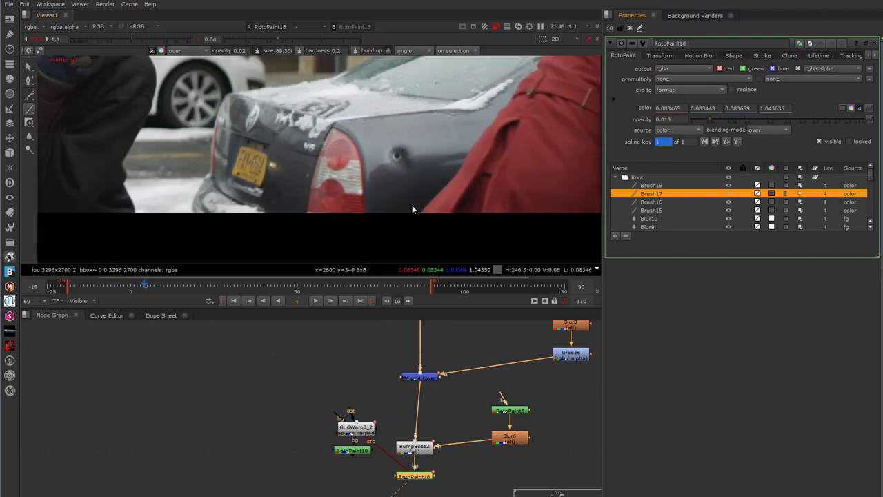
scroll(418, 197, "down", 1)
scroll(420, 184, "up", 2)
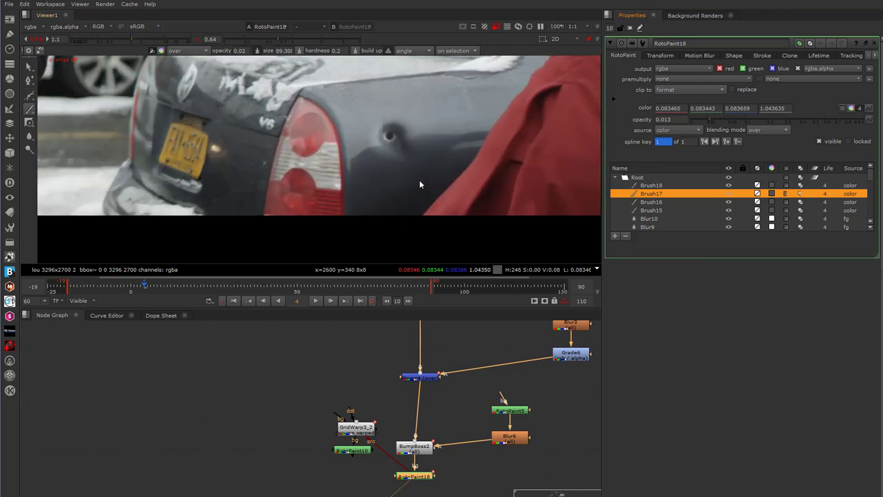
Set the opacity of paint stroke Brush15 to 0.015 and check the bullet hole both up close and in the wider shot
left_click(656, 202)
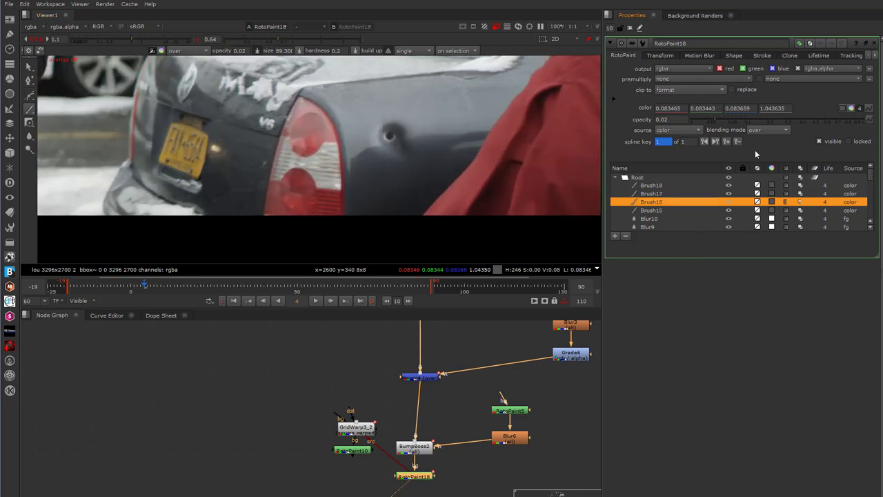
left_click(655, 211)
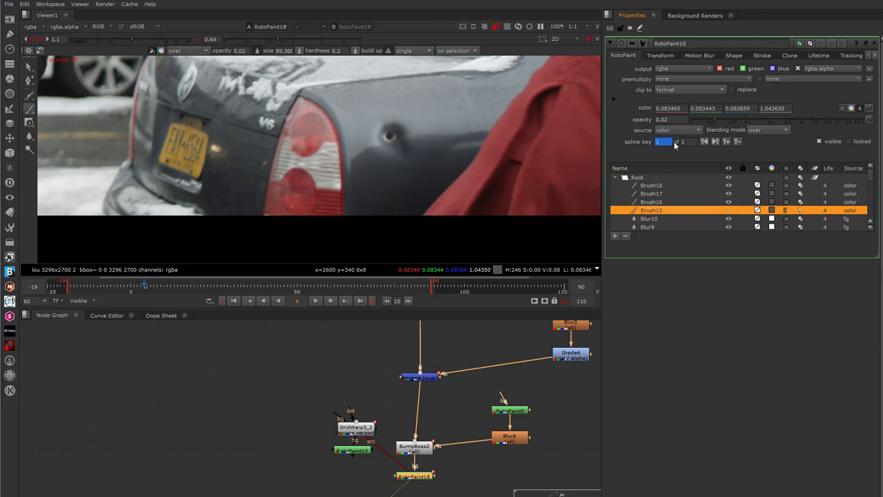
mouse_move(718, 119)
left_mouse_down()
mouse_move(700, 125)
mouse_move(711, 129)
left_mouse_up()
scroll(401, 121, "down", 2)
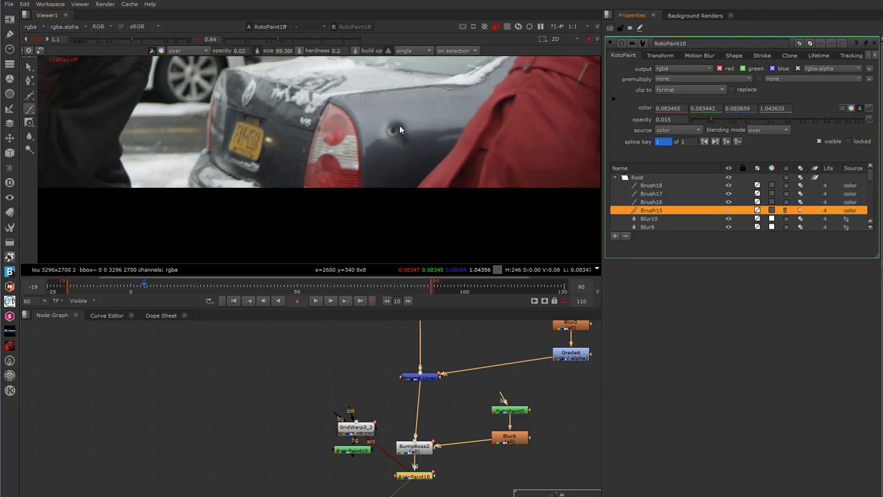
scroll(400, 125, "down", 1)
scroll(373, 187, "up", 4)
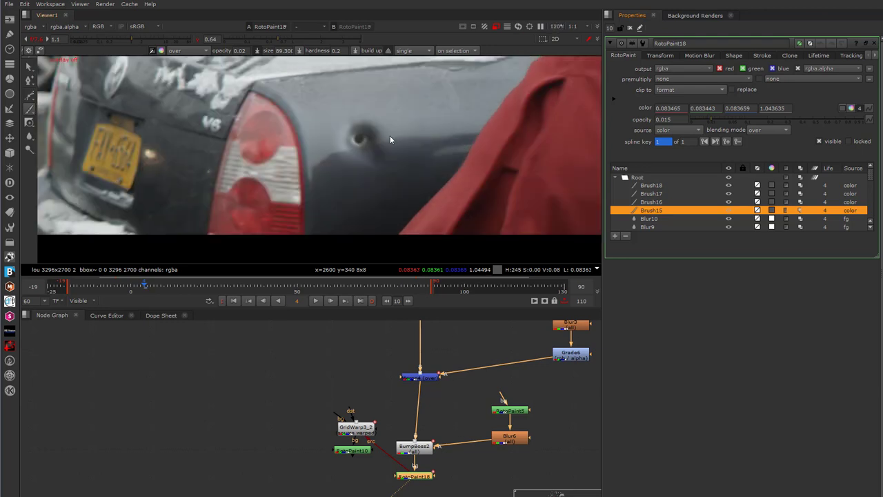
scroll(373, 165, "down", 6)
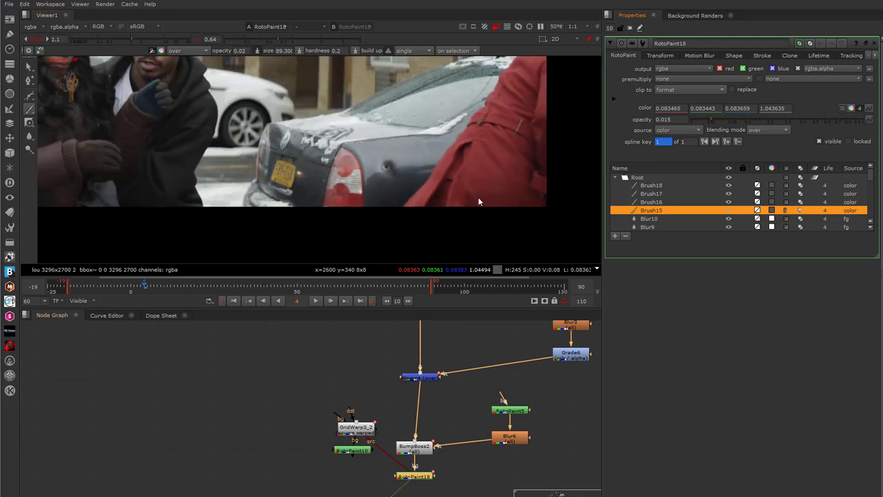
scroll(464, 381, "down", 3)
scroll(458, 380, "down", 1)
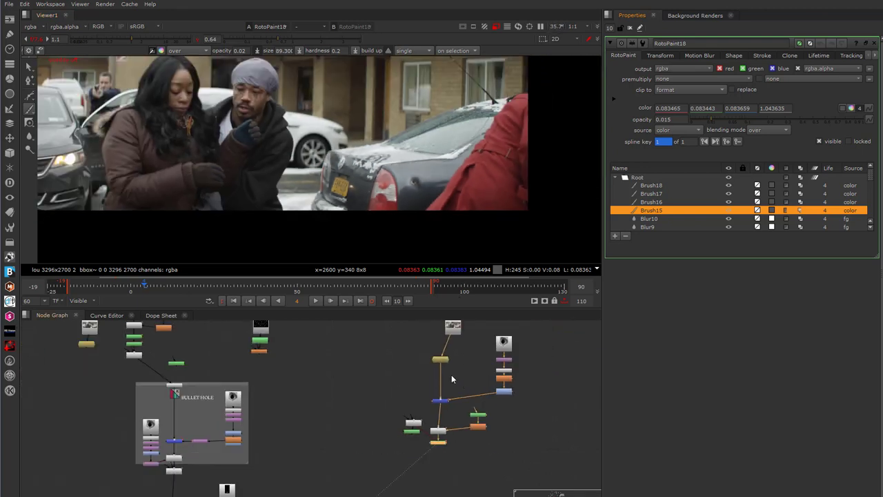
View the main comp's output at the Crop1 node and play the shot
scroll(421, 414, "down", 5)
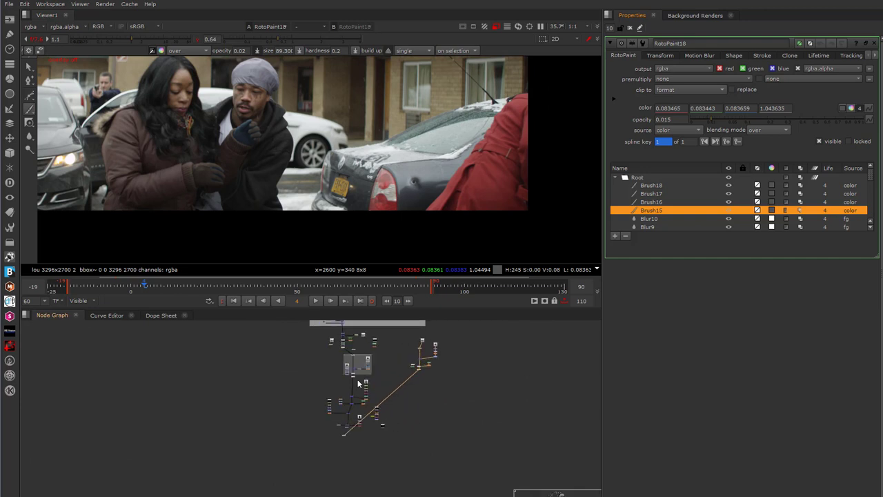
scroll(352, 378, "up", 1)
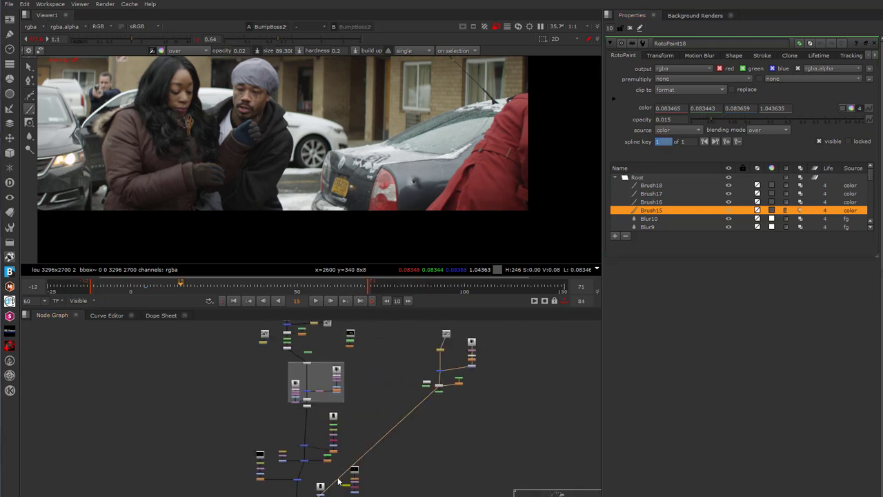
scroll(338, 481, "up", 8)
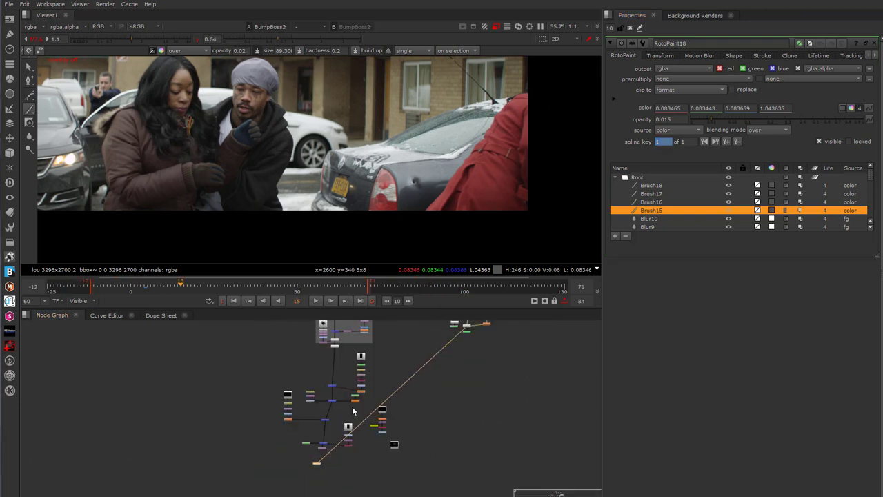
left_click(294, 465)
key("1")
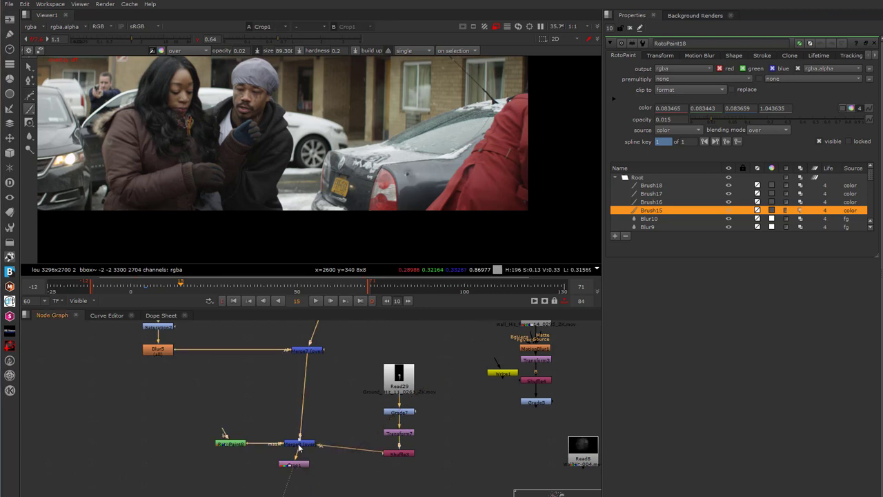
left_click(315, 300)
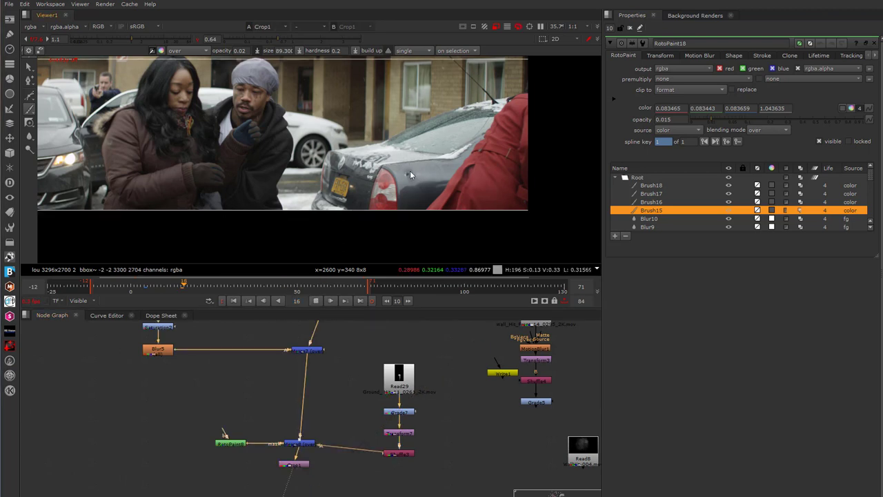
View the Merge8 node above the crop during playback and examine the bullet hole on the car up close
left_click(304, 445)
key("1")
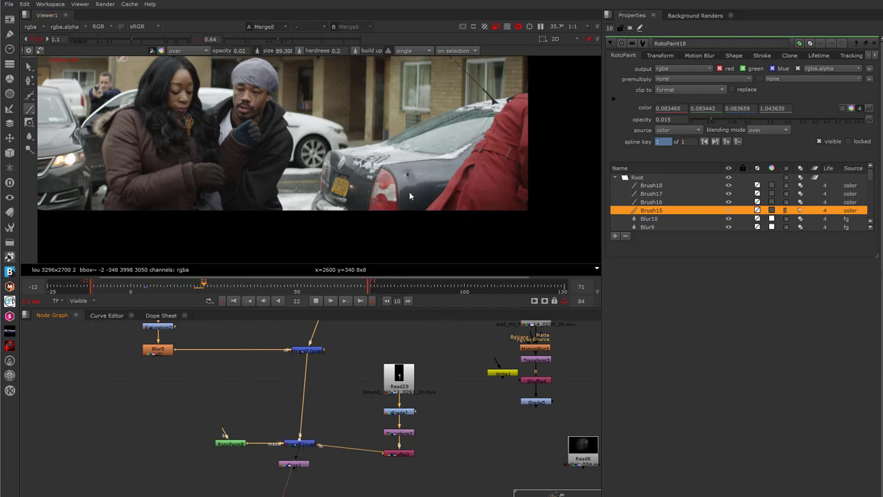
scroll(409, 191, "up", 2)
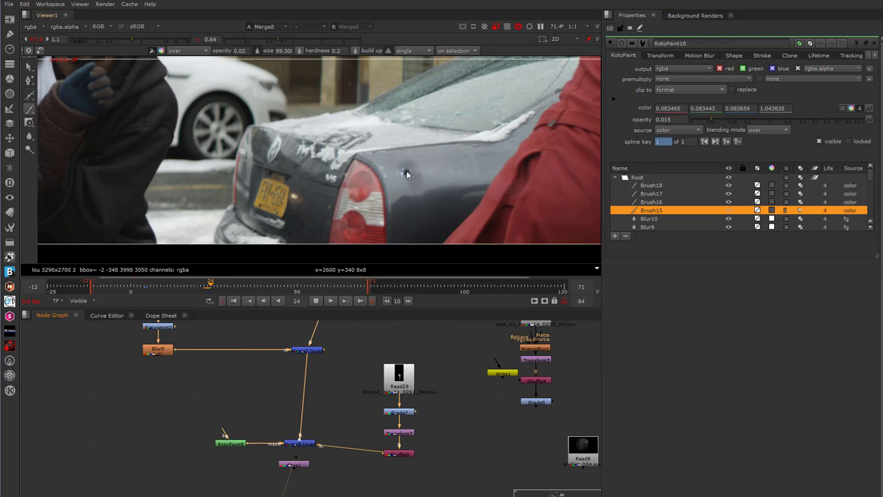